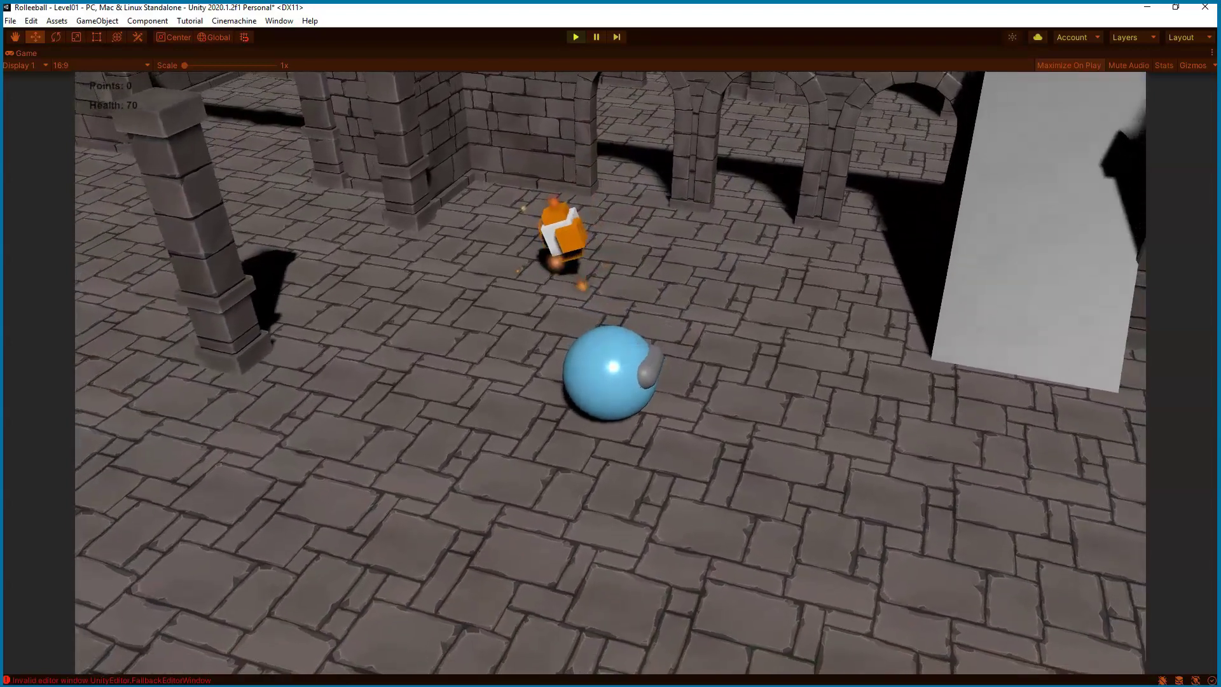
- Roll the ball through the dungeon level in play mode to try out the follow camera
key(w)
key(a)
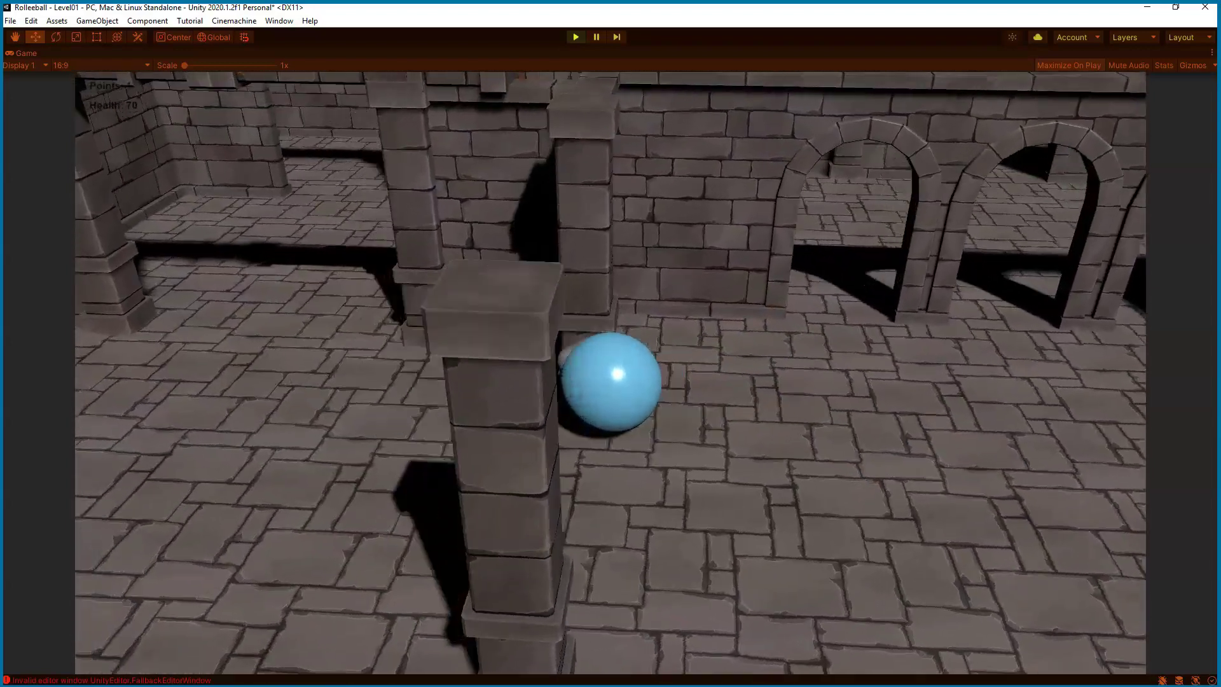
key(a)
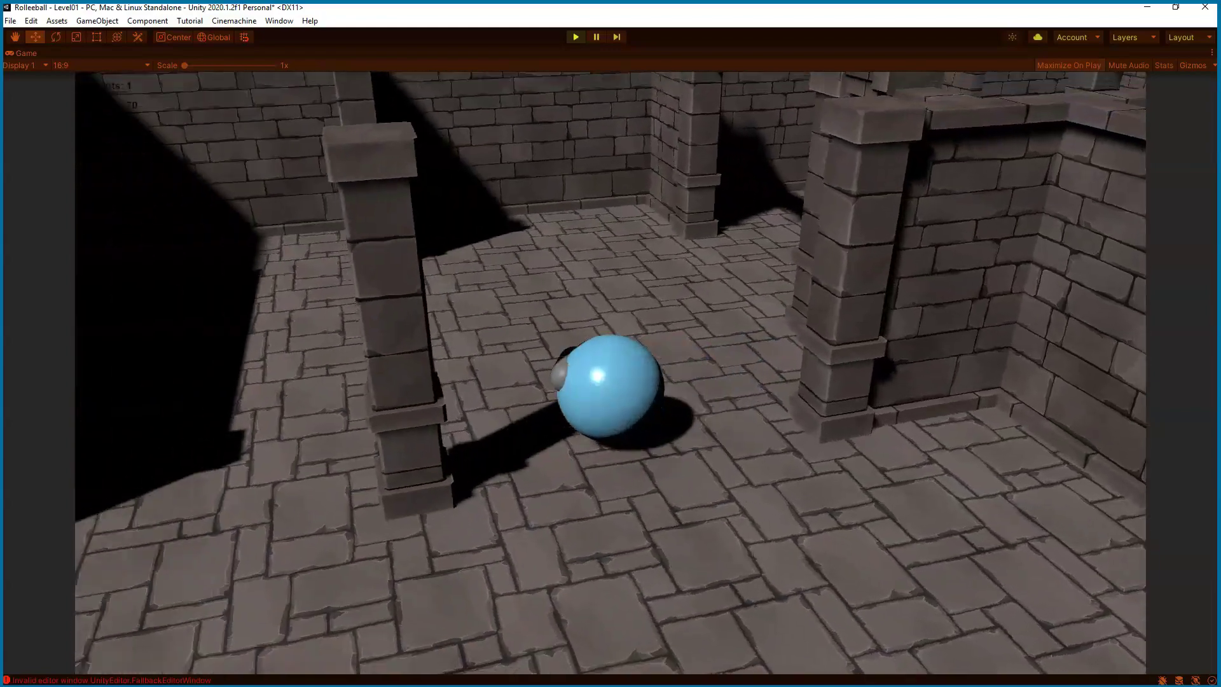
key(w)
key(w)
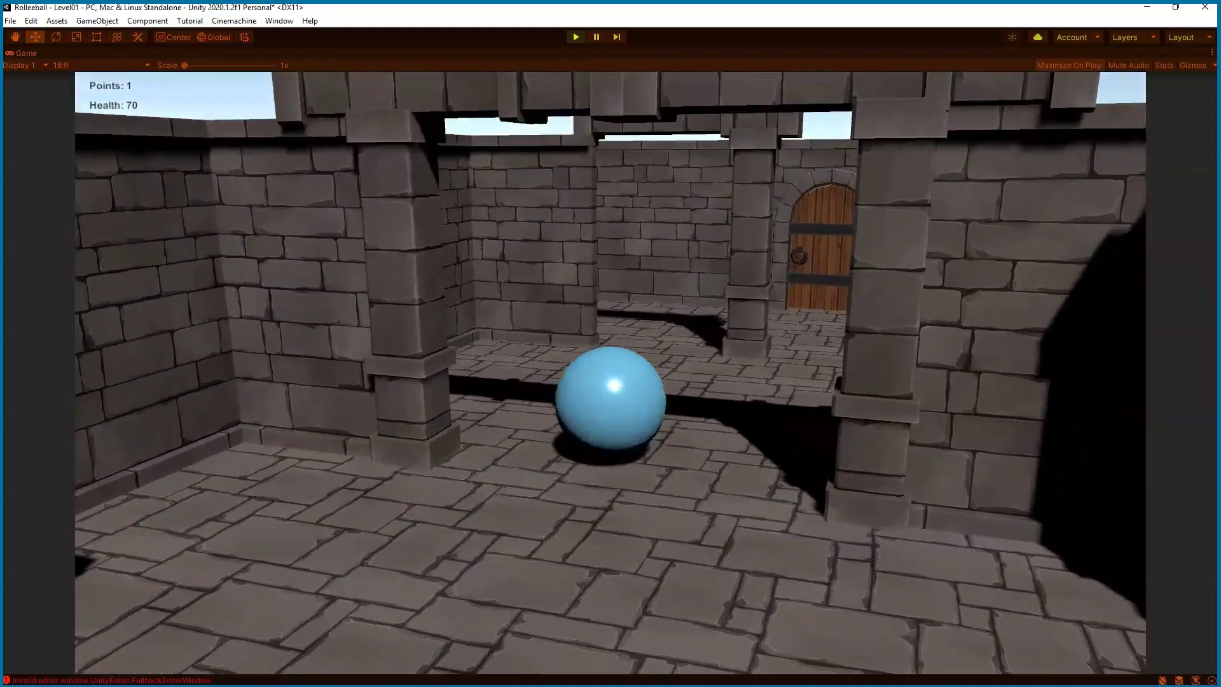
key(a)
key(a)
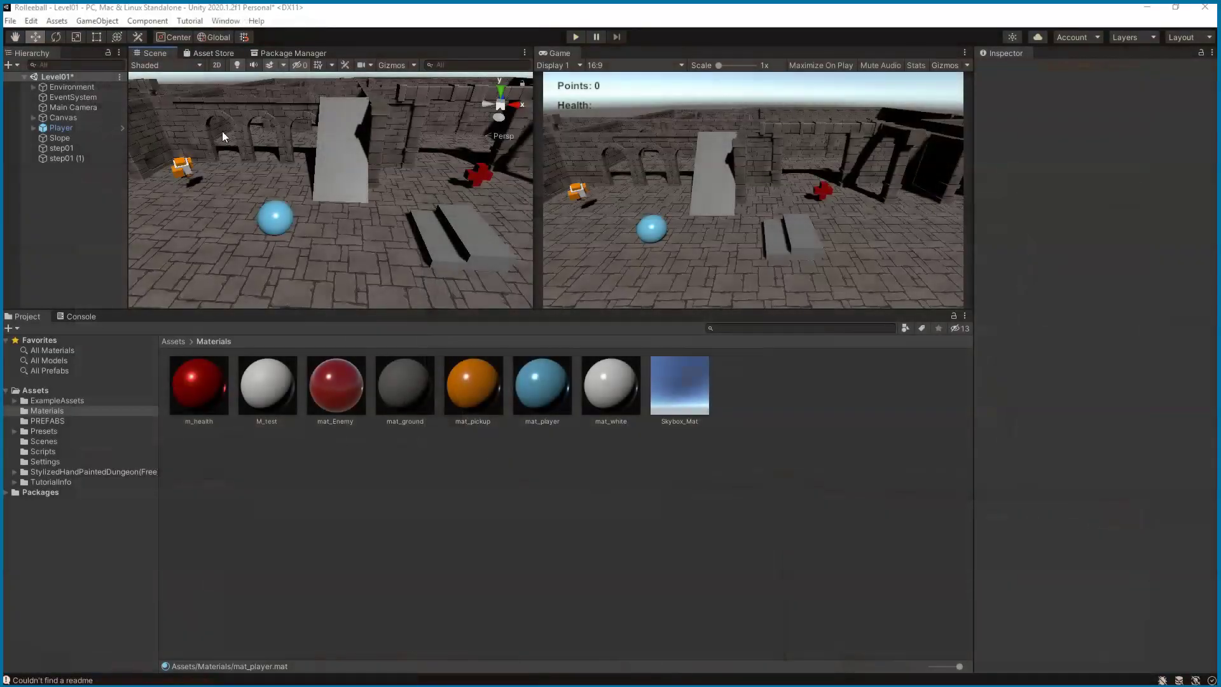
- Find the Cinemachine package in the Unity Registry and install it, finishing by closing the Package Manager
click(227, 21)
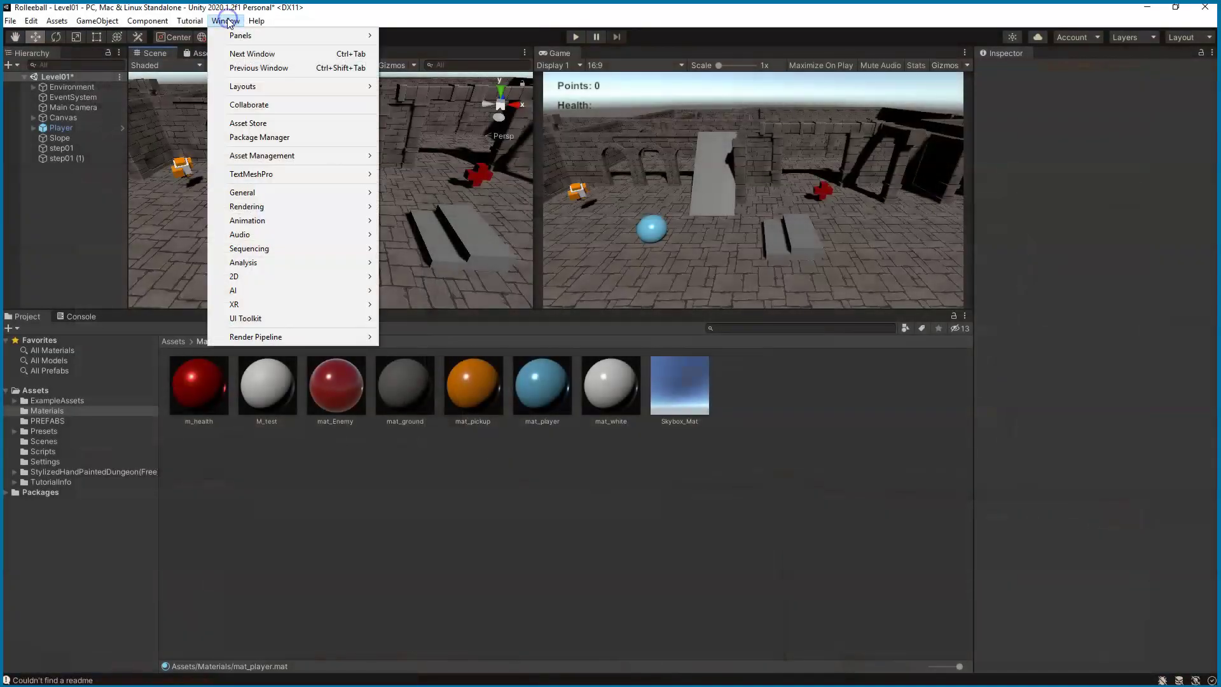
click(289, 138)
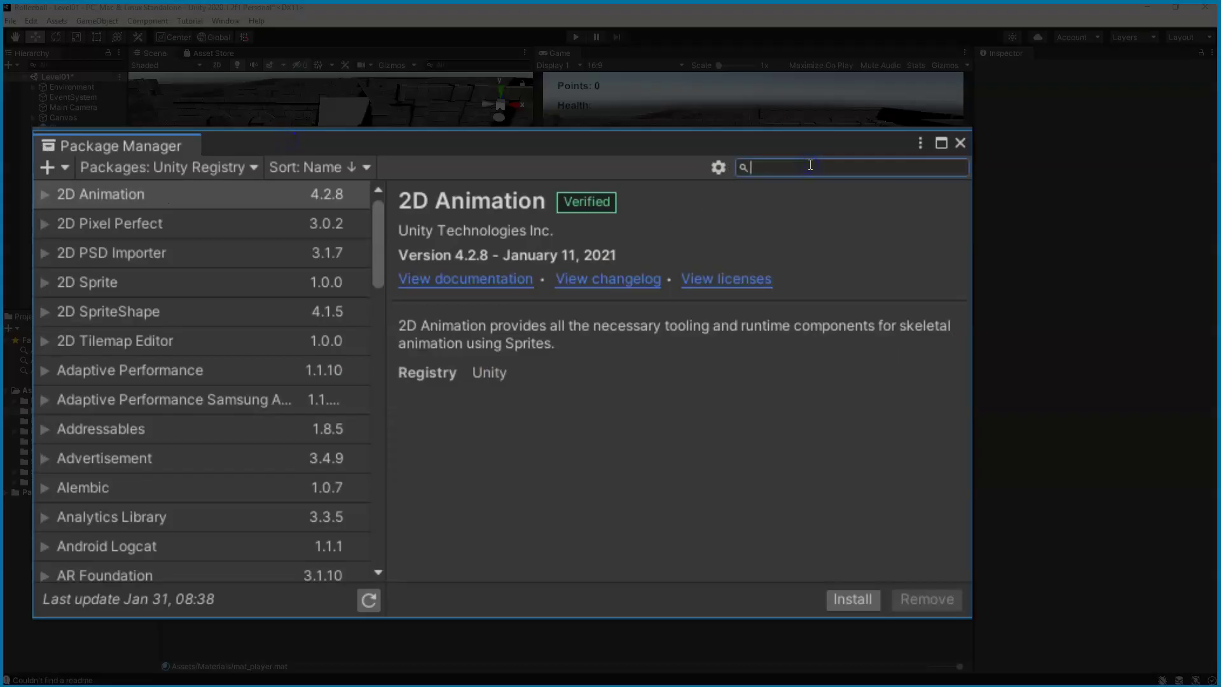
text(Cinemachine)
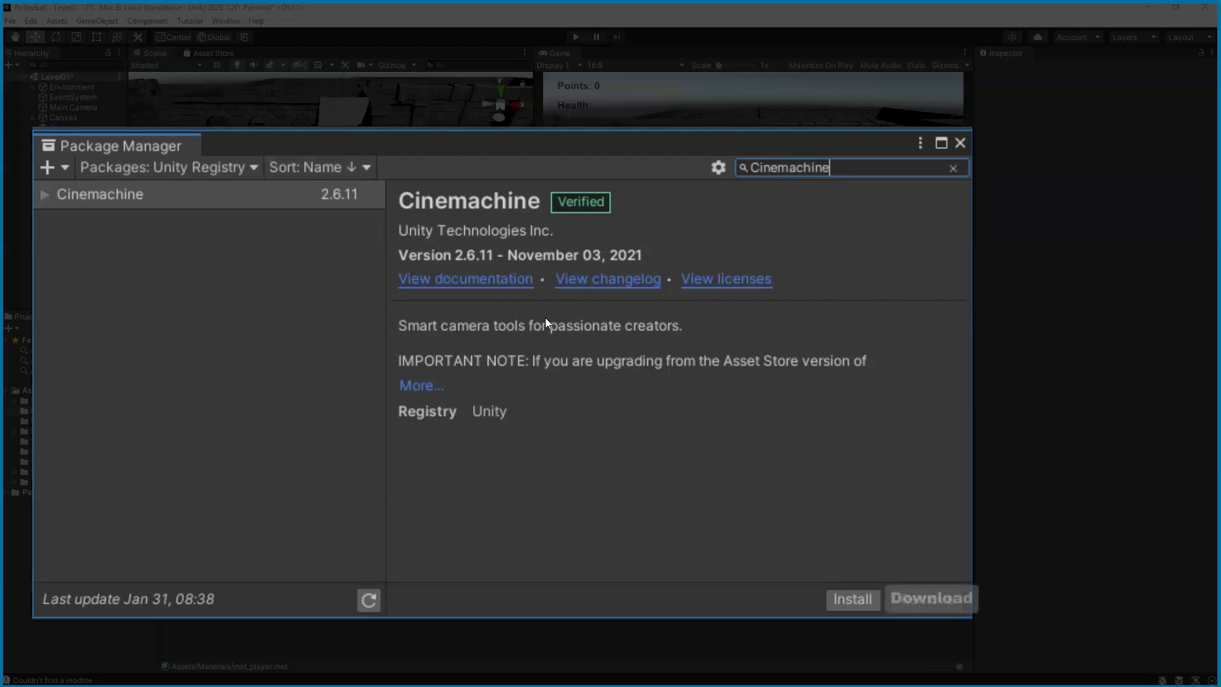
click(860, 598)
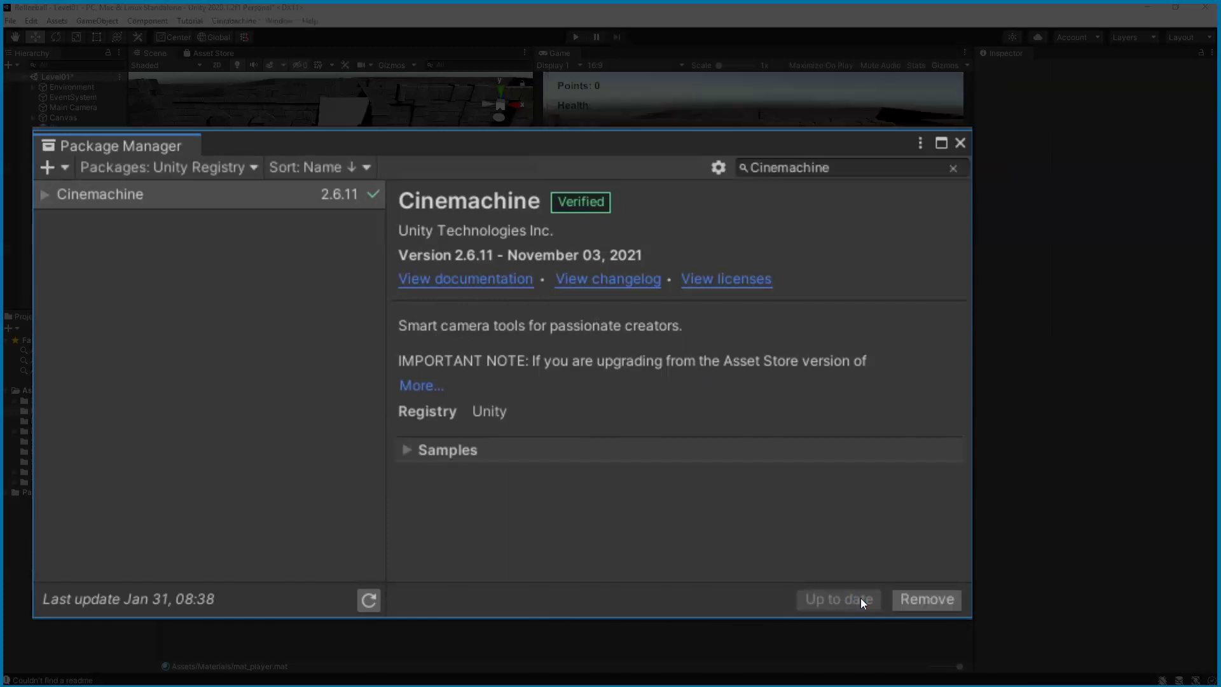
click(960, 143)
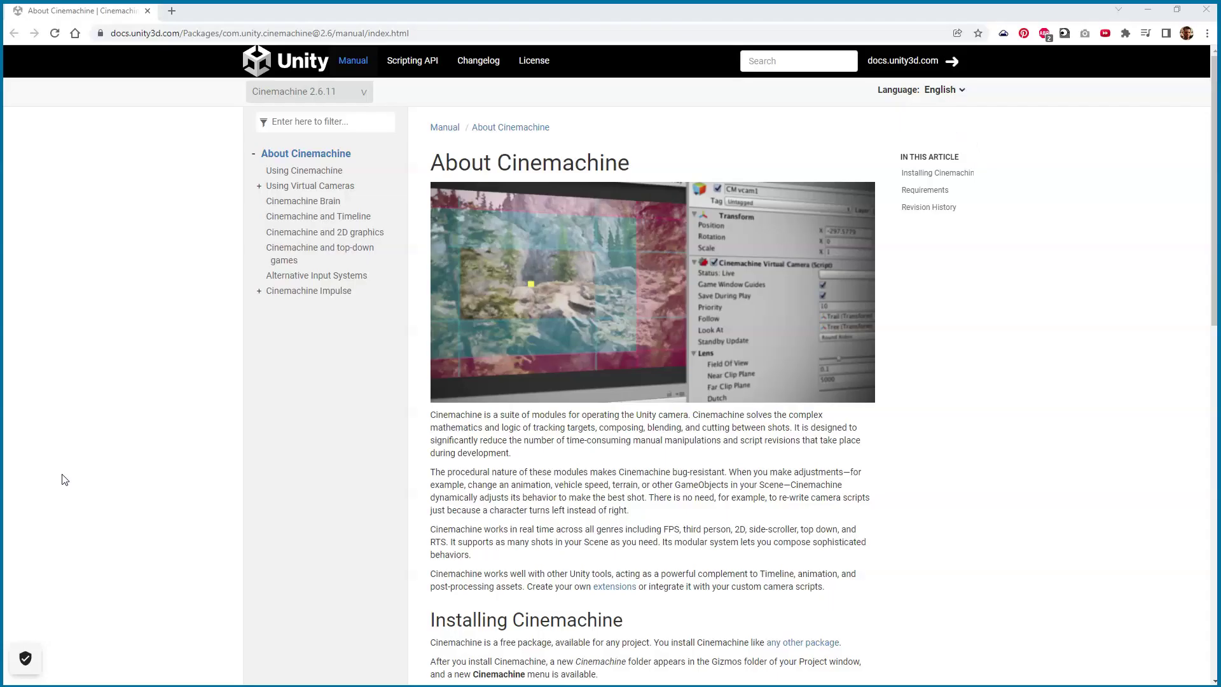
- Look at the Using Virtual Cameras section in the Cinemachine 2.6 online manual
click(259, 185)
click(259, 189)
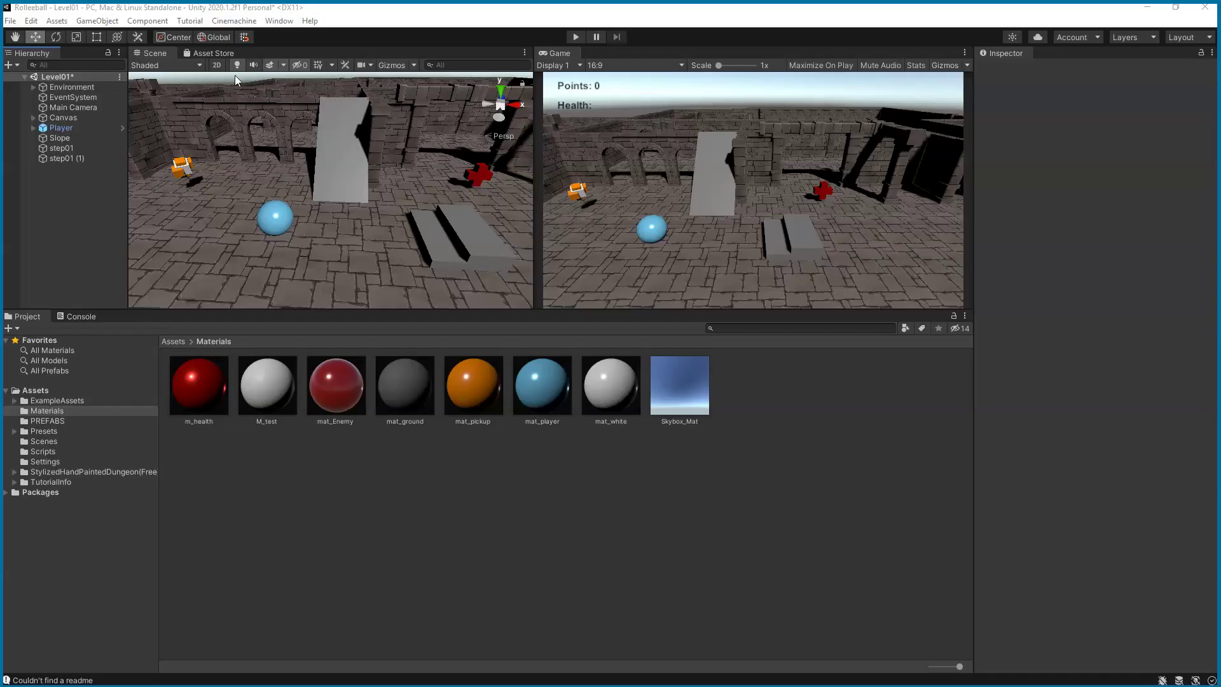
- Create a Cinemachine virtual camera and inspect the CinemachineBrain component on the Main Camera
click(234, 23)
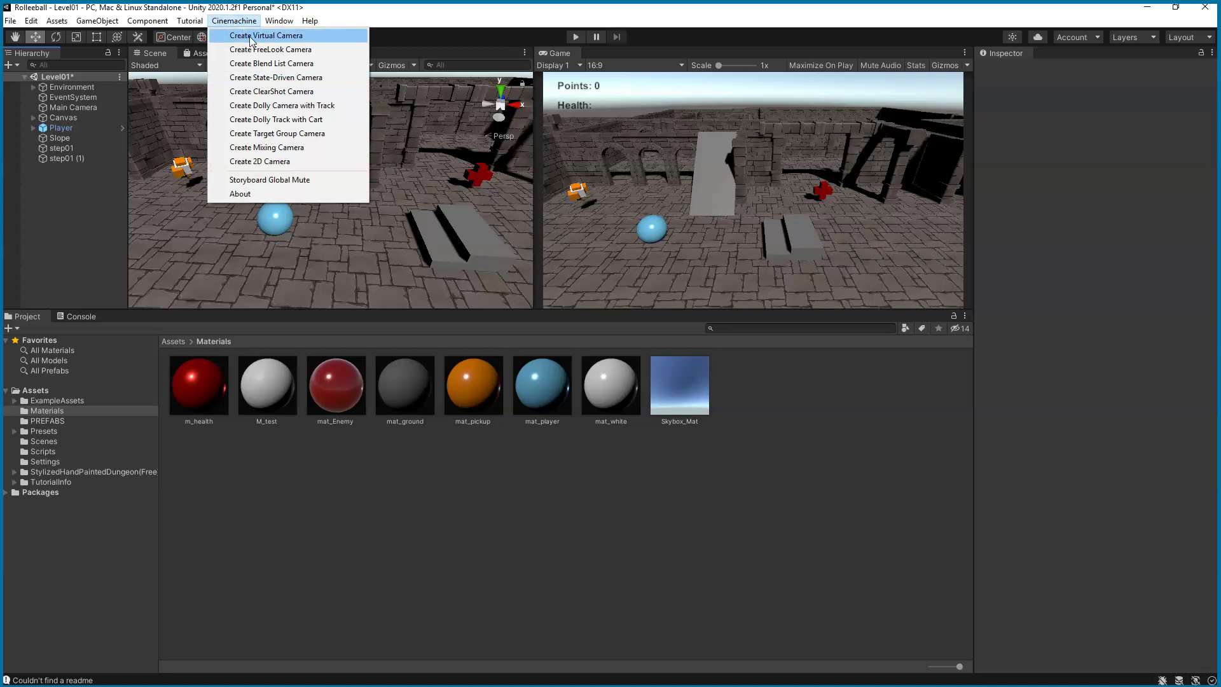
click(251, 36)
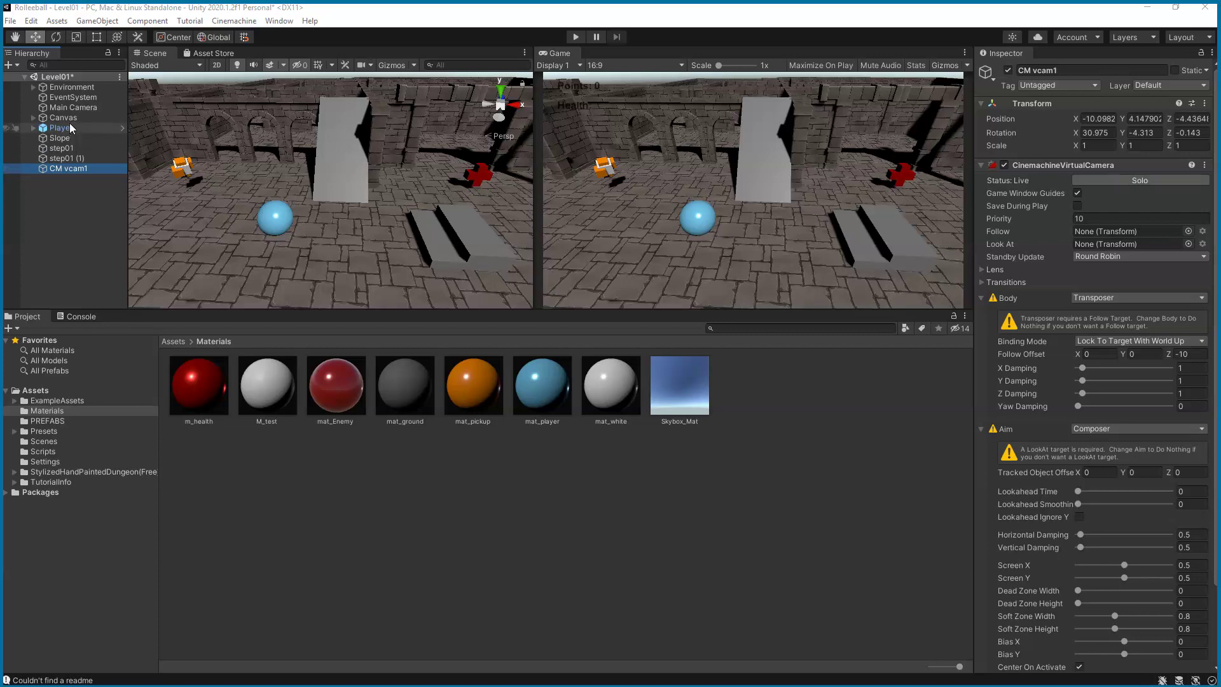
click(74, 106)
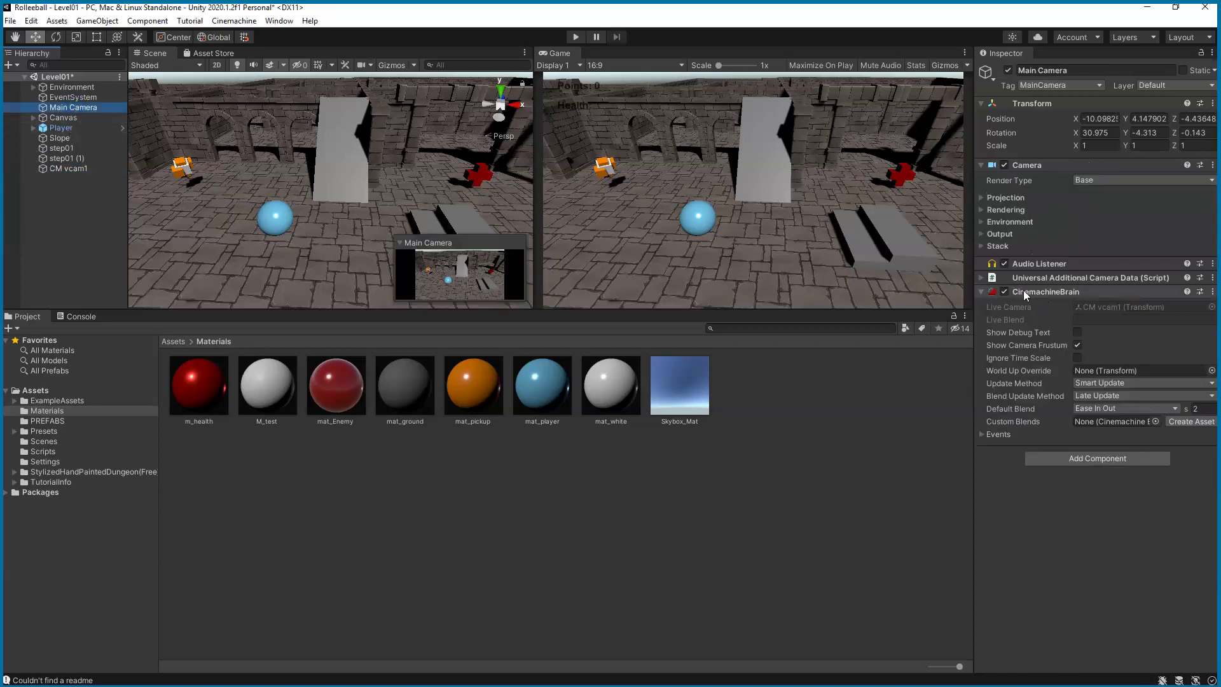
click(978, 293)
click(978, 292)
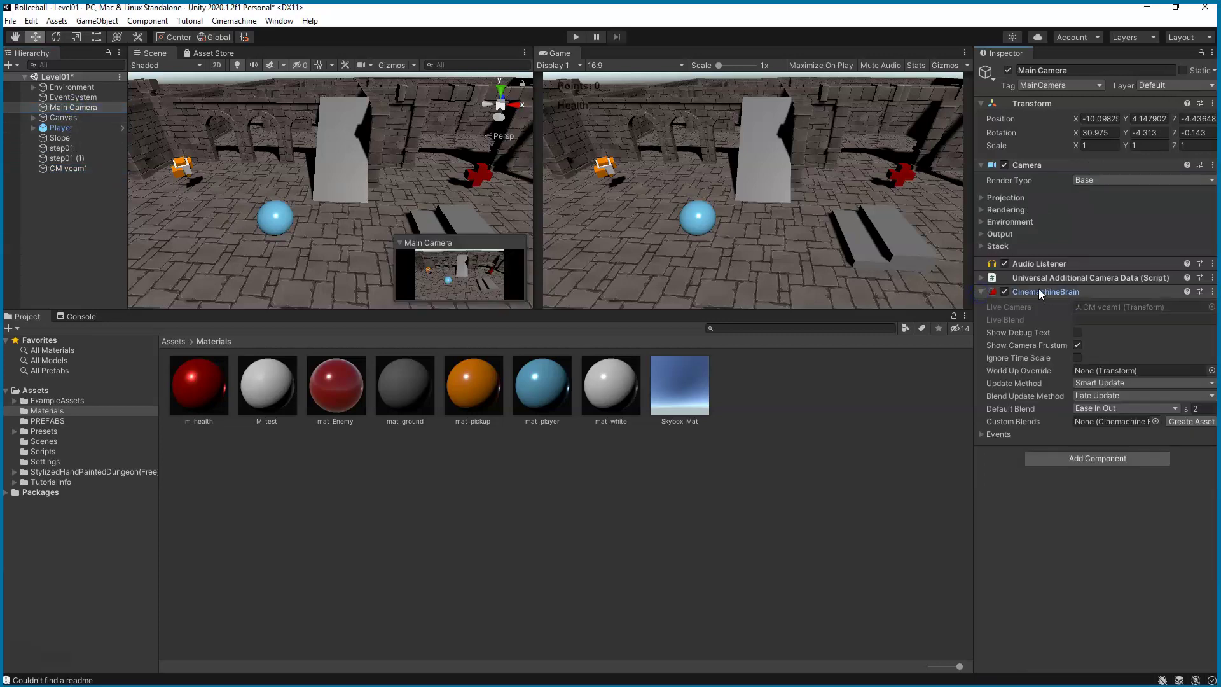
- Collapse the Body and Aim settings of CM vcam1 and assign the Player as its Follow target
click(89, 169)
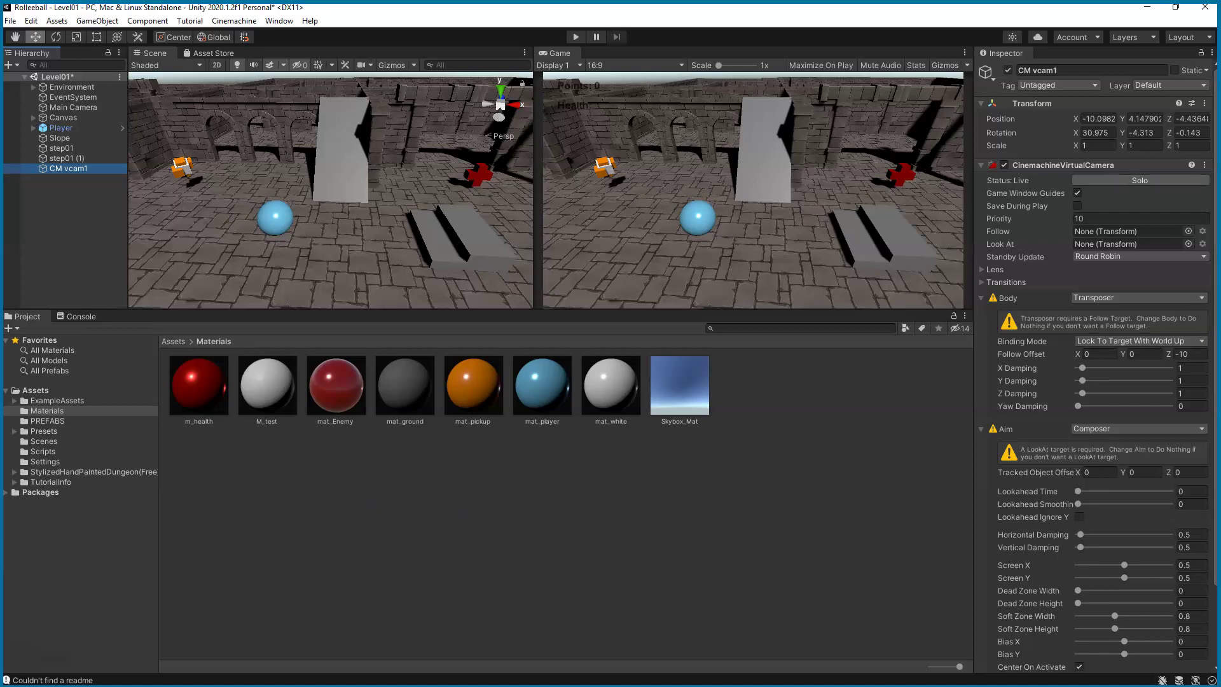
click(979, 298)
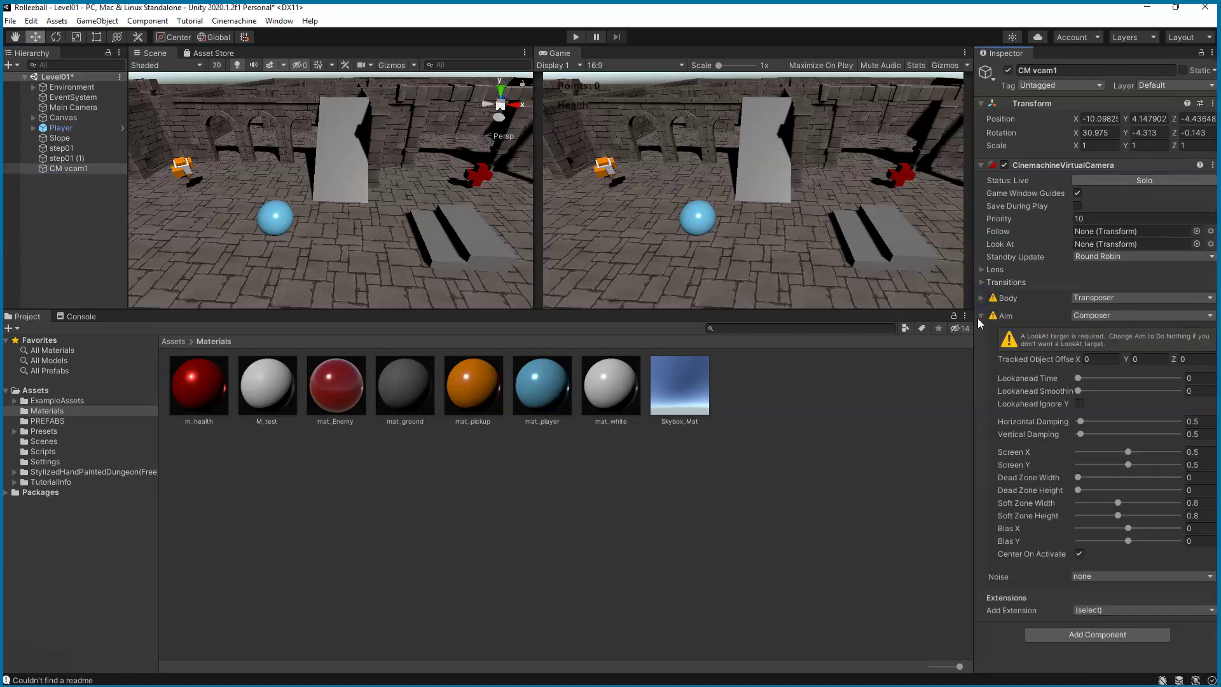
click(979, 316)
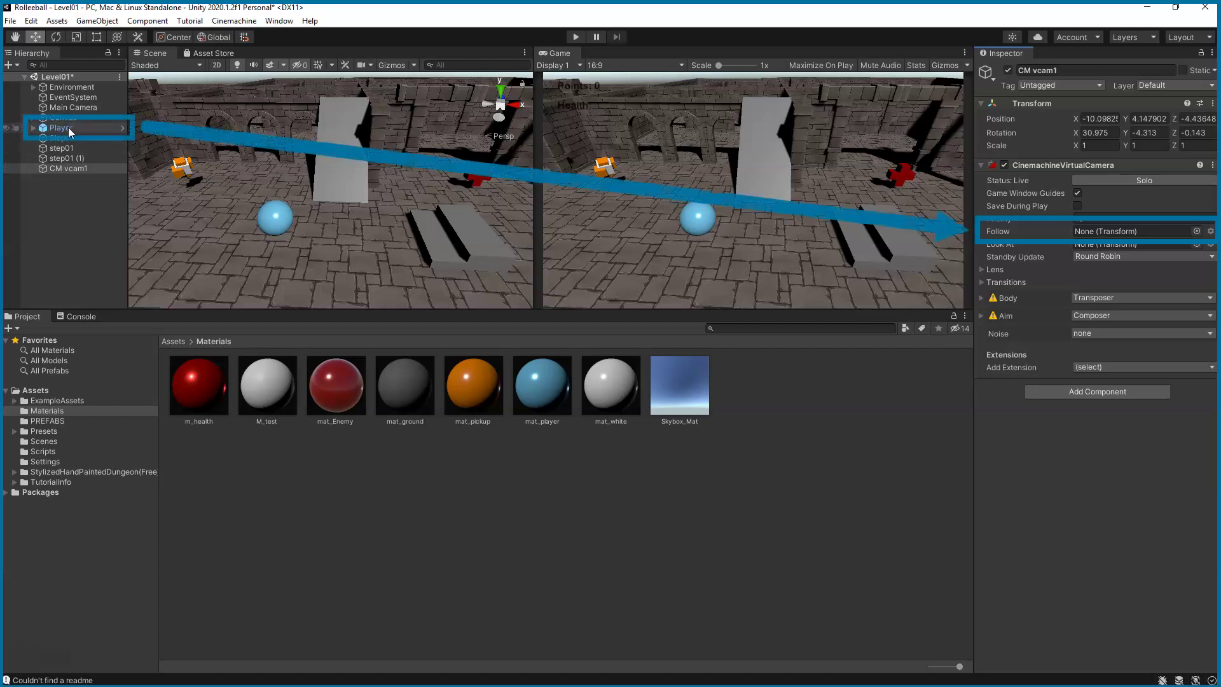
drag(69, 129, 1109, 237)
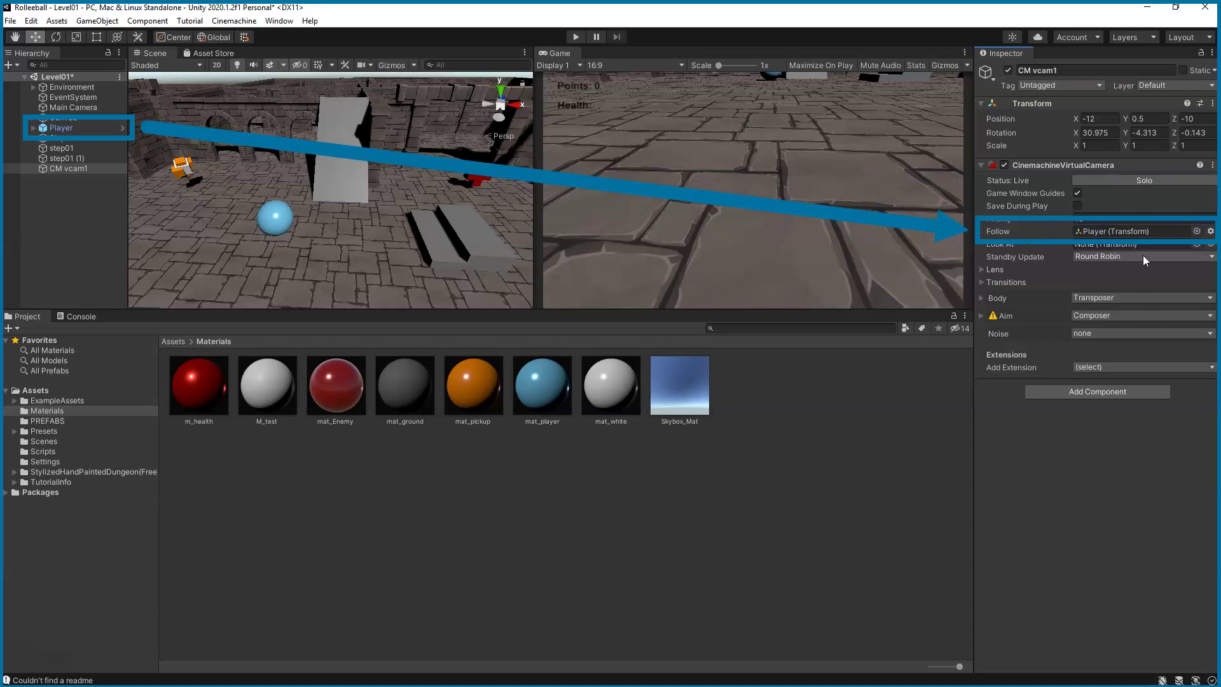
click(1142, 254)
click(1142, 255)
- Change the Body algorithm of the virtual camera to Framing Transposer
click(981, 298)
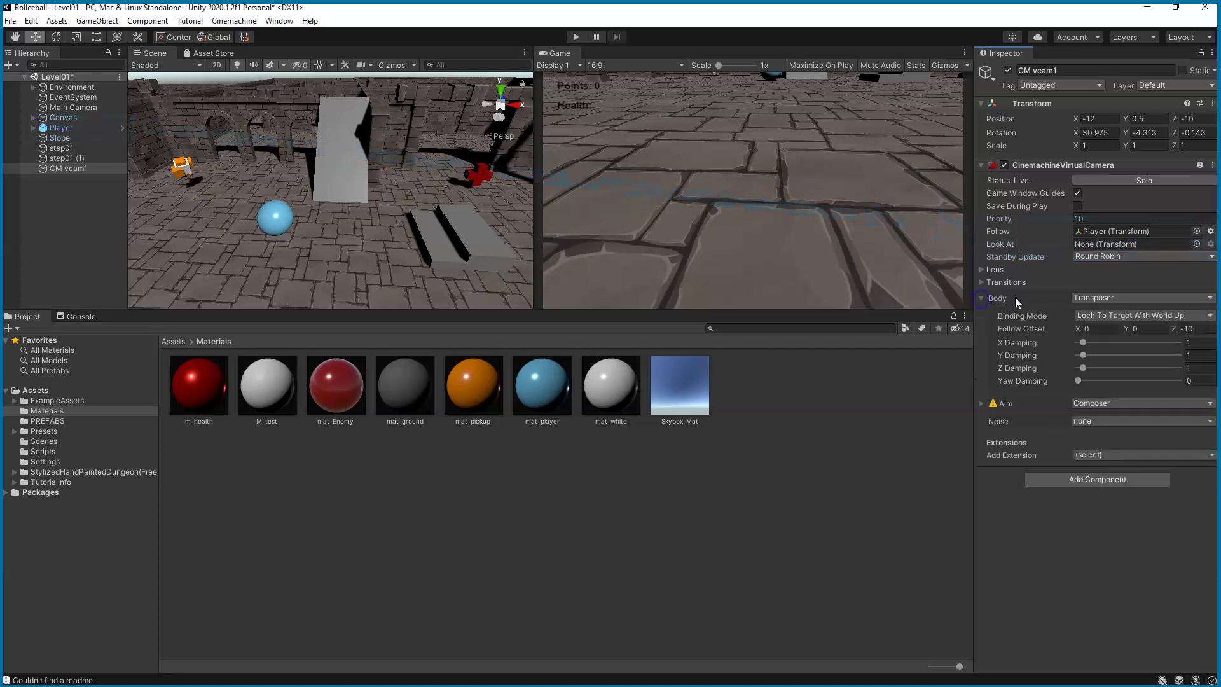
click(1109, 297)
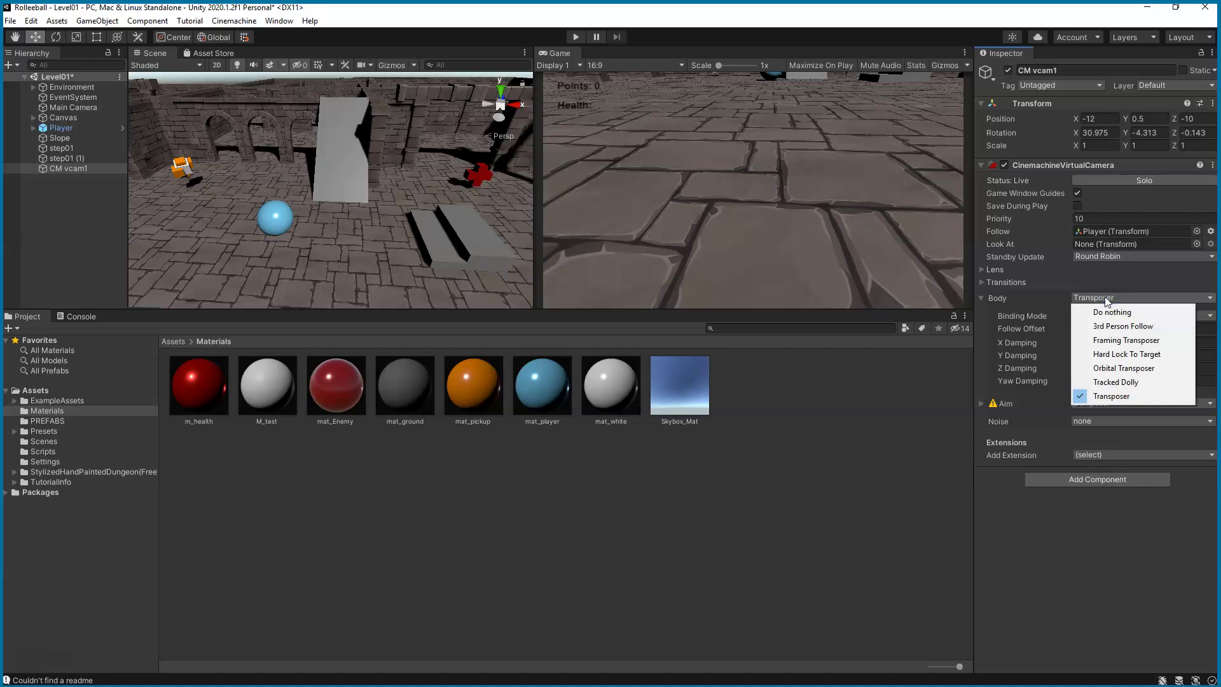
click(1124, 341)
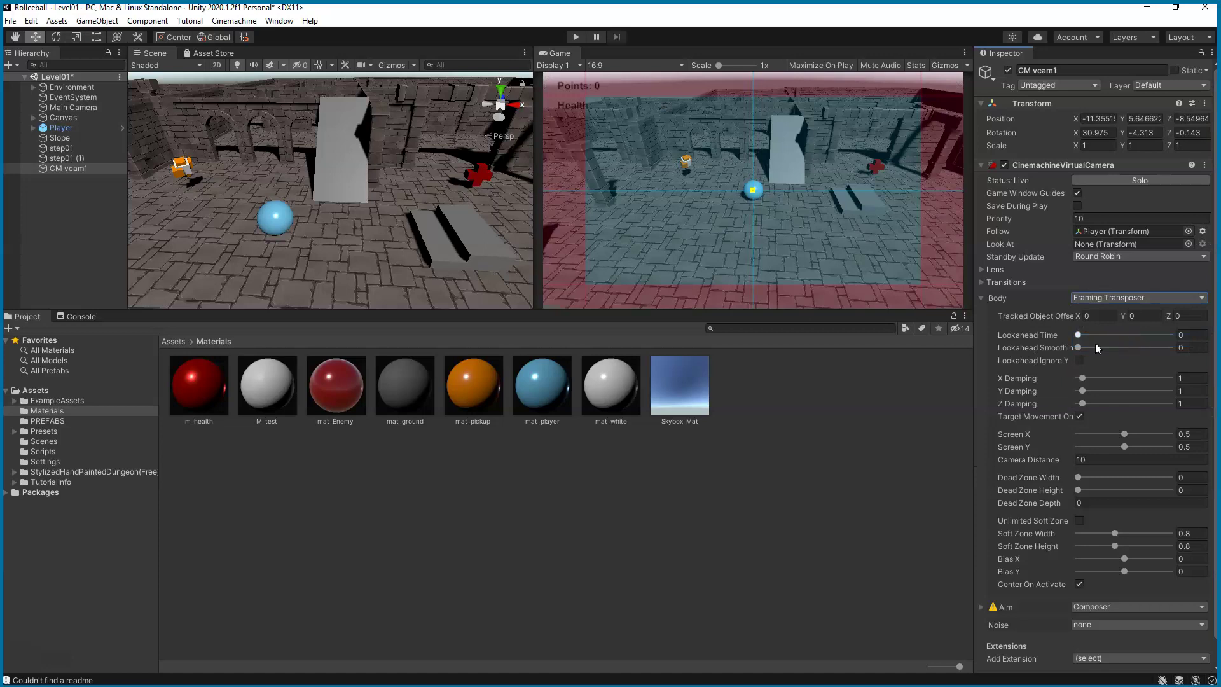
click(82, 169)
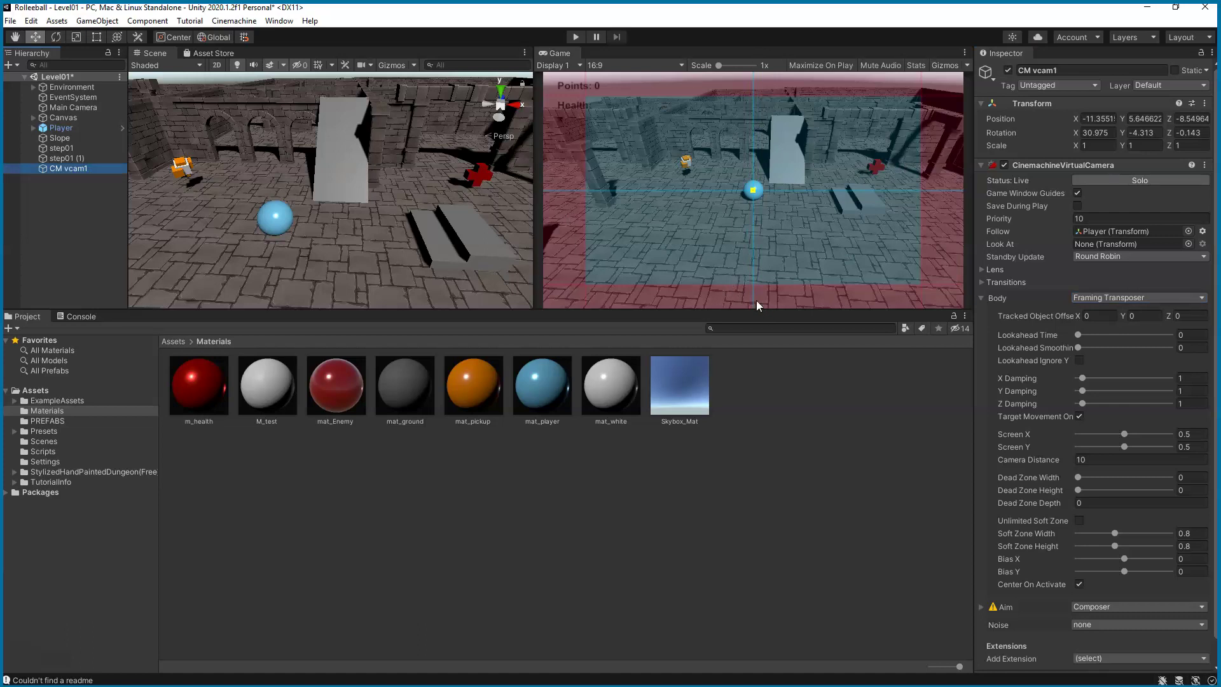
- Play-test the level by rolling the ball in all directions to check the camera following, and stop play mode
click(570, 35)
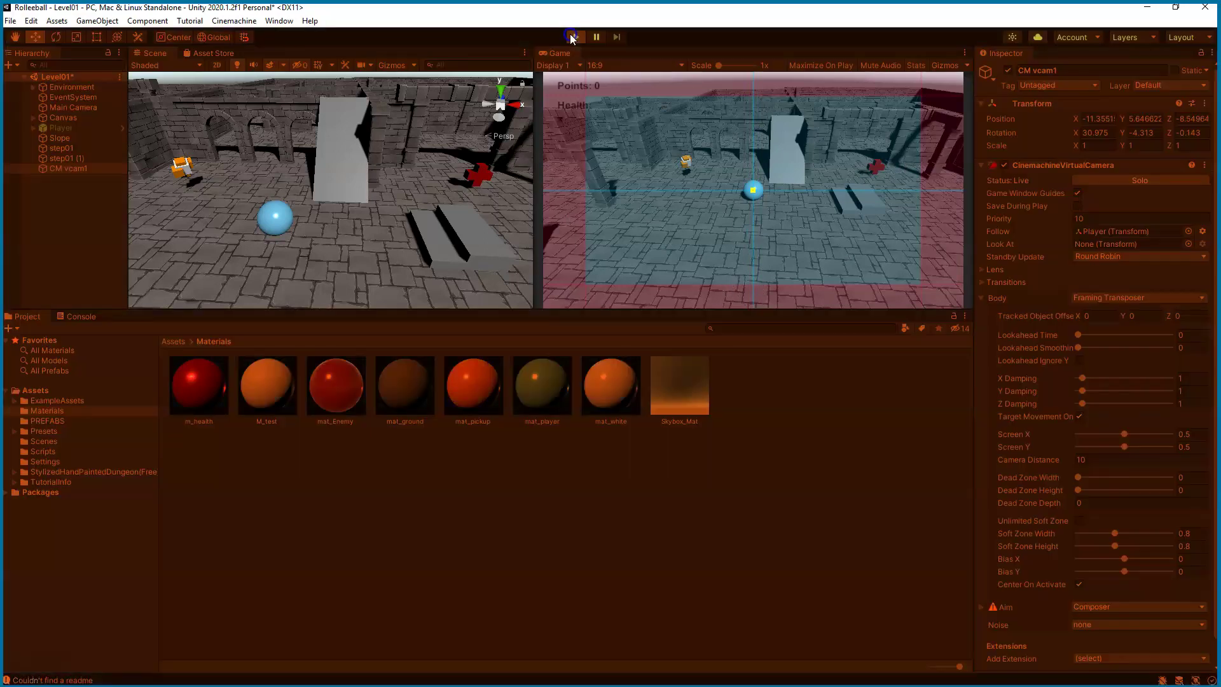
click(800, 224)
key(d)
key(s)
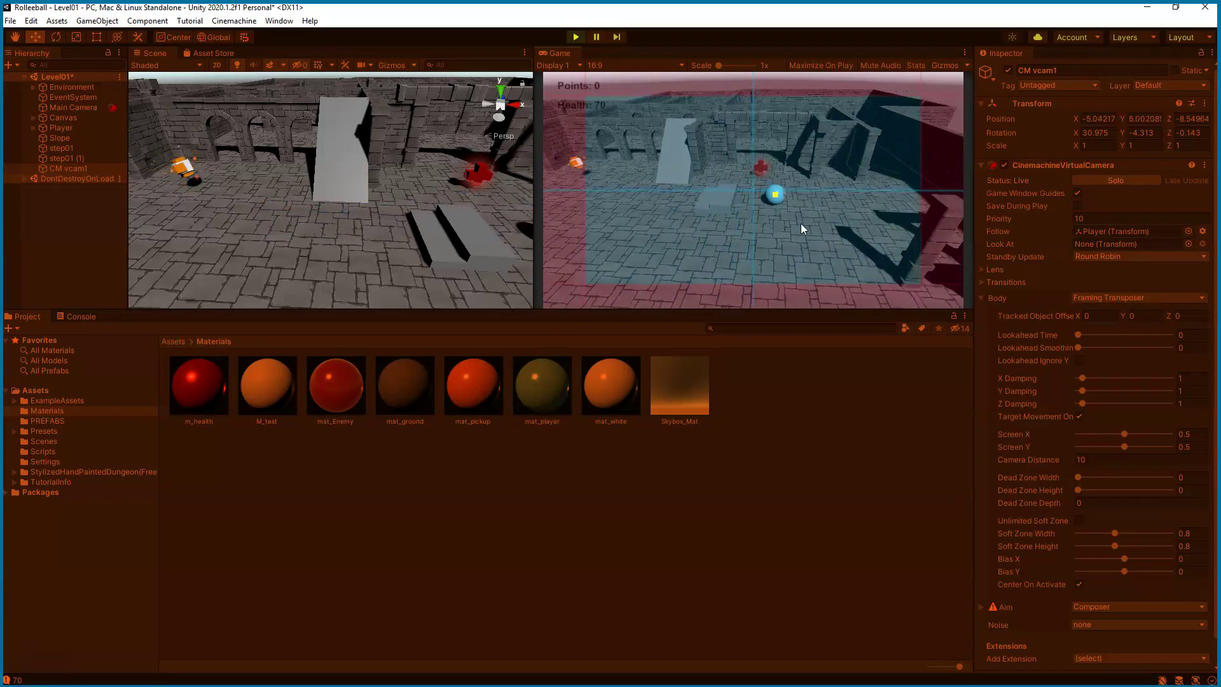
key(a)
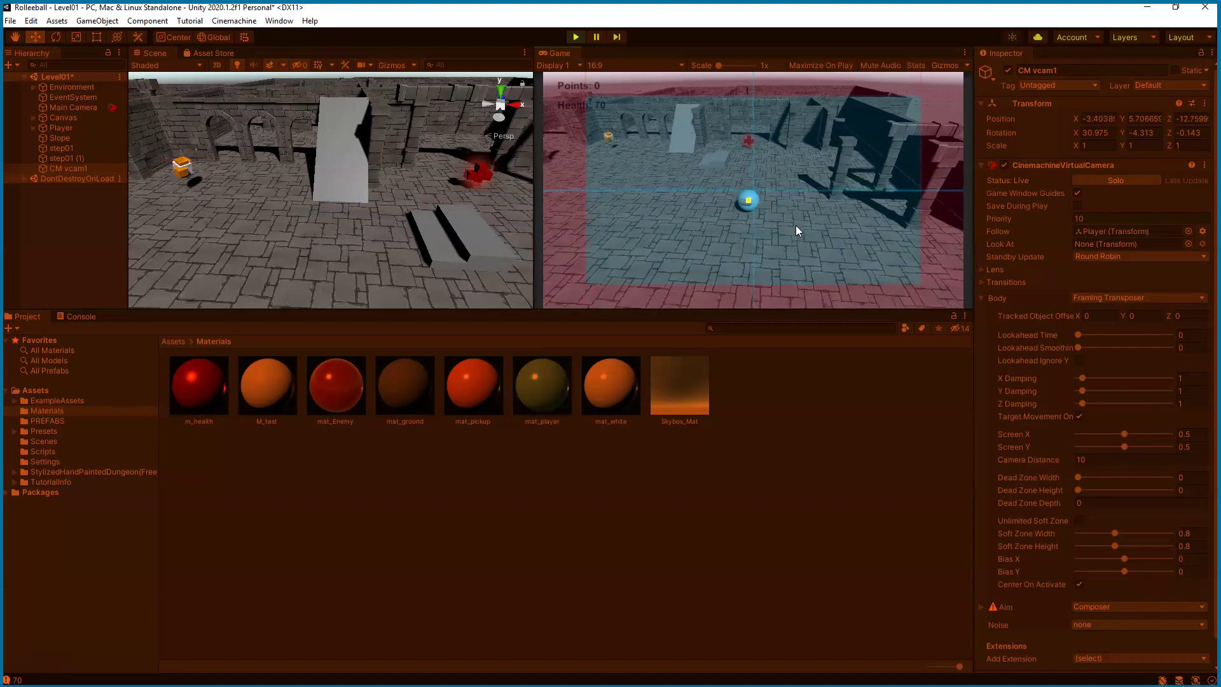
key(w)
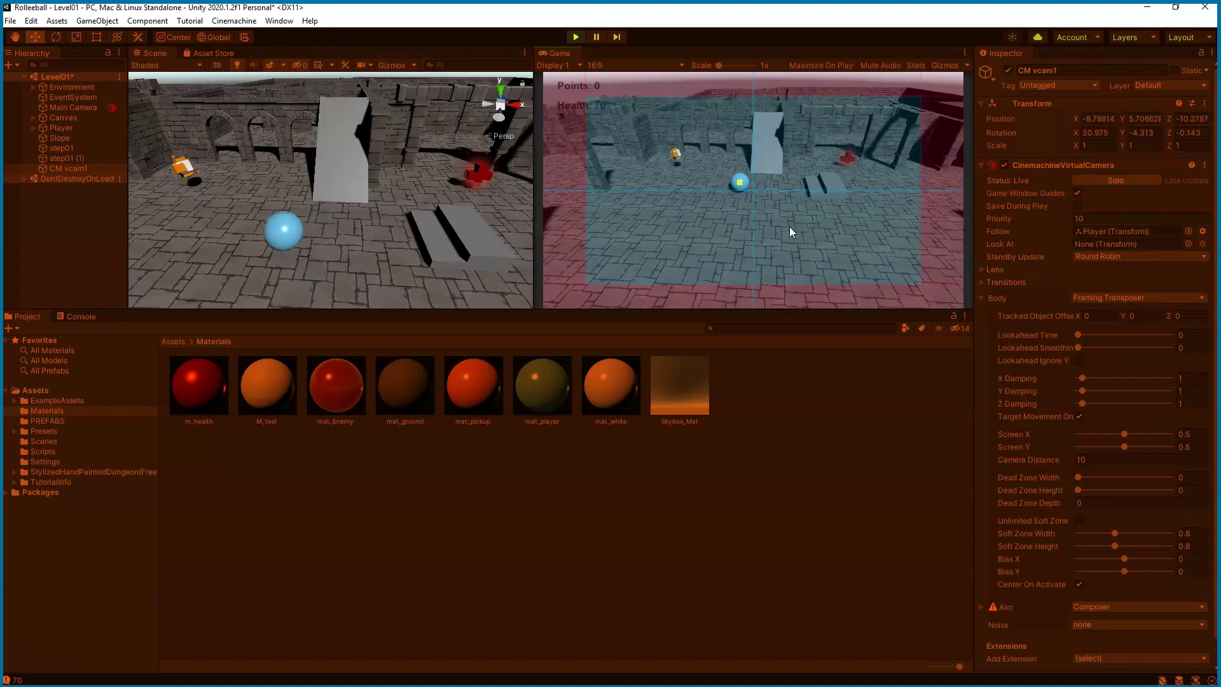
key(s)
key(d)
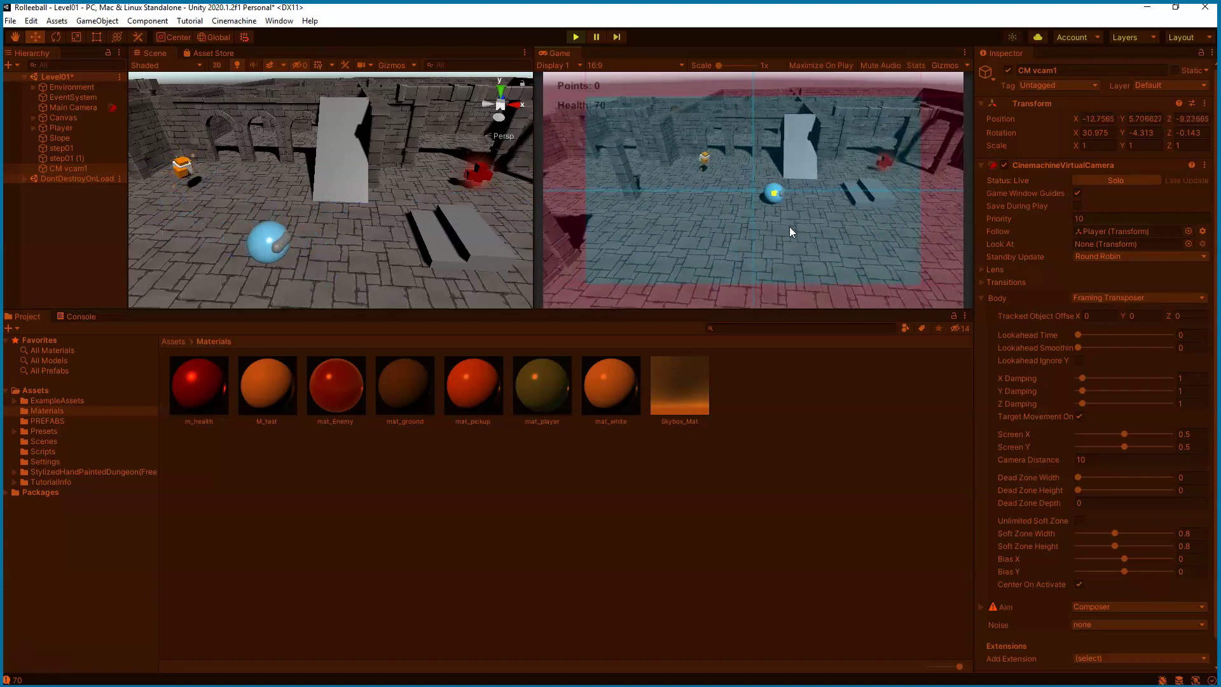
key(w)
key(a)
key(d)
key(ctrl+p)
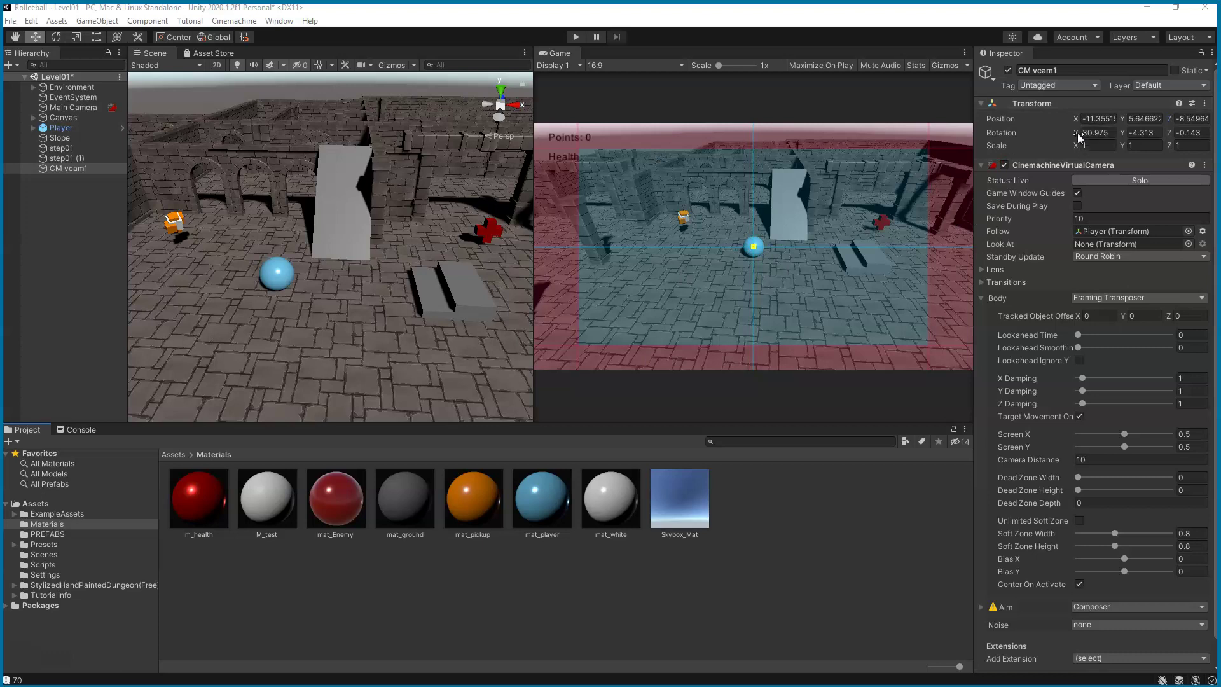
- Set the rotation of CM vcam1 to X 40, Y 0 and Z 0
drag(1077, 133, 1075, 134)
click(1056, 136)
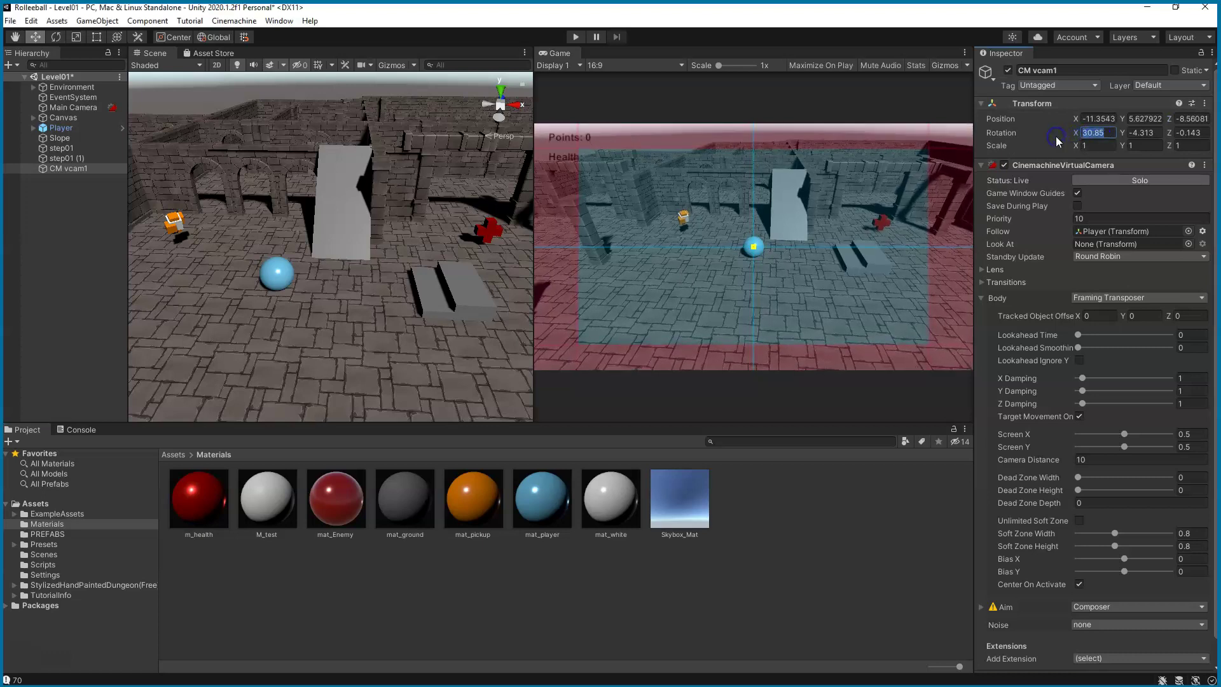
text(40)
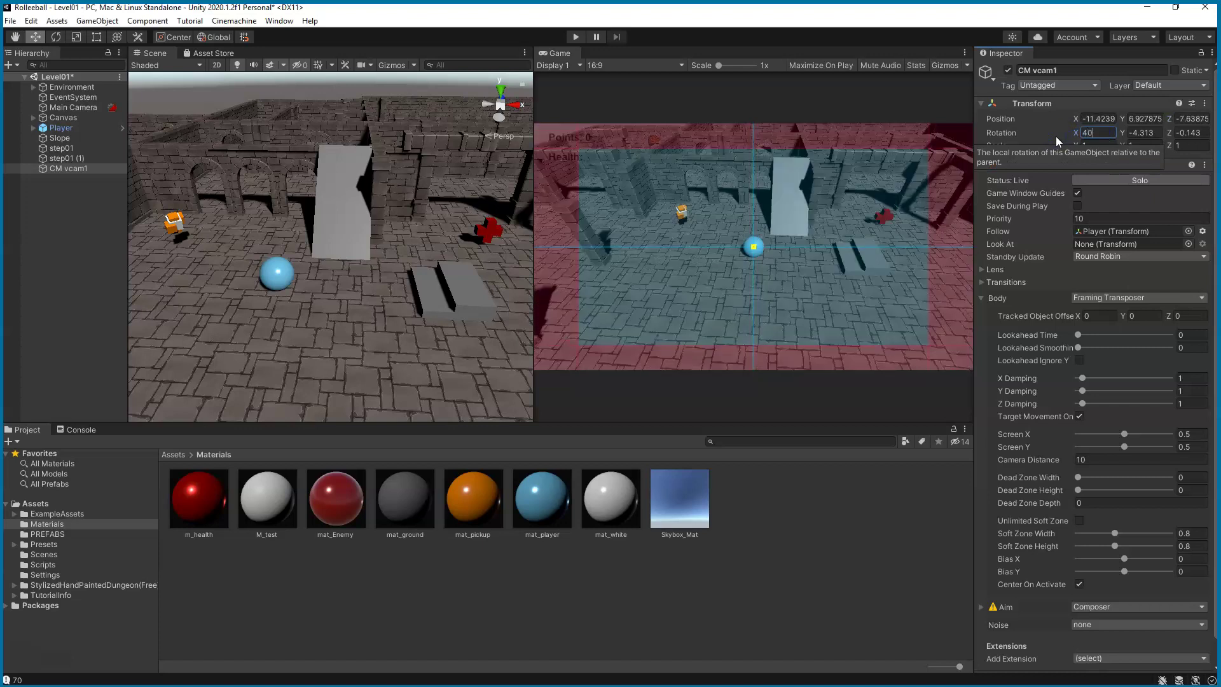
click(1144, 132)
text(0)
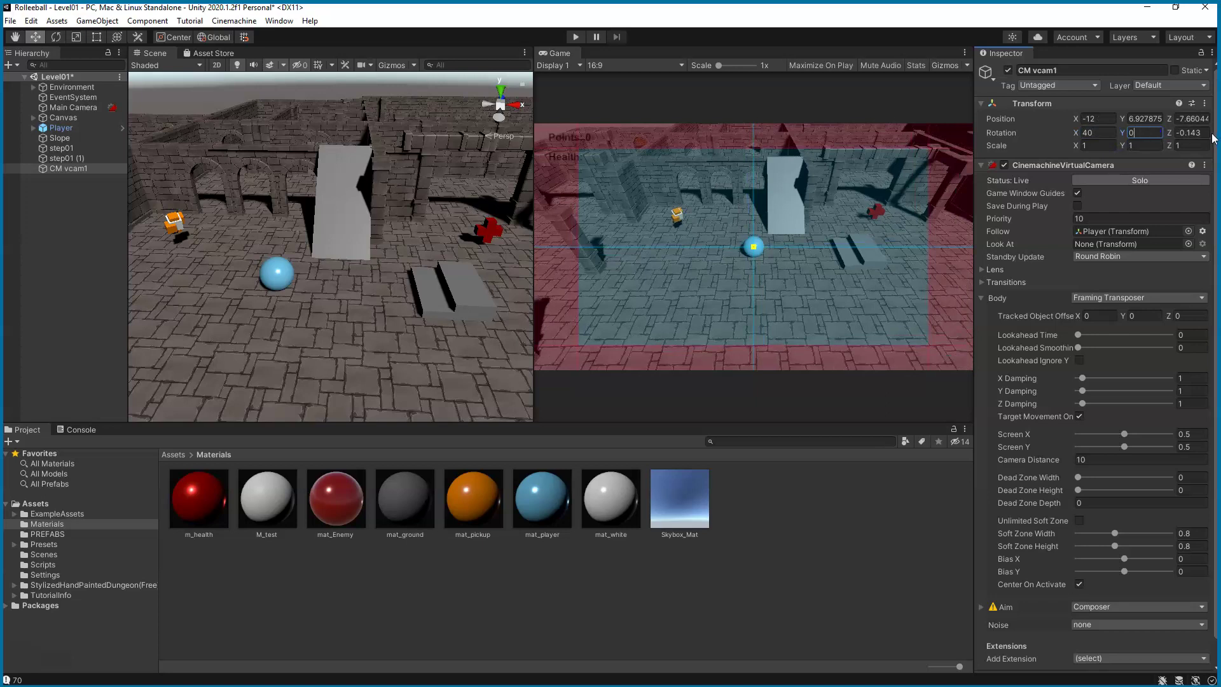
drag(1203, 132, 1135, 132)
text(0)
click(1135, 132)
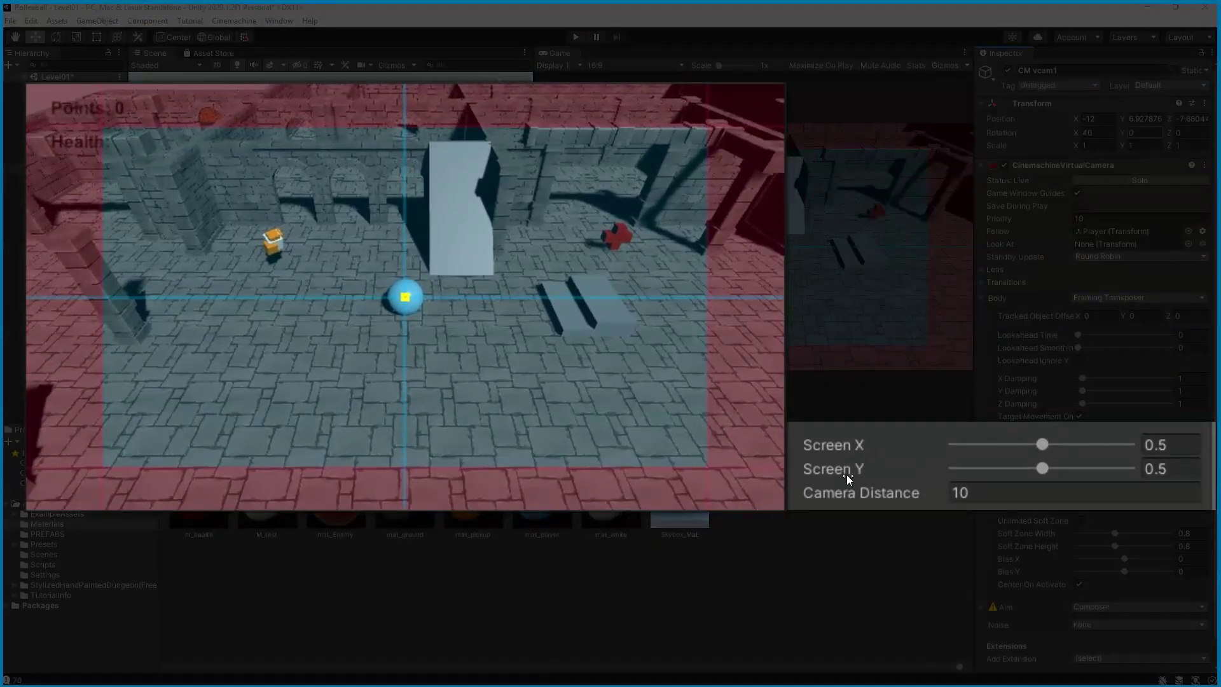
- Set the Camera Distance of the virtual camera's Framing Transposer to 8
click(984, 492)
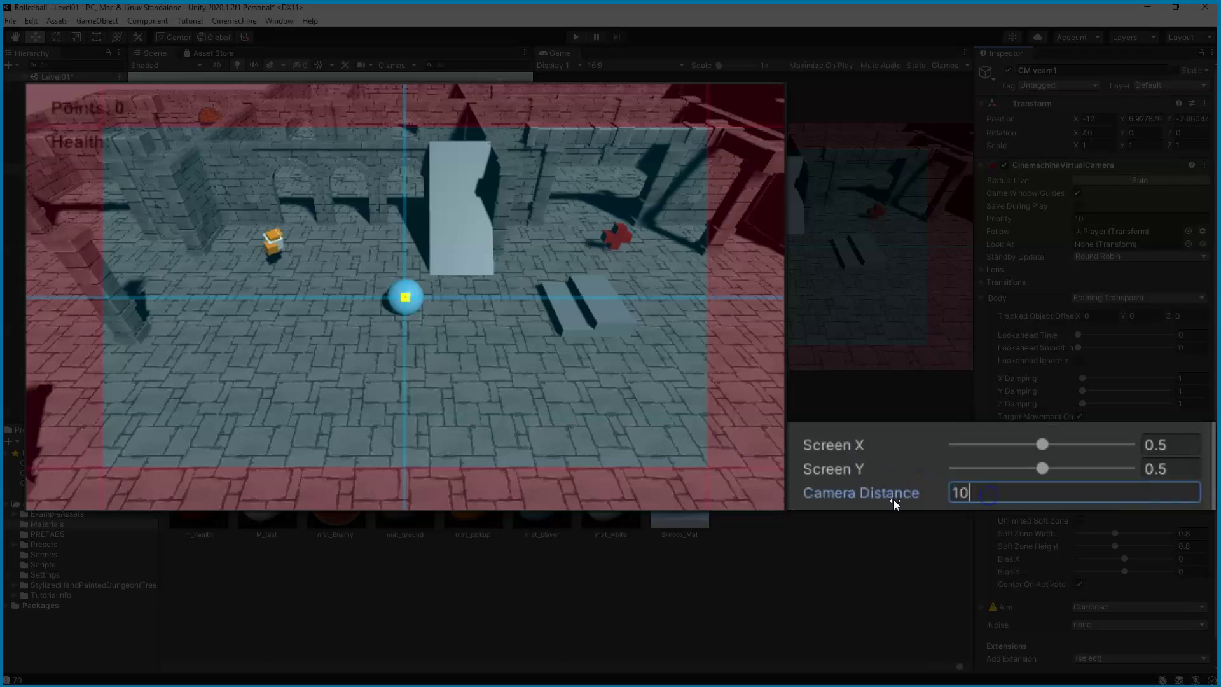
drag(898, 492, 926, 497)
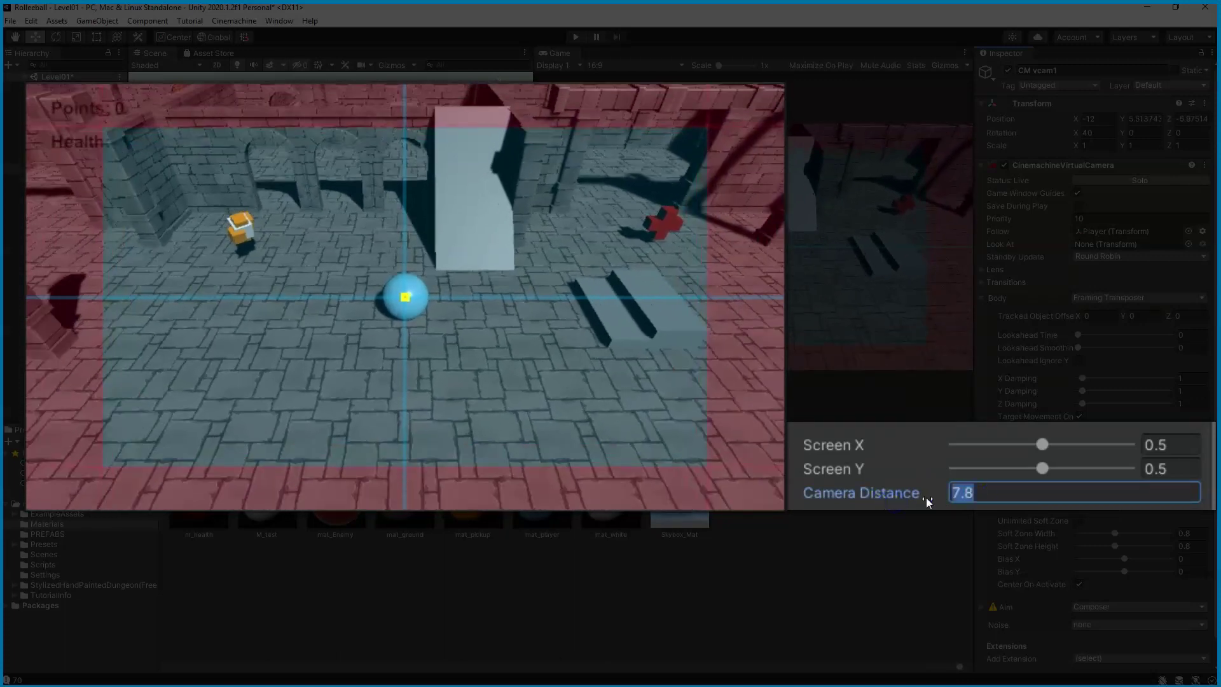
text(8)
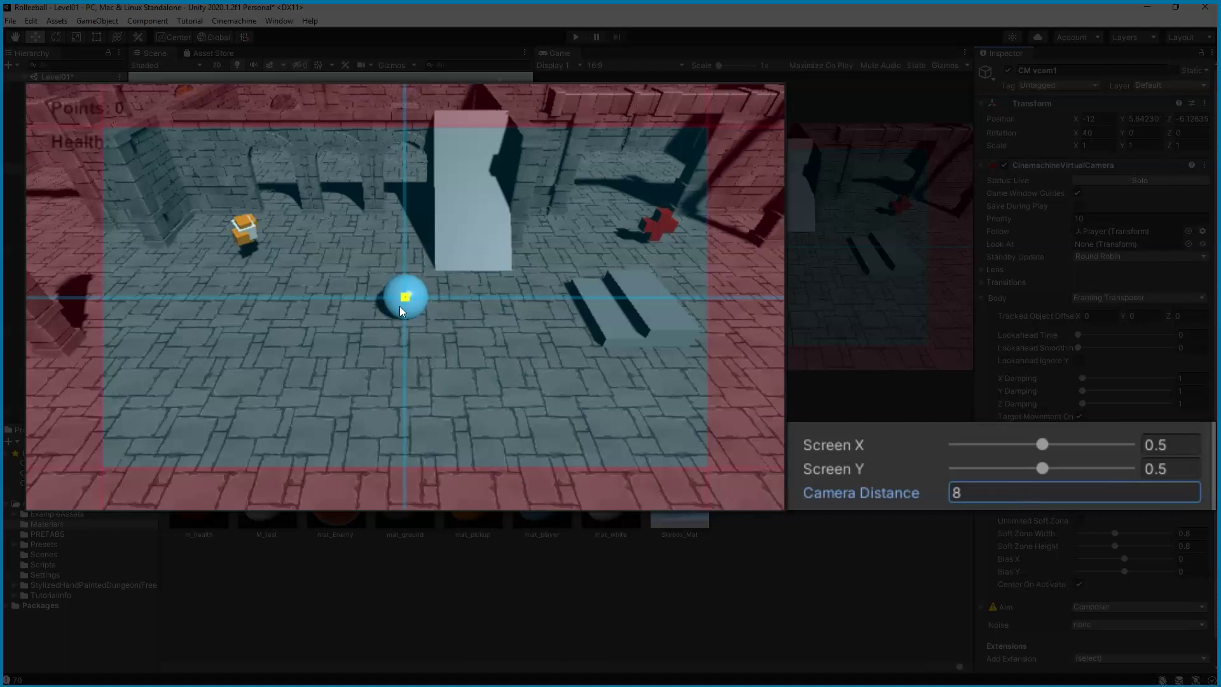
drag(968, 494, 937, 502)
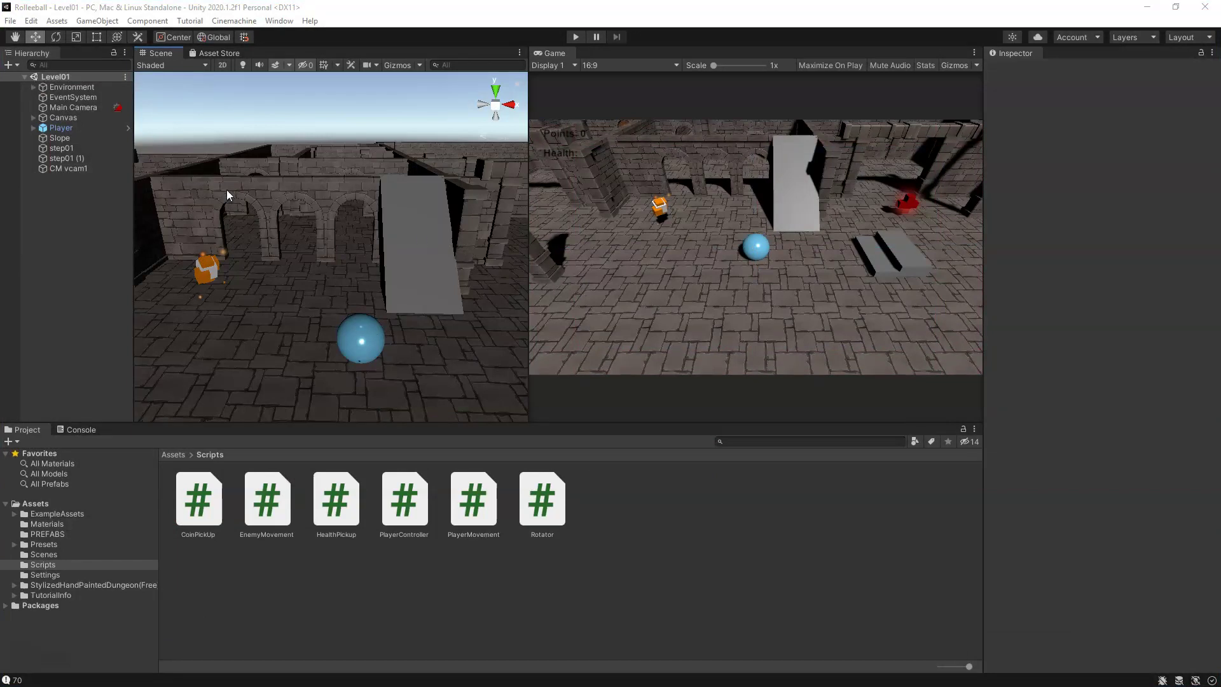
- Delete the CM vcam1 virtual camera from the level and create a Cinemachine FreeLook camera in its place
click(79, 169)
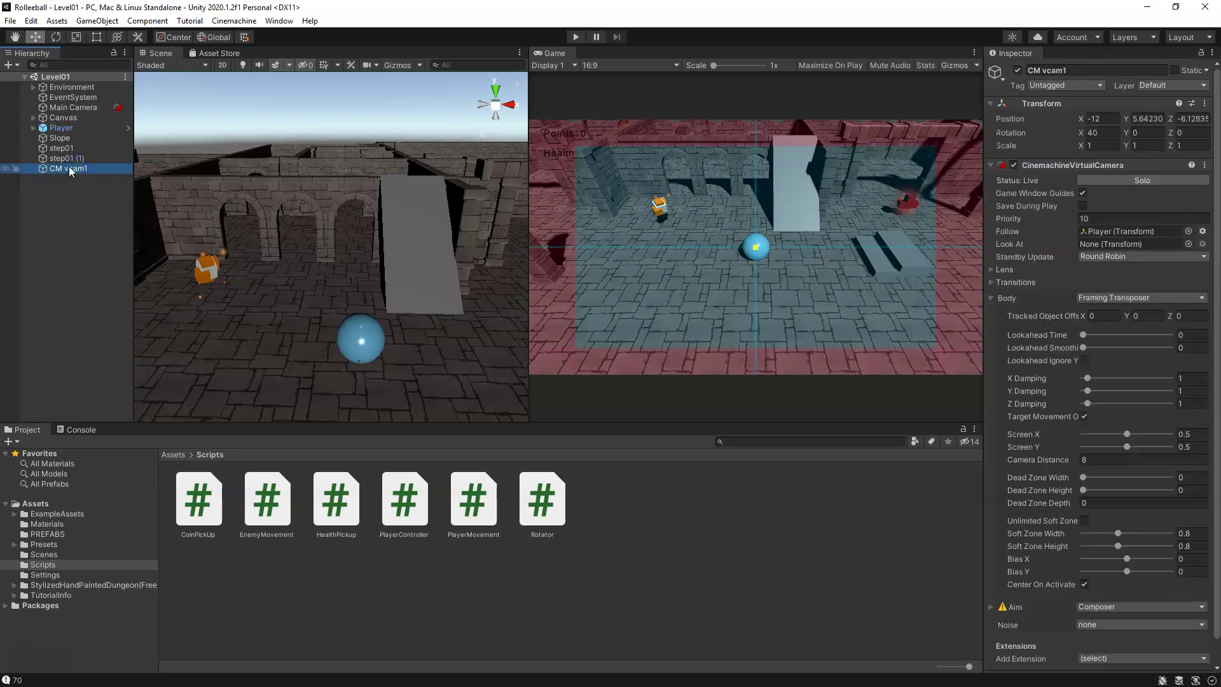
key(Delete)
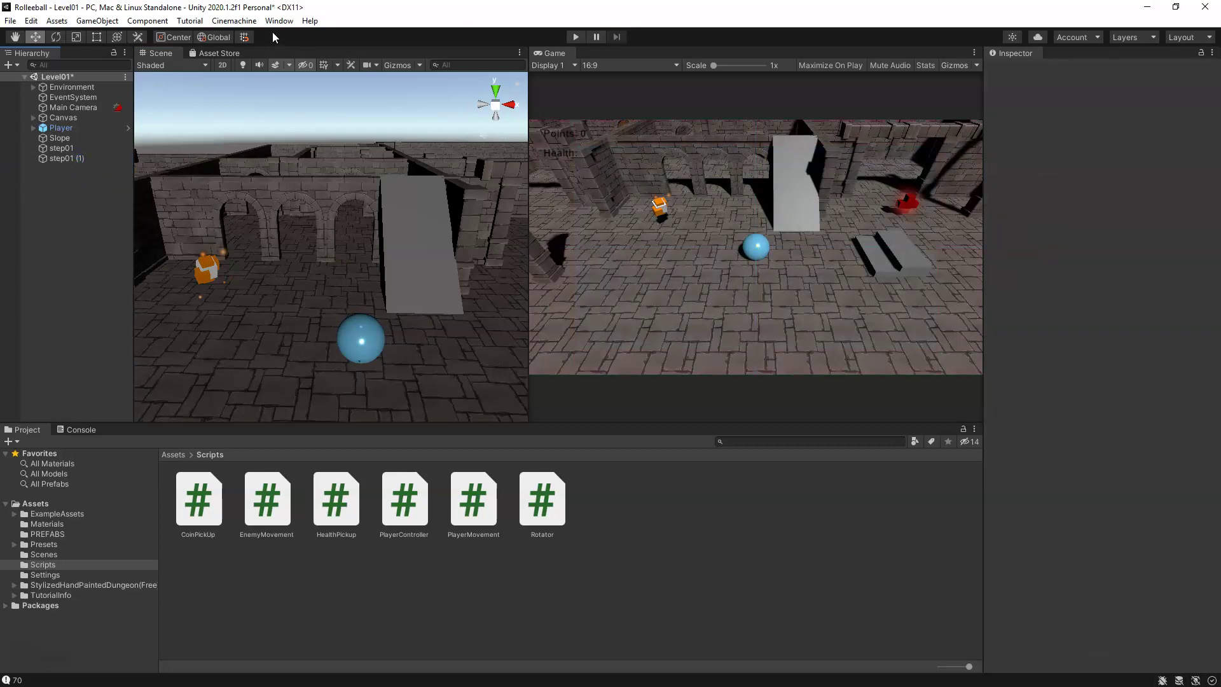
click(234, 20)
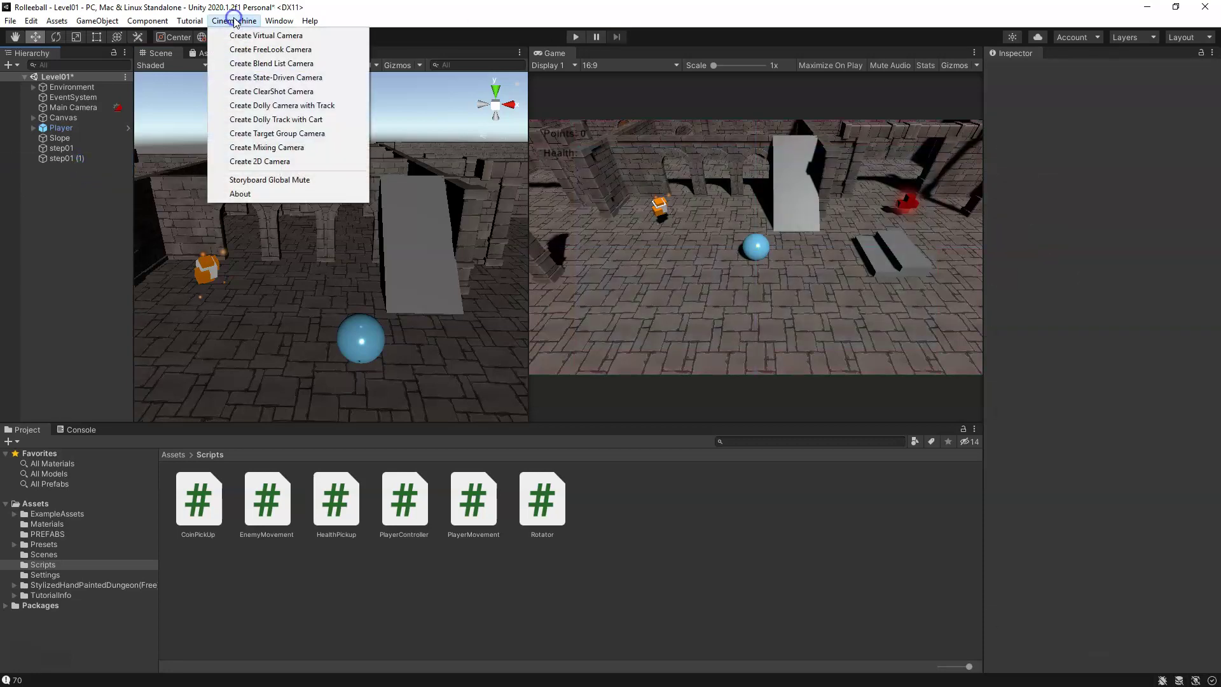
click(249, 51)
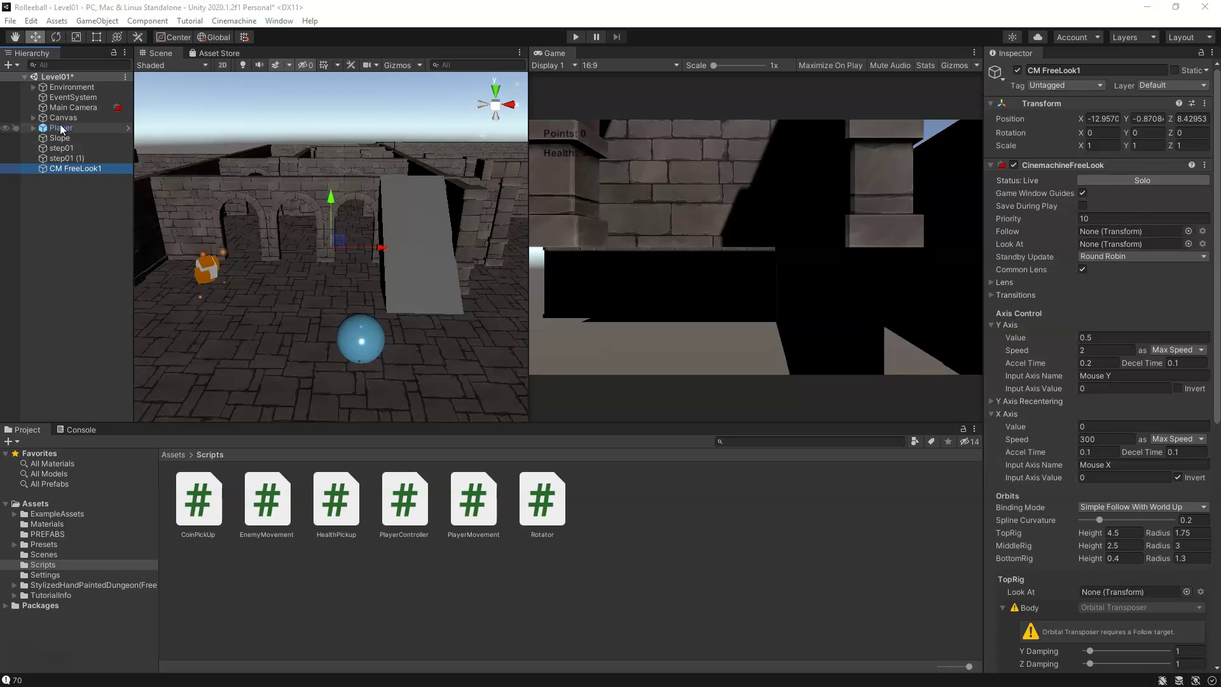
- Assign Player as both the Follow and the Look At target of CM FreeLook1, and save the scene
drag(61, 127, 1114, 232)
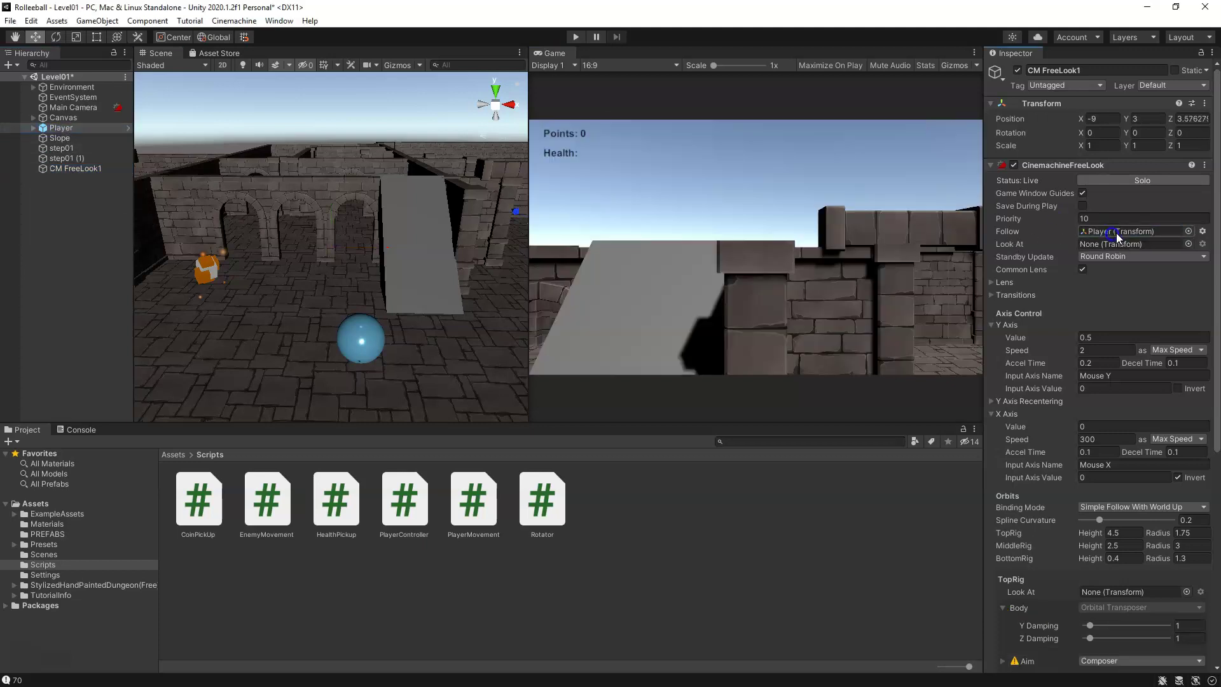
click(1188, 244)
text(p)
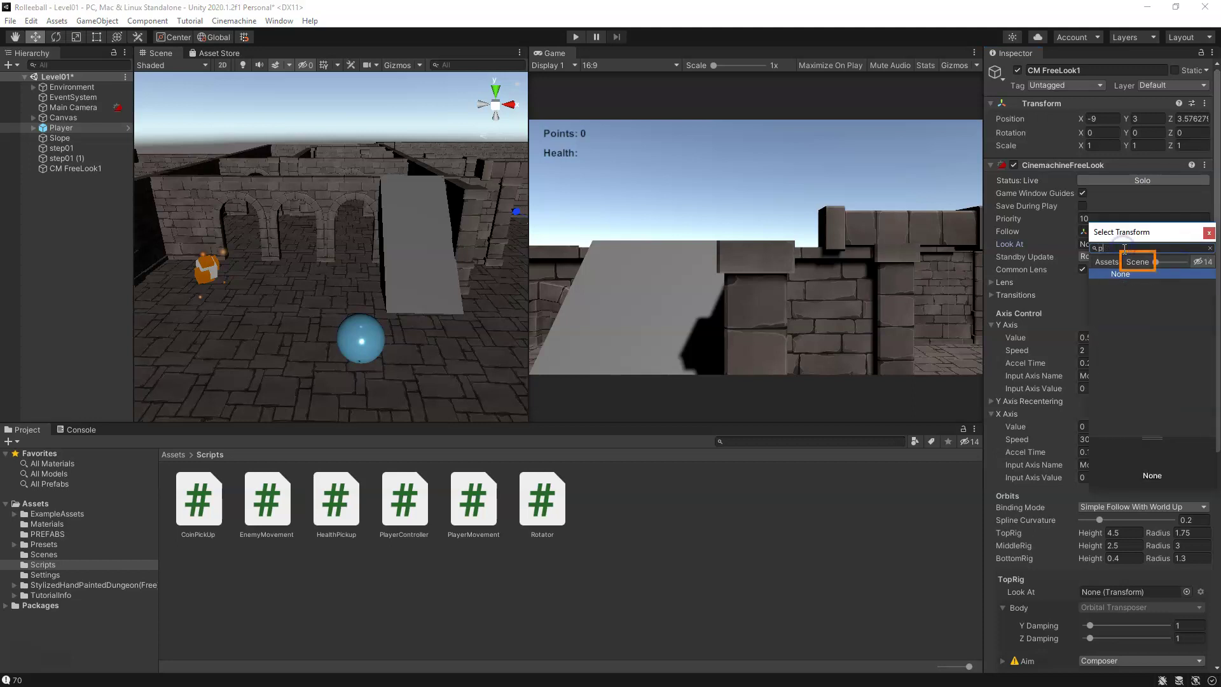
text(layer)
click(1138, 261)
double_click(1124, 283)
key(ctrl+s)
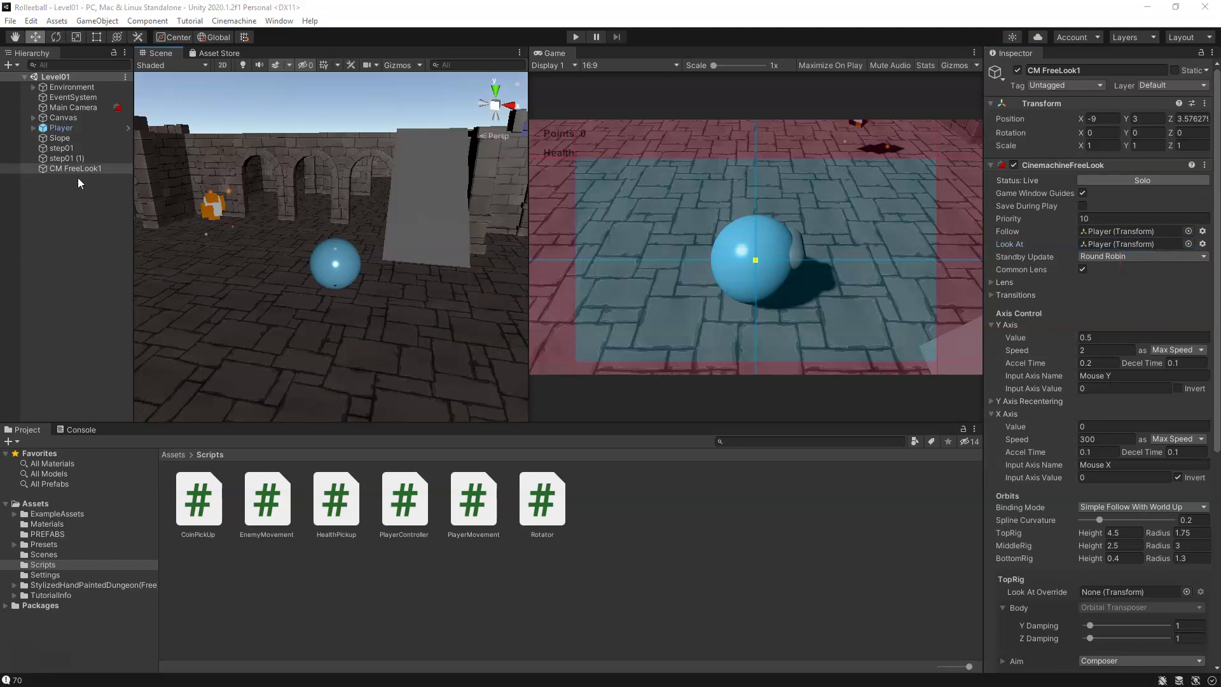
- Show the gizmos in the Scene view and examine the orbit rings of CM FreeLook1 around the ball
click(80, 169)
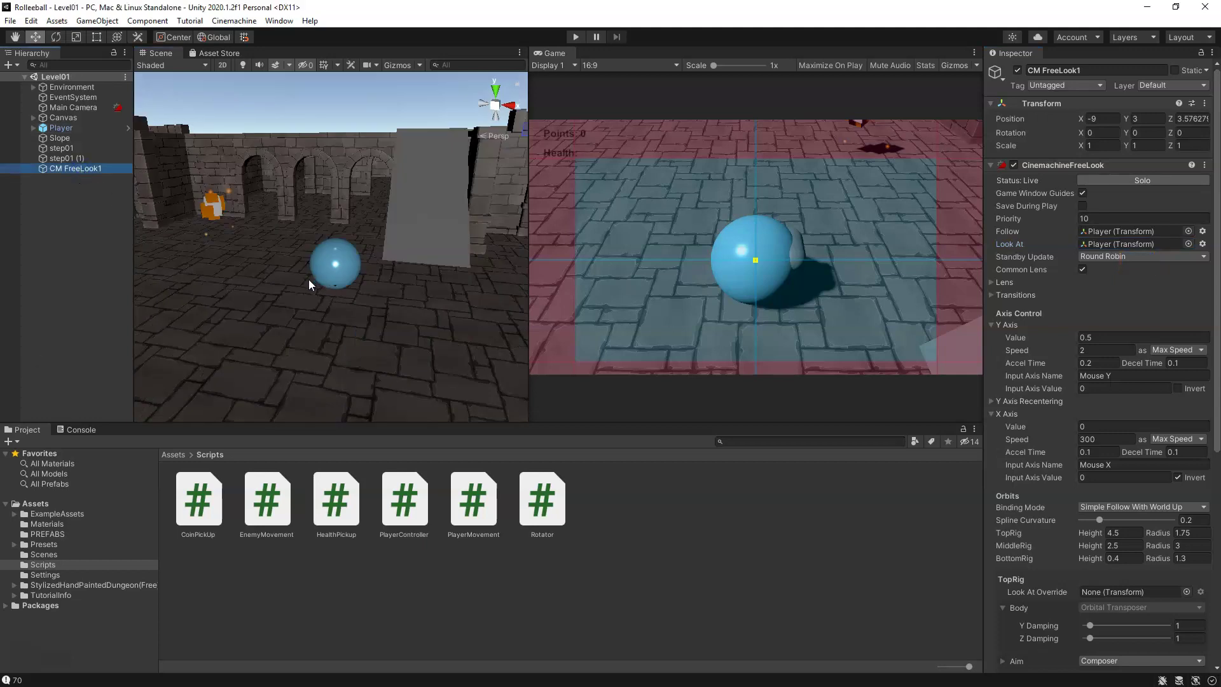
scroll(309, 278, down, 5)
alt+drag(309, 278, 456, 333)
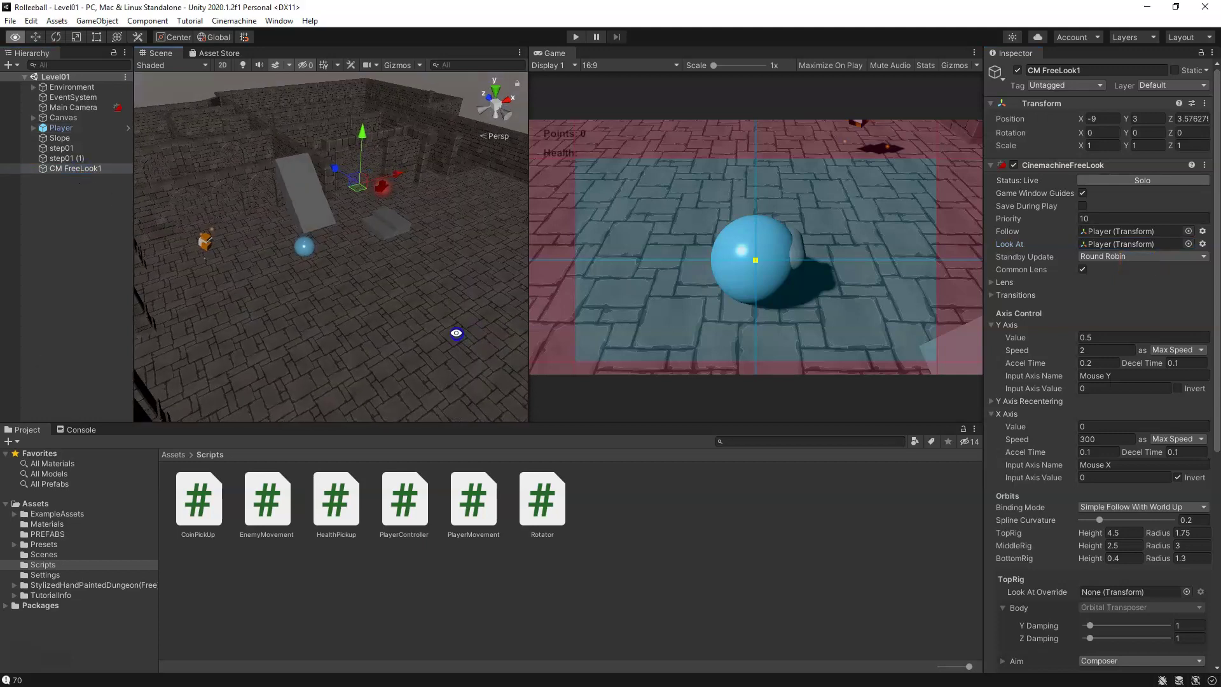
click(398, 66)
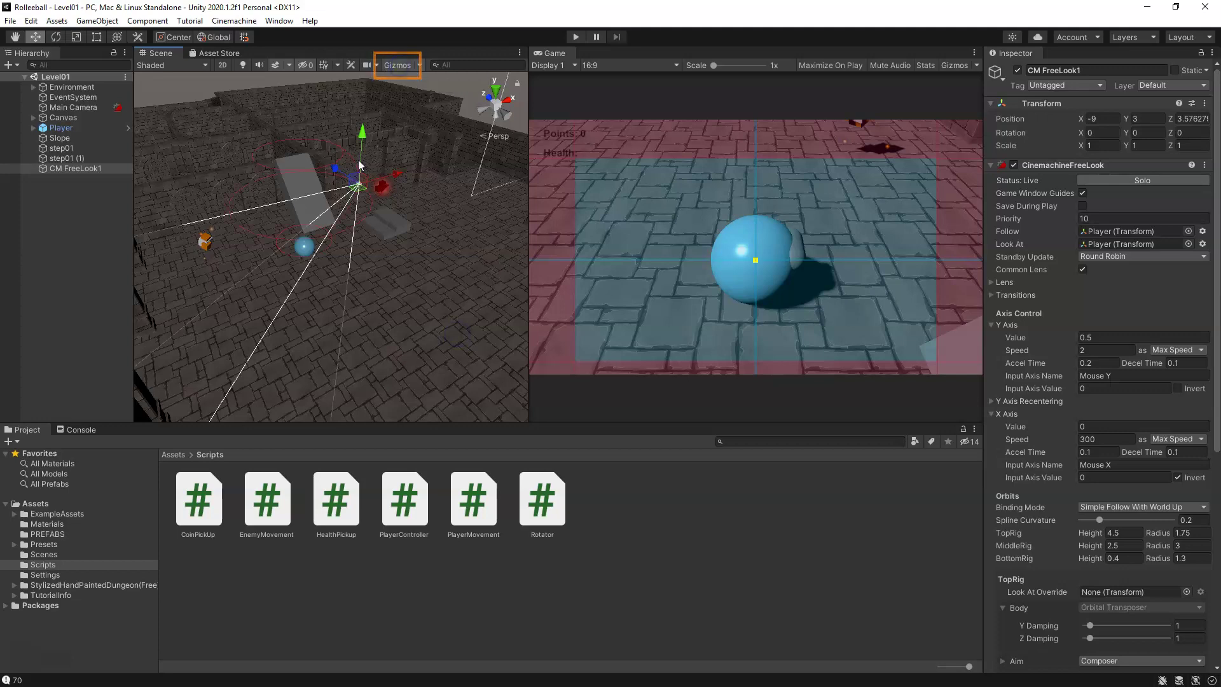
middle_drag(358, 164, 360, 176)
scroll(313, 257, up, 4)
middle_drag(313, 267, 346, 314)
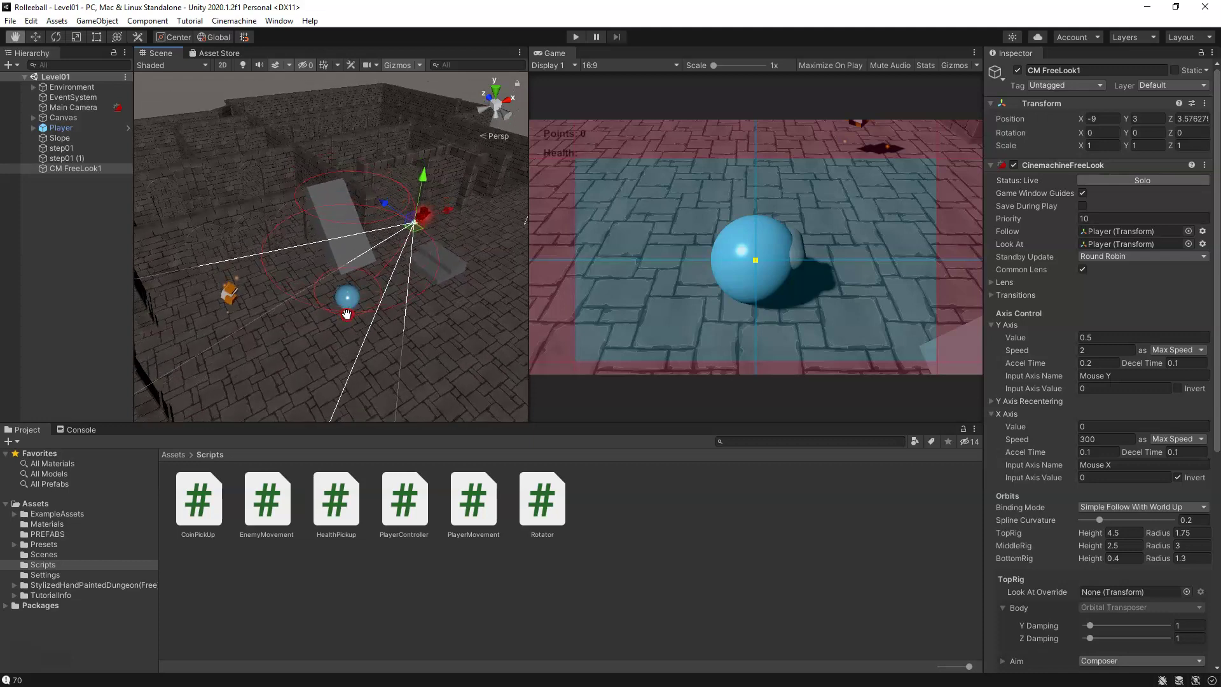
alt+drag(347, 314, 348, 240)
scroll(347, 353, up, 6)
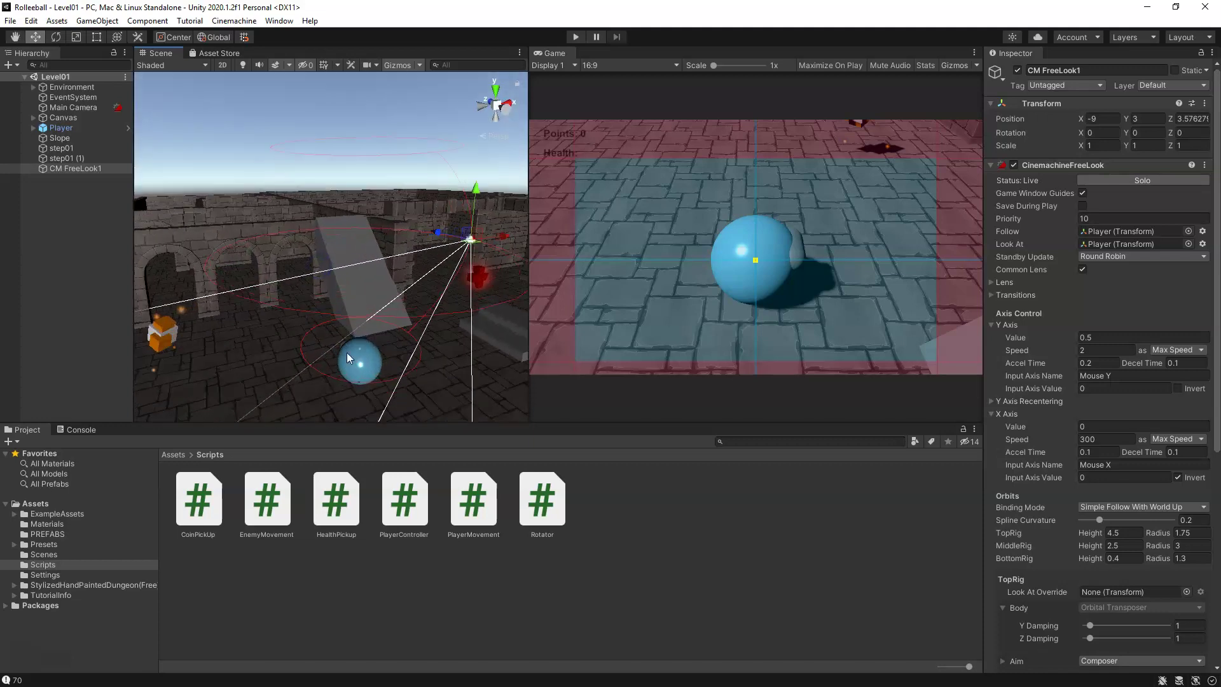
alt+drag(348, 358, 354, 320)
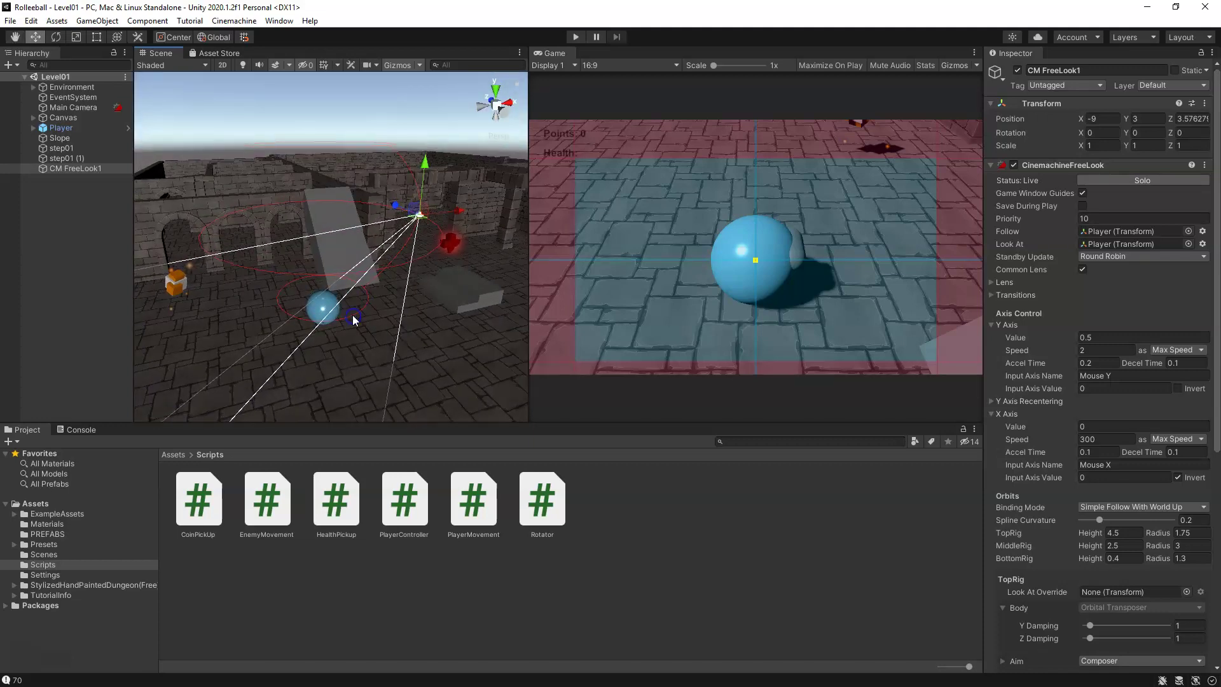
alt+drag(352, 246, 272, 206)
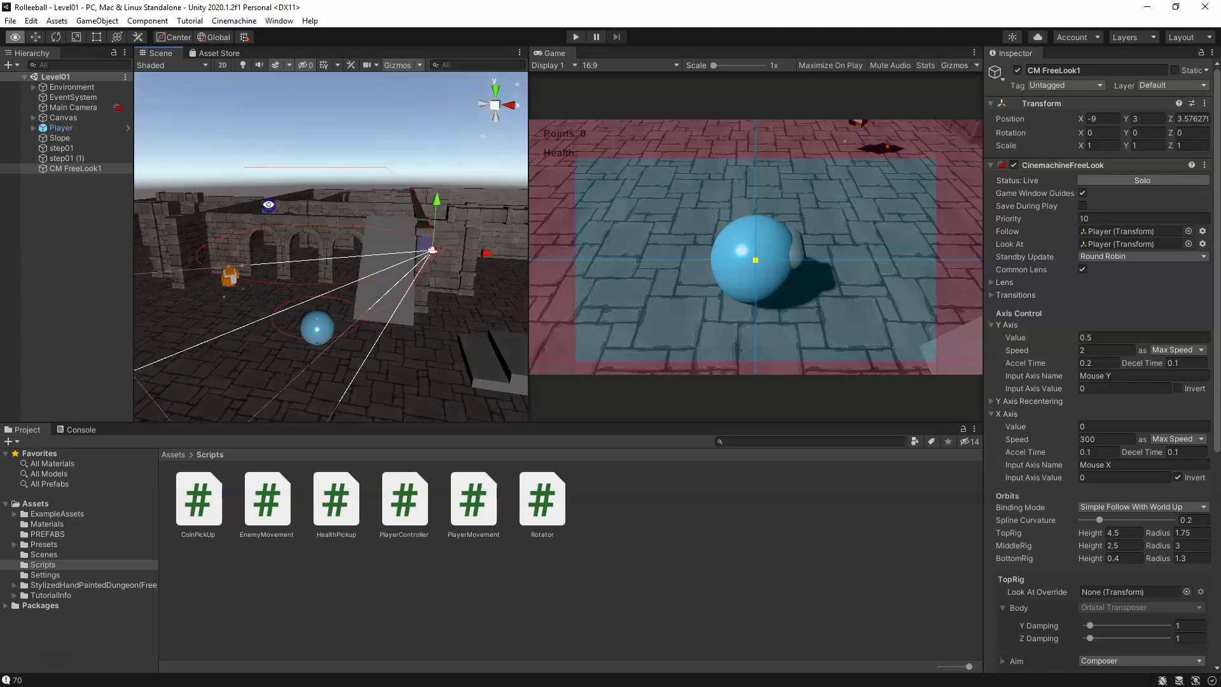
scroll(419, 163, up, 2)
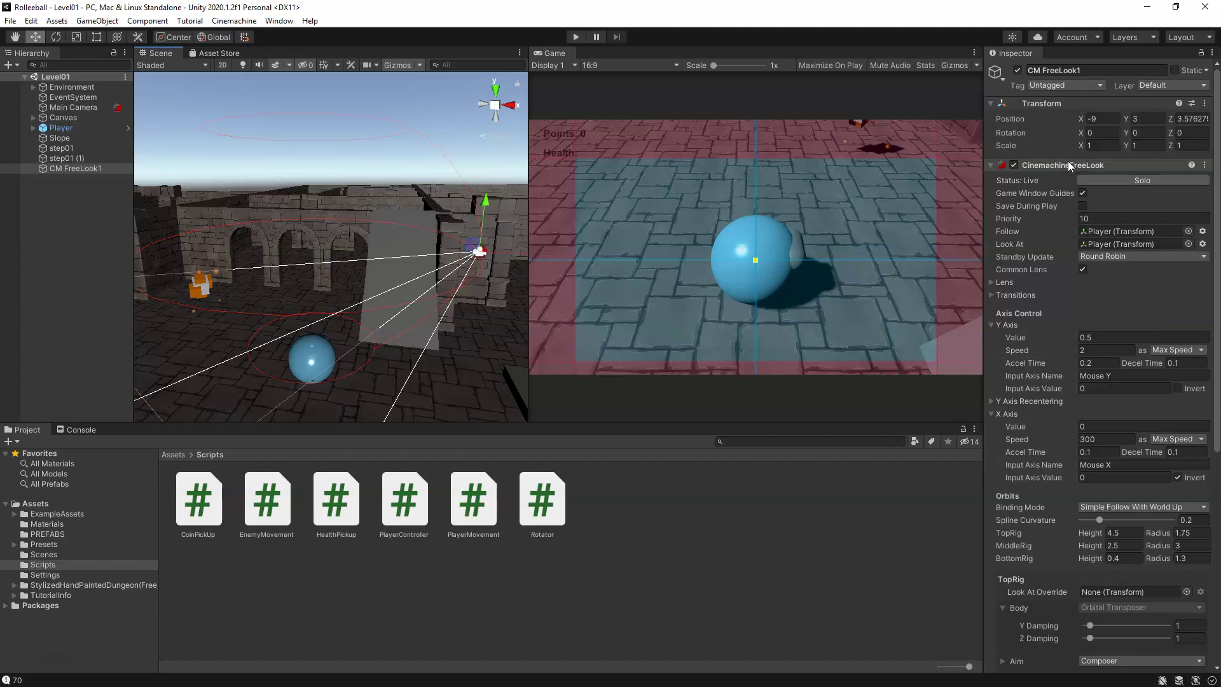
- Set the TopRig orbit of CM FreeLook1 to Height 5 and Radius 7
click(991, 324)
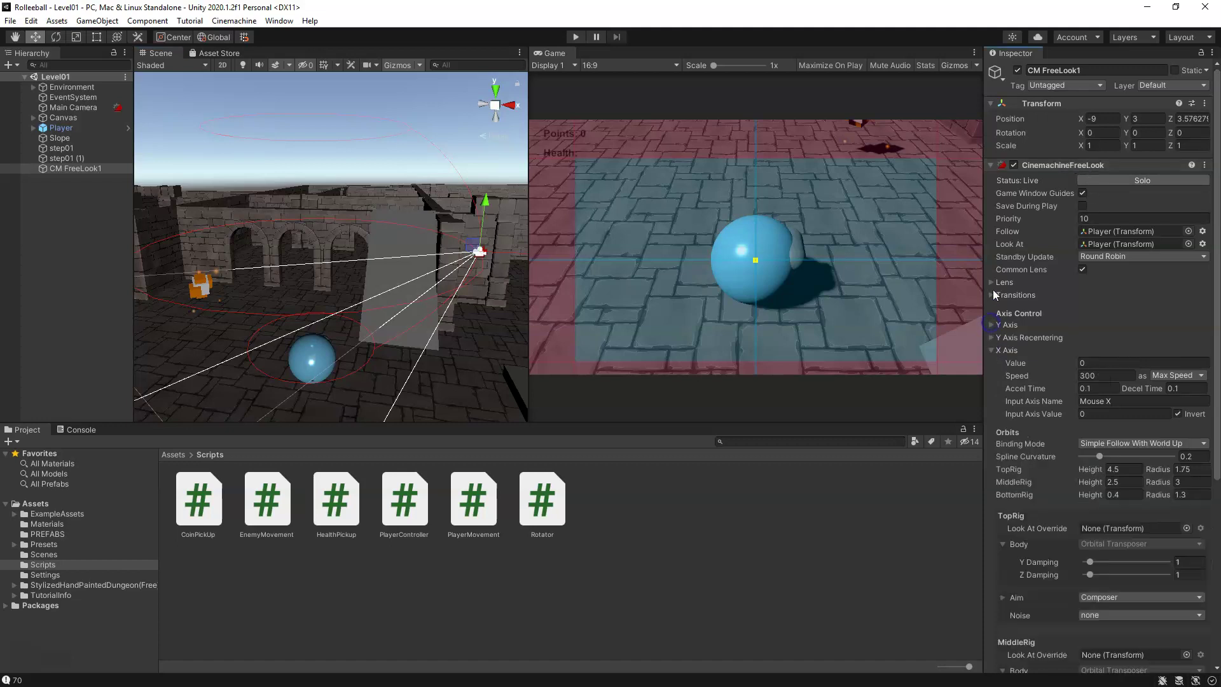
click(991, 351)
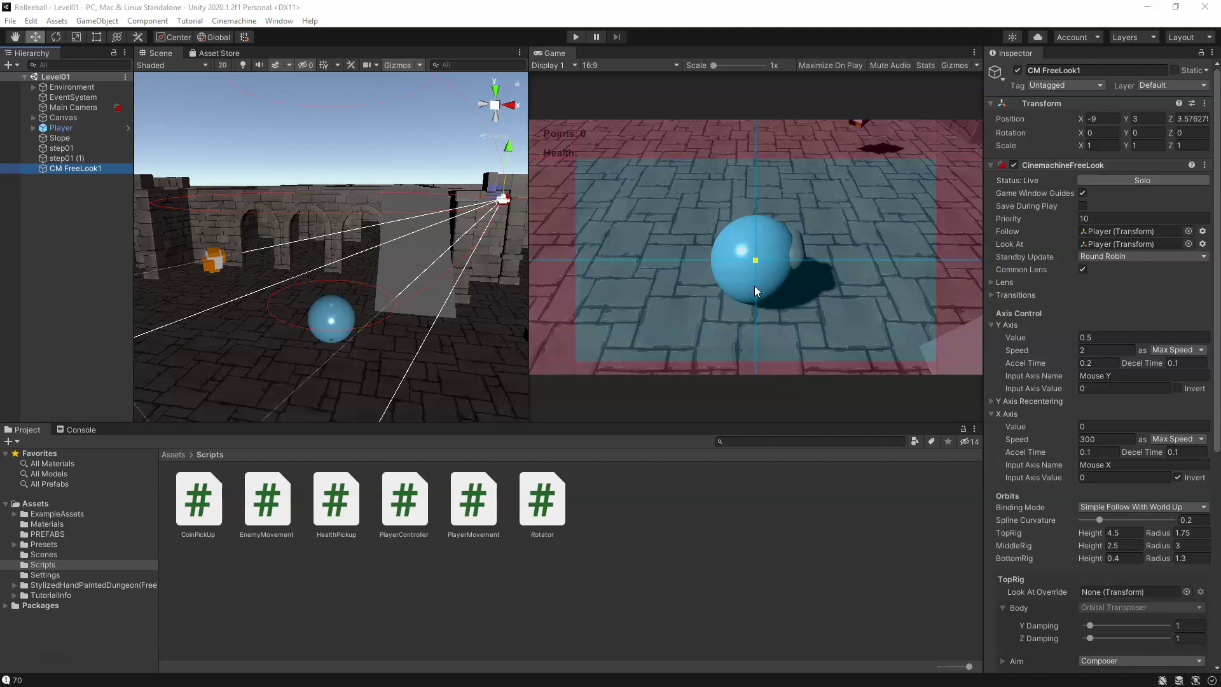
click(1117, 533)
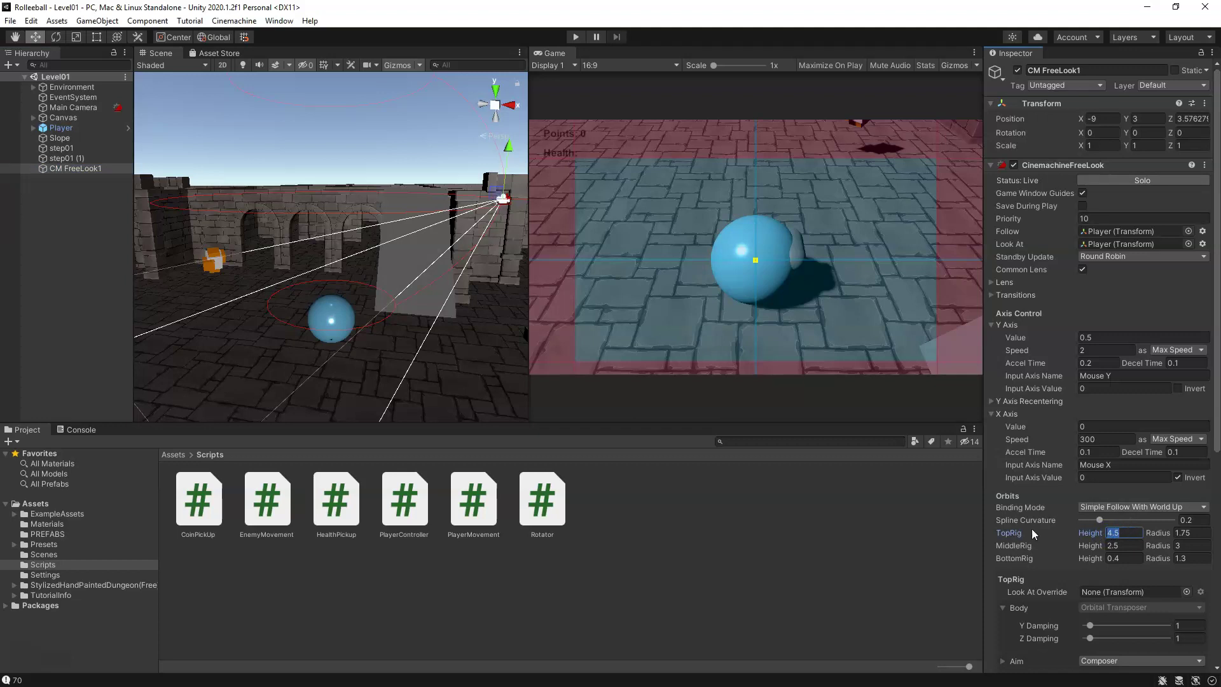
text(5)
click(1158, 534)
scroll(427, 249, down, 3)
middle_drag(427, 250, 413, 315)
scroll(388, 273, down, 8)
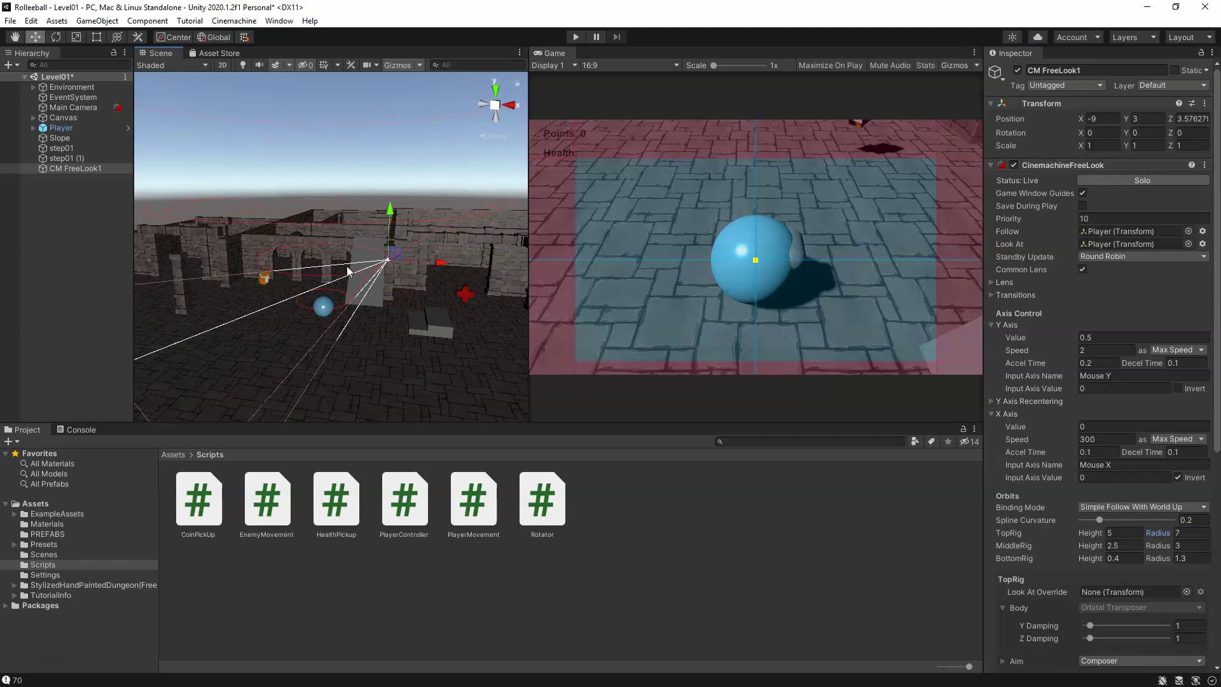
- Set the MiddleRig orbit to Height 3 and Radius 5, and the BottomRig orbit to Height 0 and Radius 3.5
click(1089, 545)
text(3)
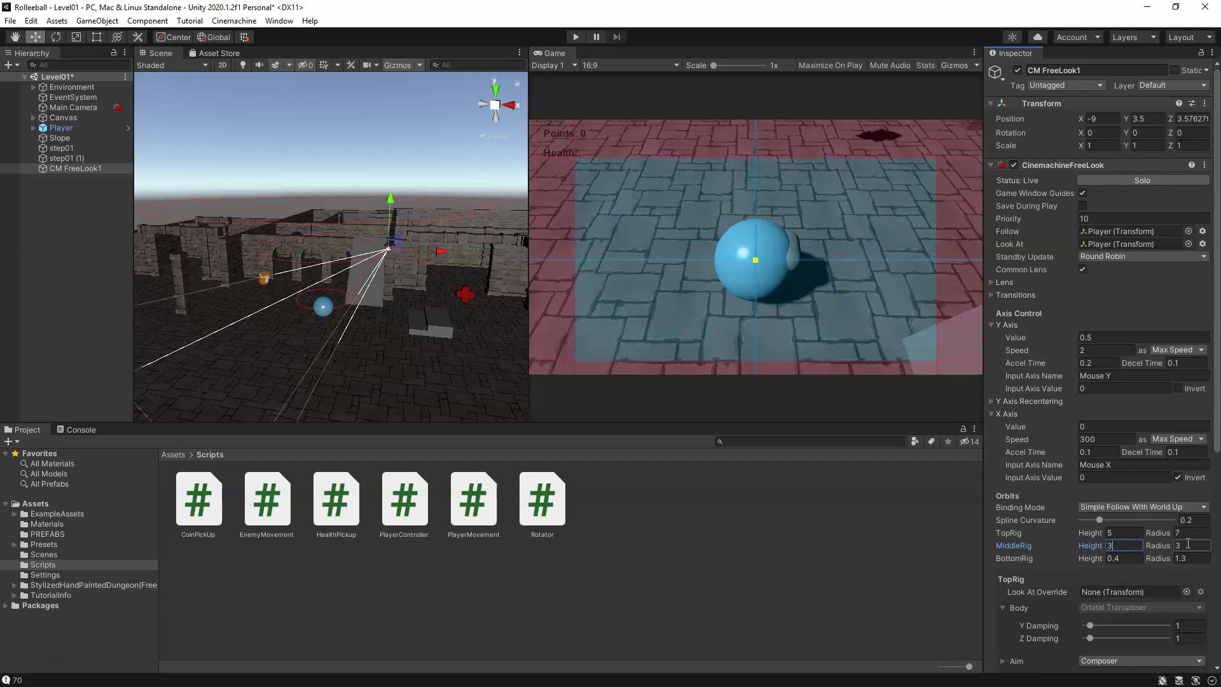
click(1177, 545)
text(5)
click(1081, 560)
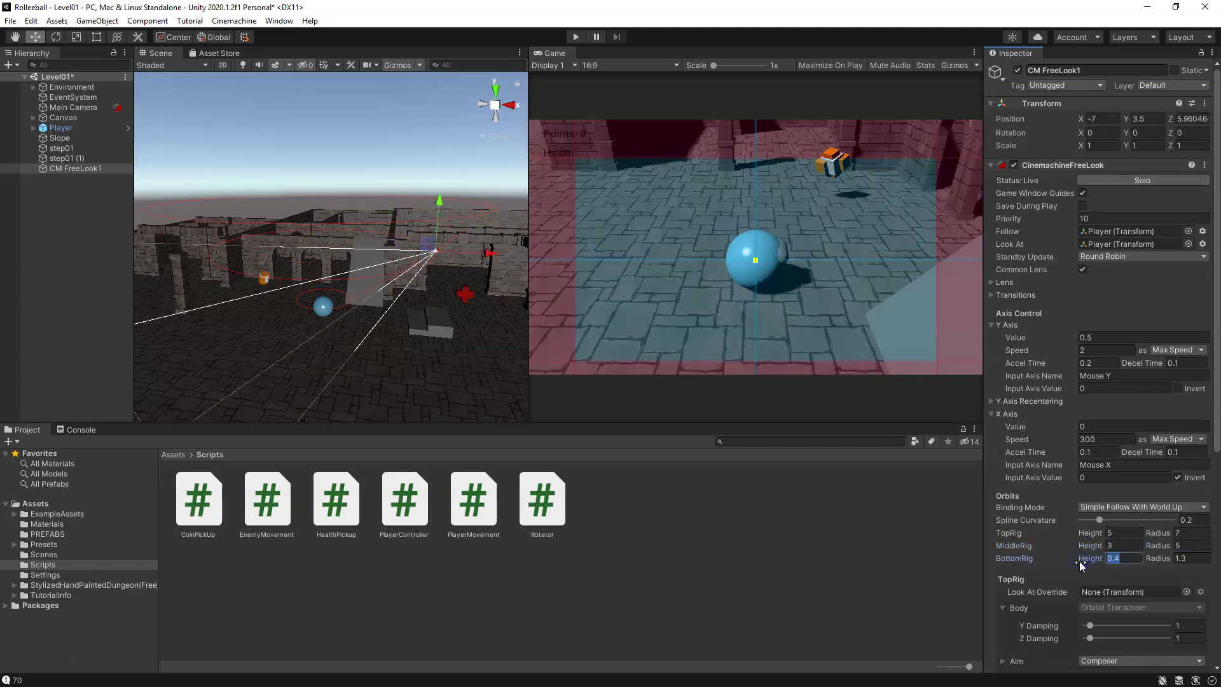
text(0)
click(1144, 558)
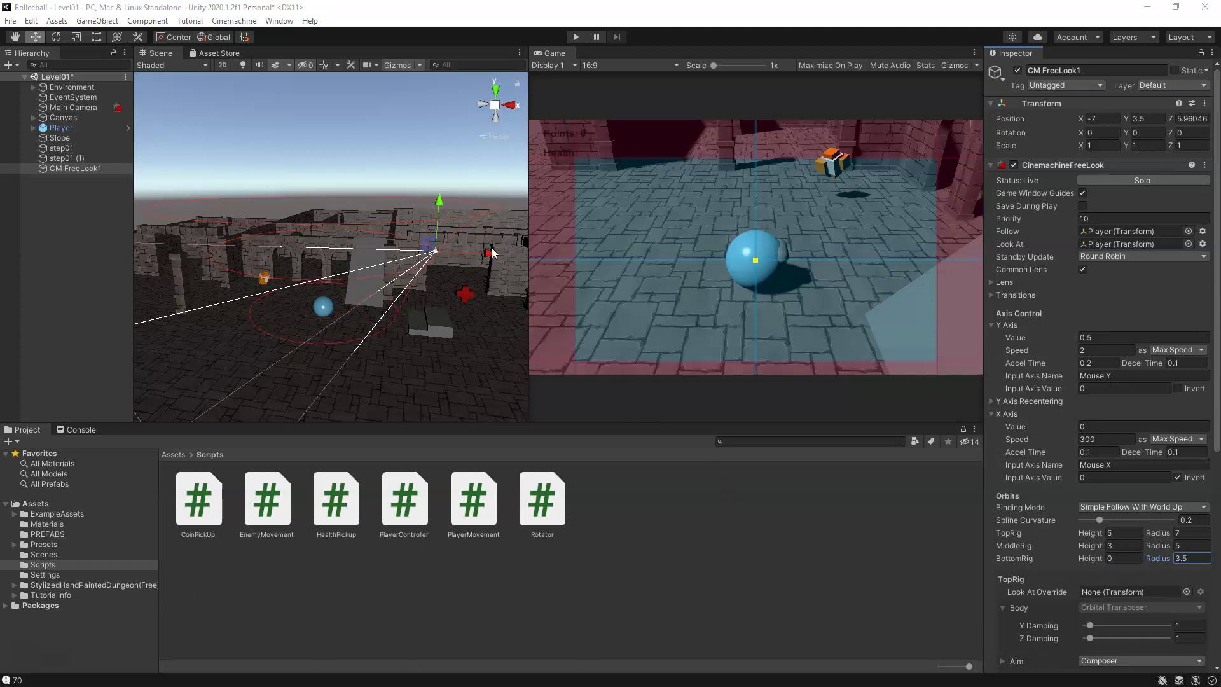
- Play-test the level to check how the FreeLook camera orbits the ball, and stop play mode
click(575, 36)
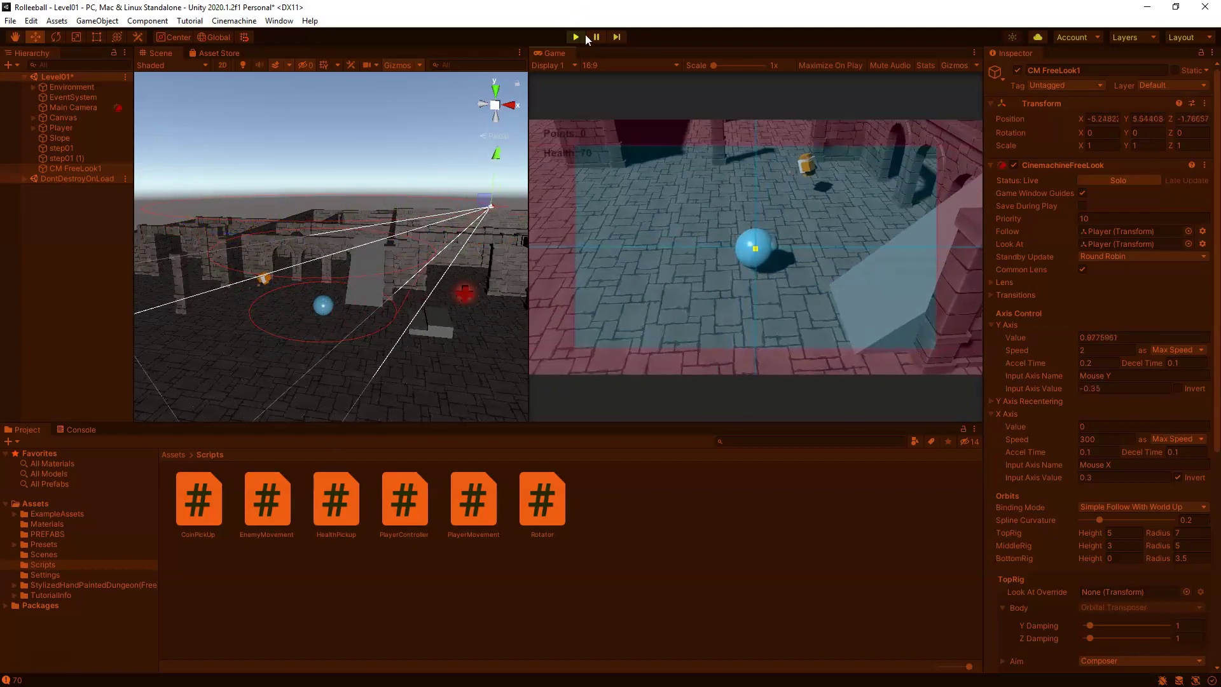
key(ctrl+p)
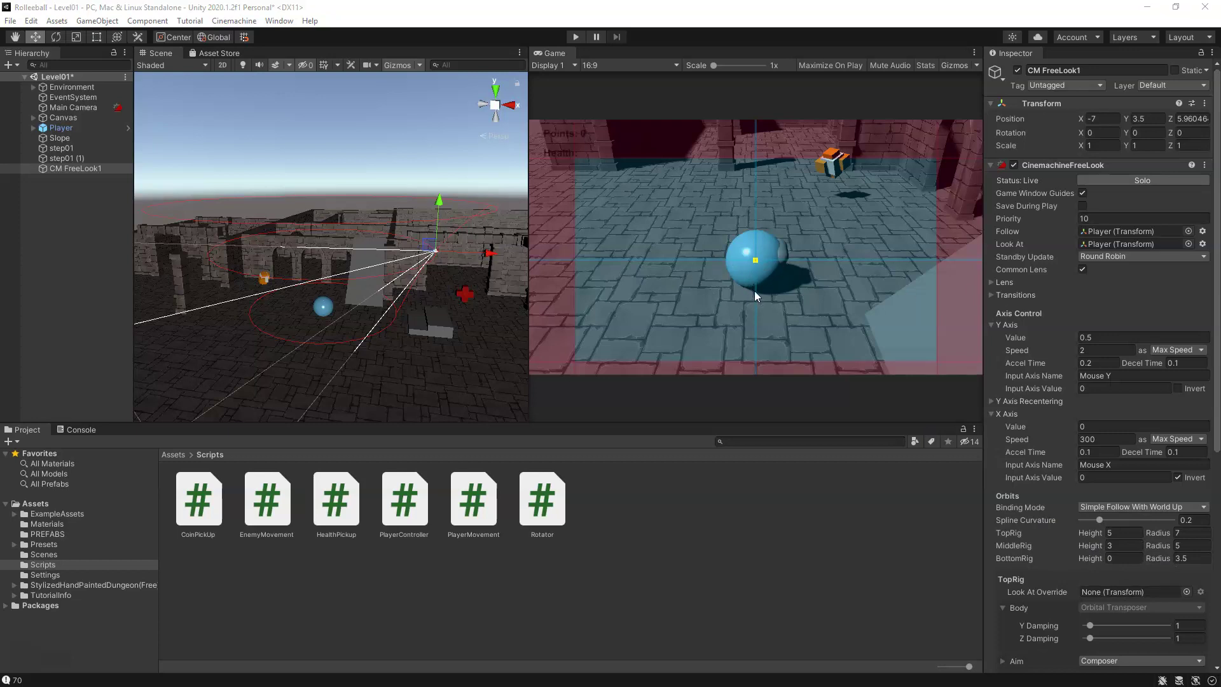
- Open the Player prefab for editing and add an empty child object to Player
click(32, 129)
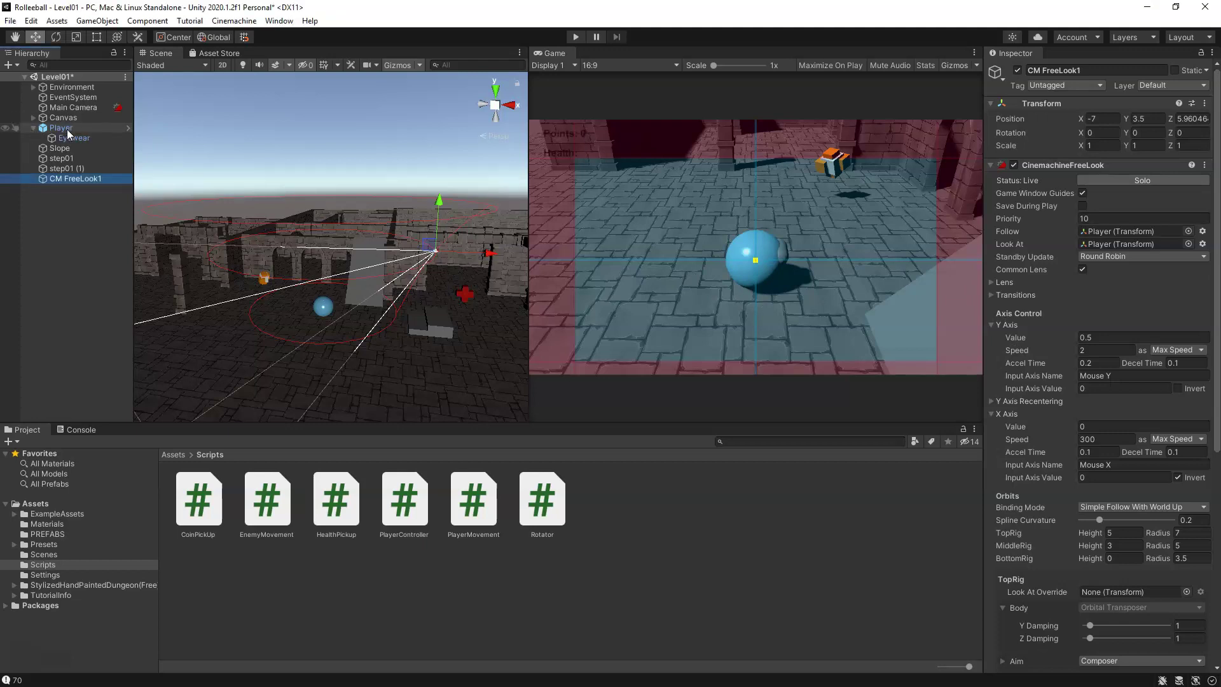
click(128, 132)
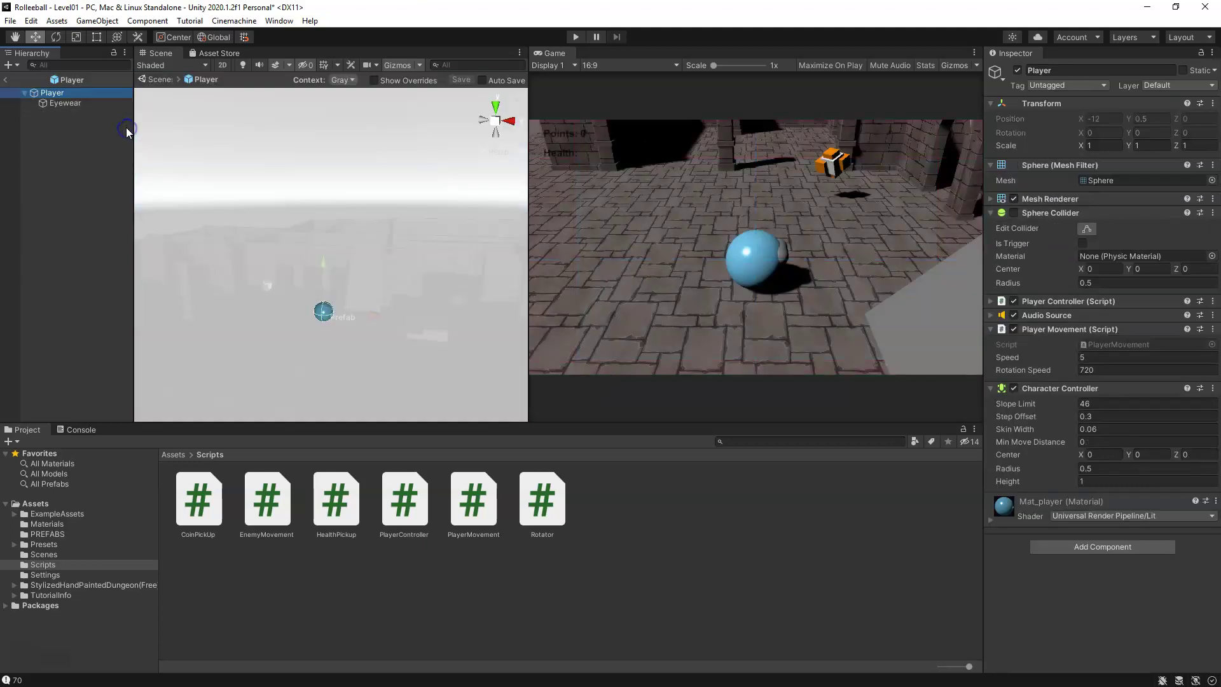
right_click(329, 309)
right_click(55, 93)
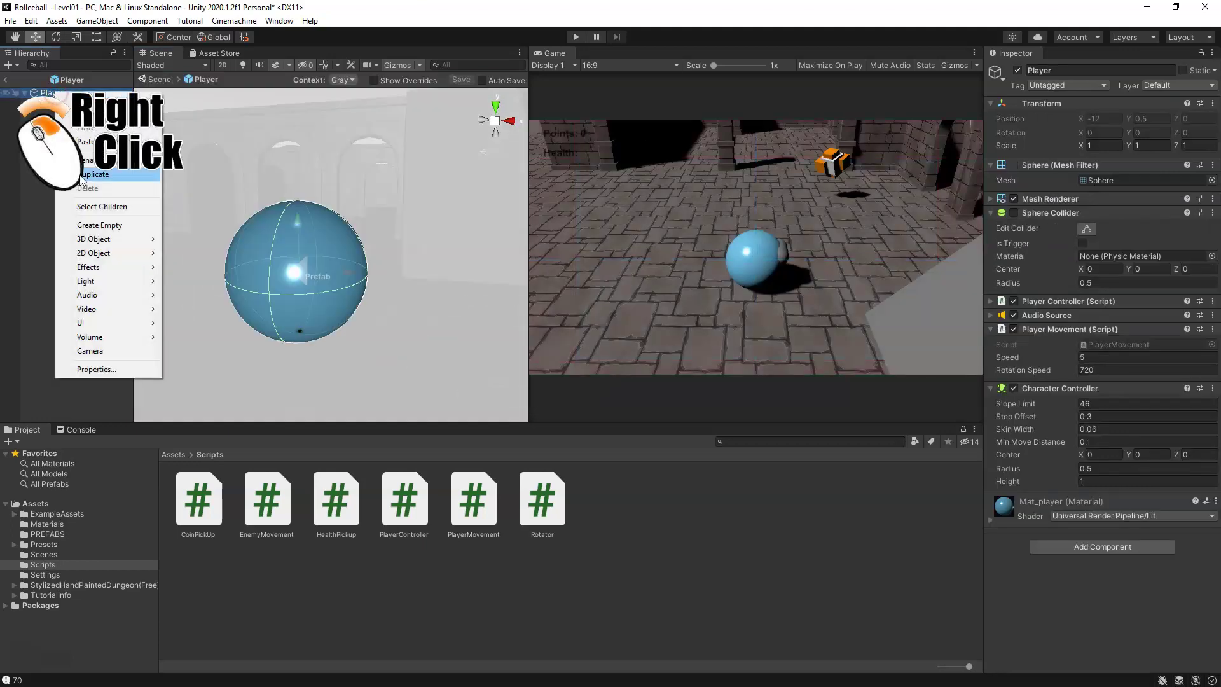
click(109, 229)
- Rename the empty child object as CameraFocus, then return to the level scene and save the Player prefab's changes
click(1082, 70)
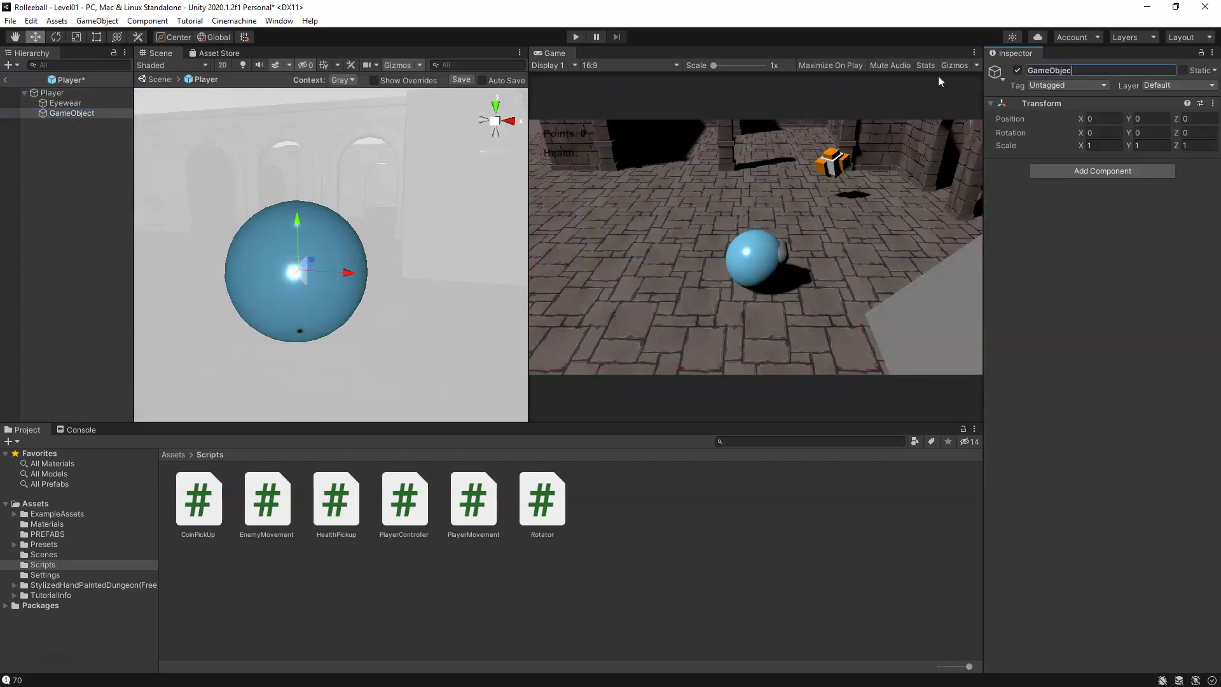
key(BackSpace)
key(BackSpace)
key(BackSpace)
key(BackSpace)
key(BackSpace)
key(BackSpace)
key(BackSpace)
key(BackSpace)
key(BackSpace)
key(BackSpace)
text(Camera)
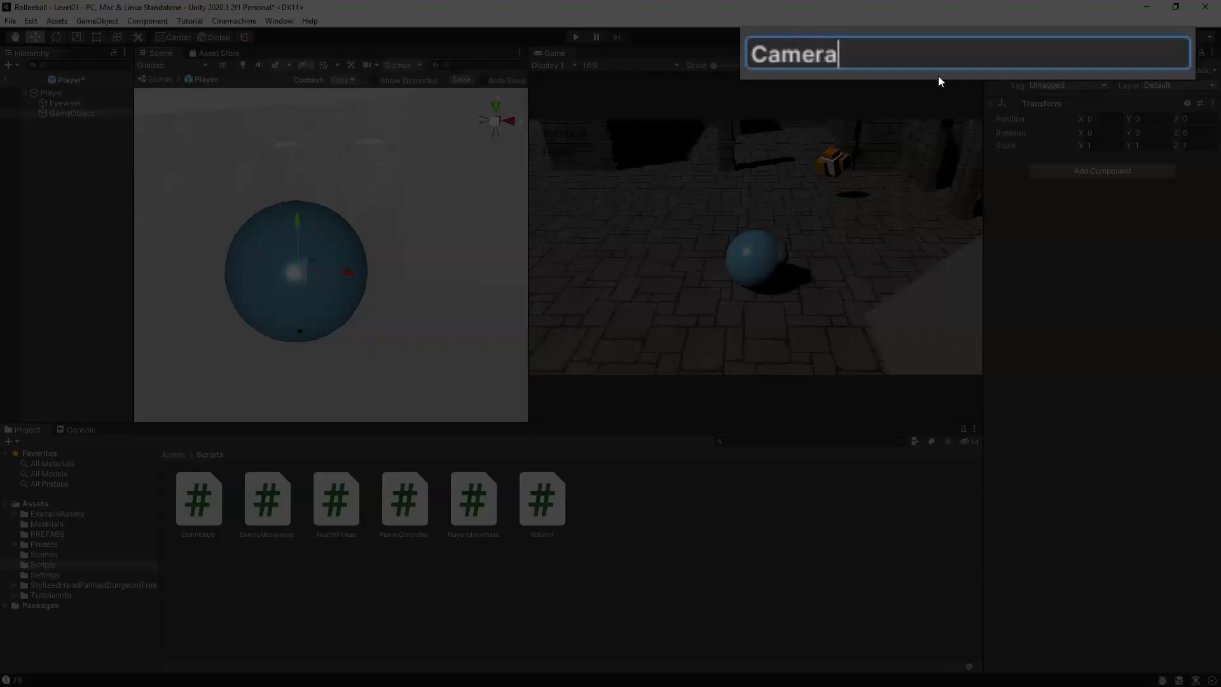
text(Focus)
click(6, 79)
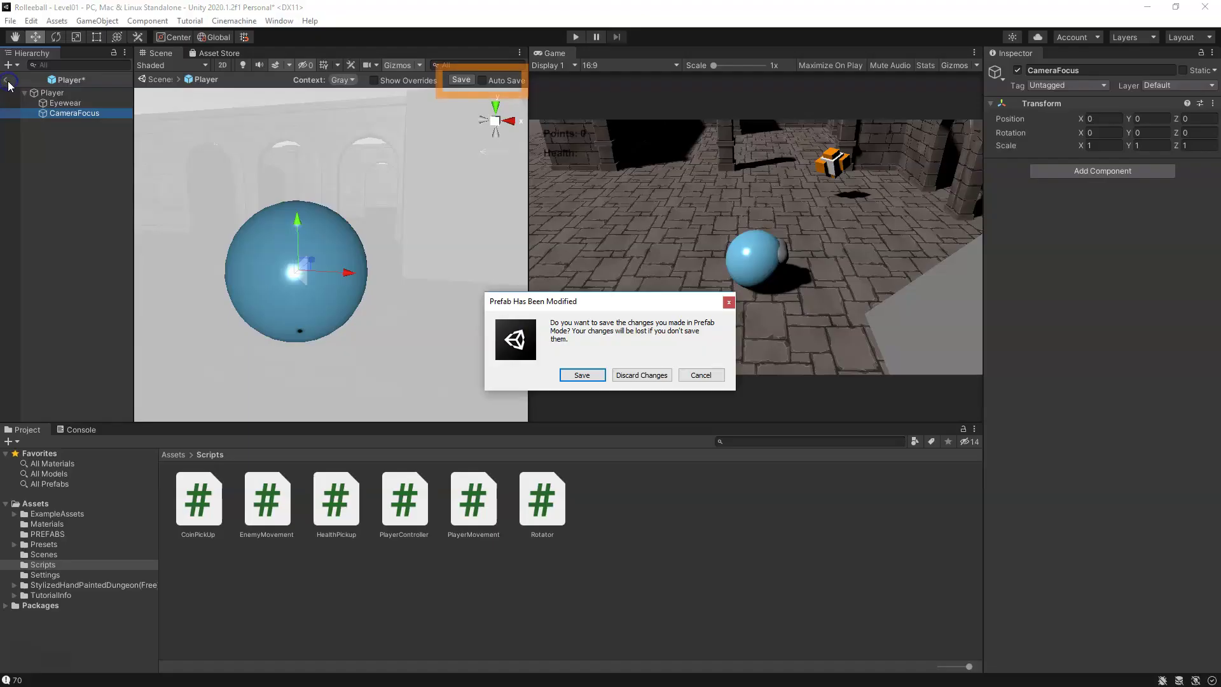
click(582, 375)
- Assign CameraFocus as both the Follow and the Look At target of CM FreeLook1, replacing Player
scroll(315, 229, down, 2)
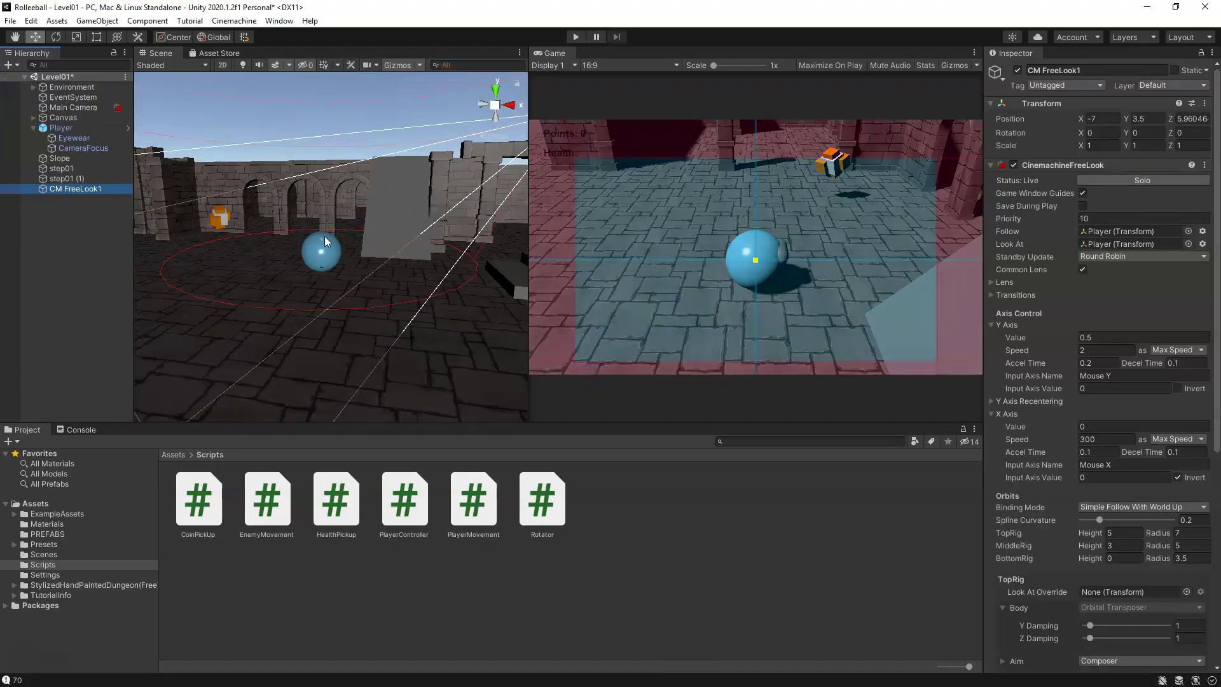
scroll(325, 240, down, 2)
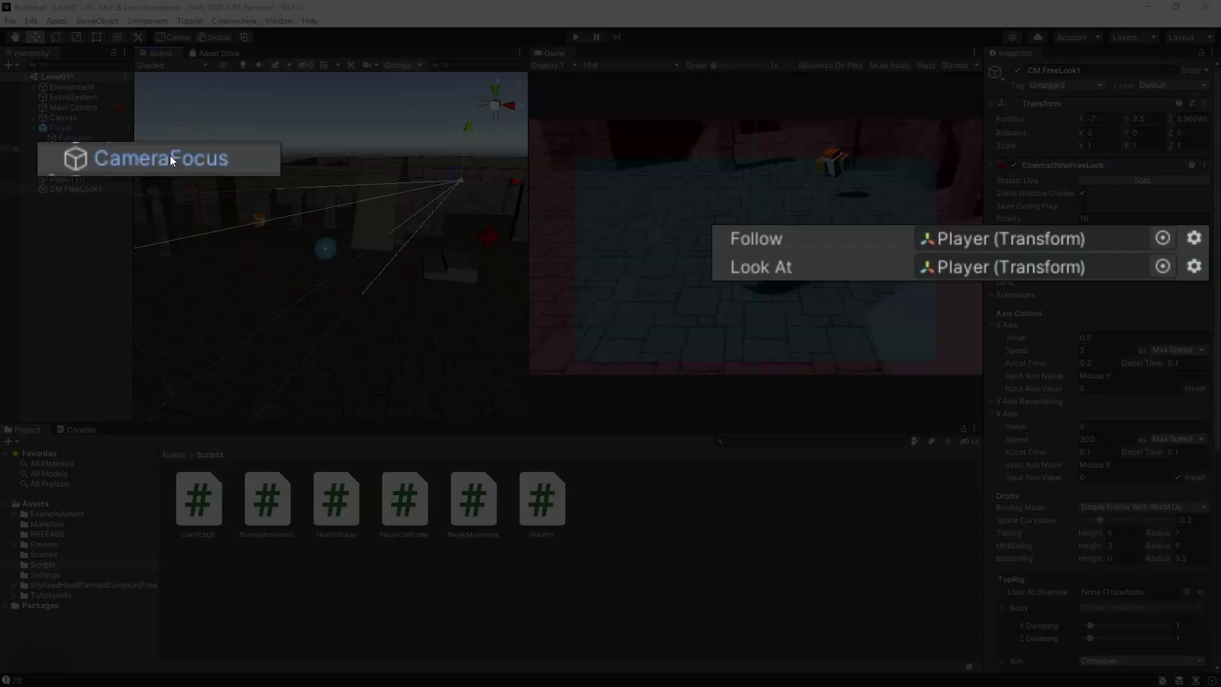
drag(87, 148, 1128, 232)
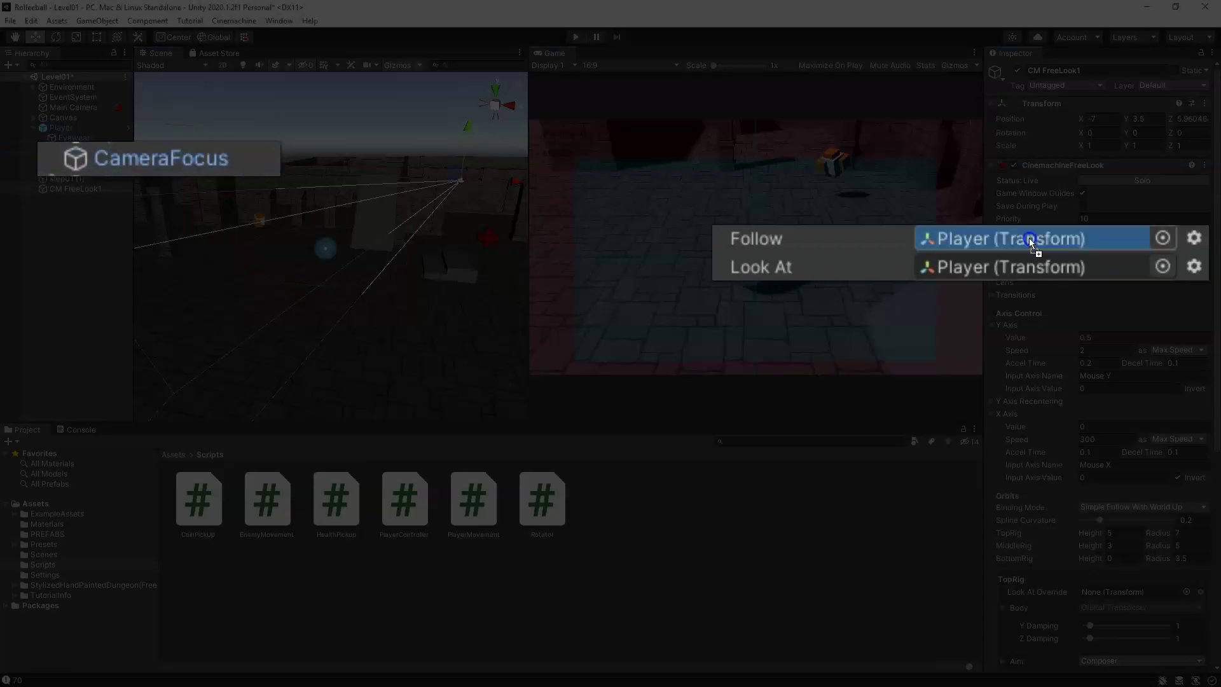
drag(1032, 245, 986, 275)
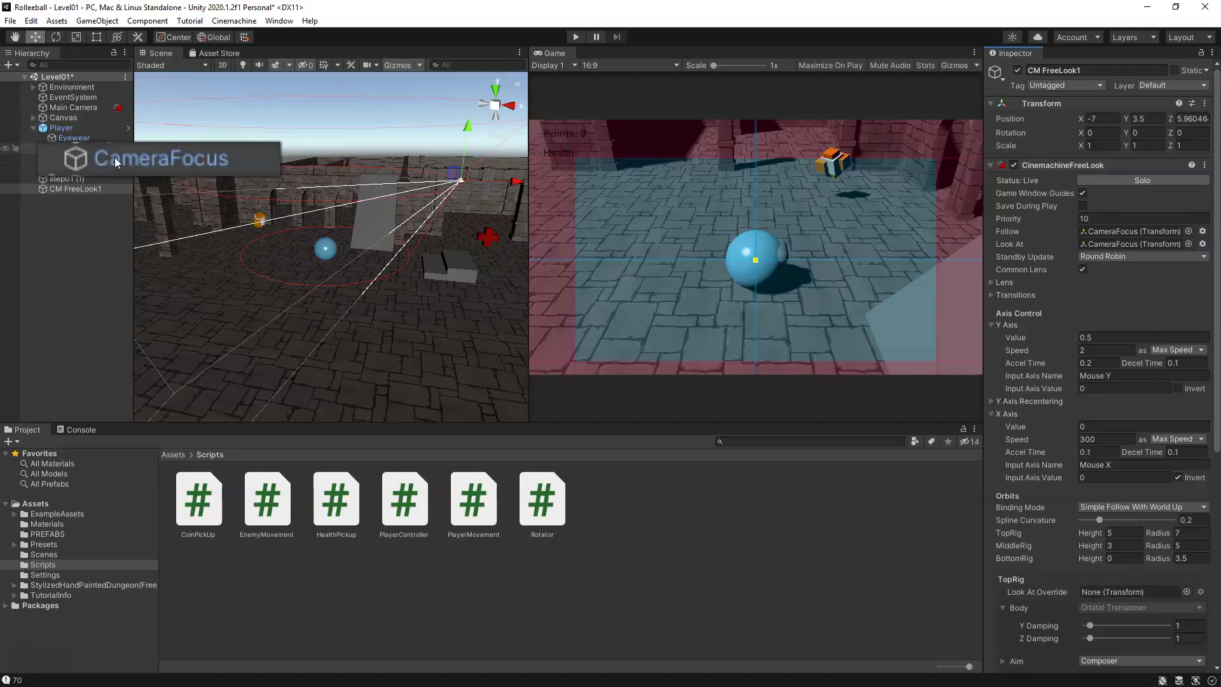
- Try moving the CameraFocus object in the scene, and undo the move
click(116, 163)
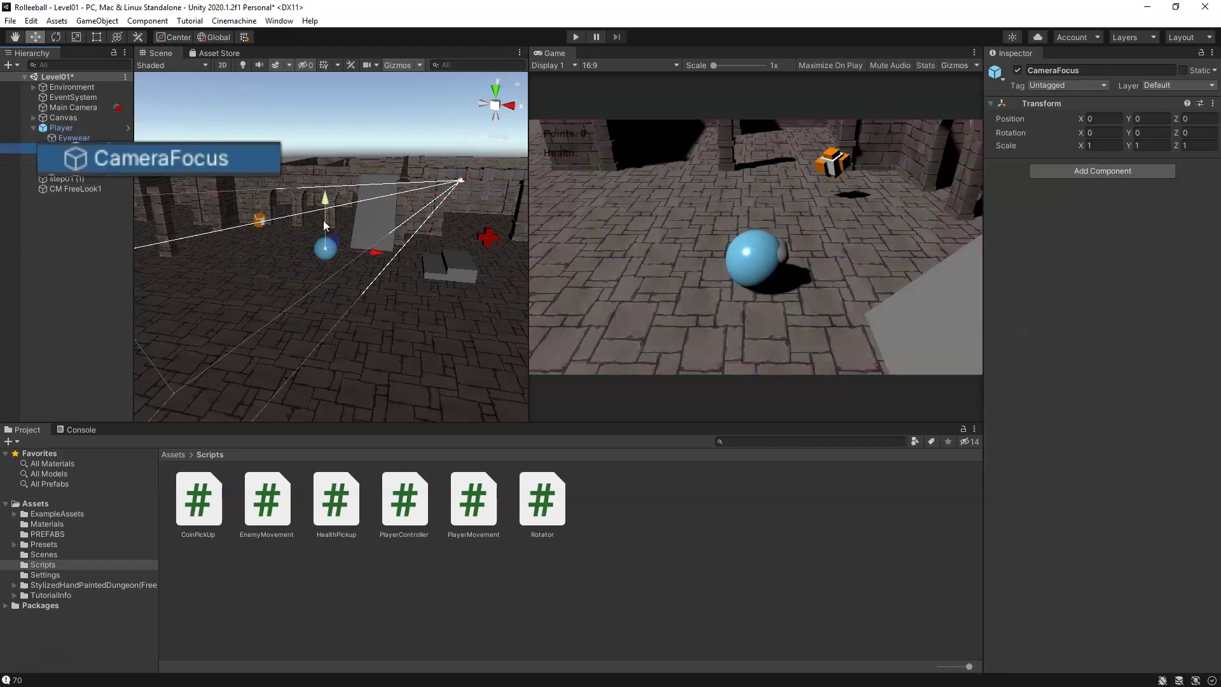
drag(324, 225, 335, 223)
key(ctrl+z)
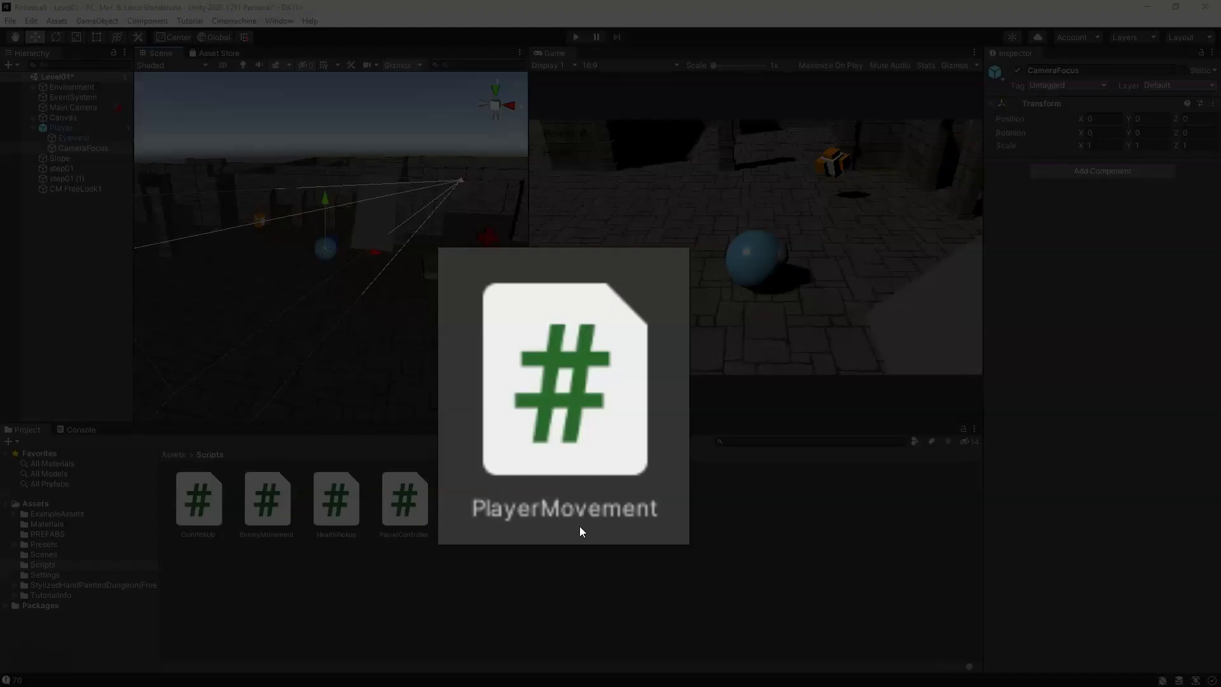
- Open the PlayerMovement script and declare a [SerializeField] Transform field named cameraTransform below rotationSpeed
double_click(472, 516)
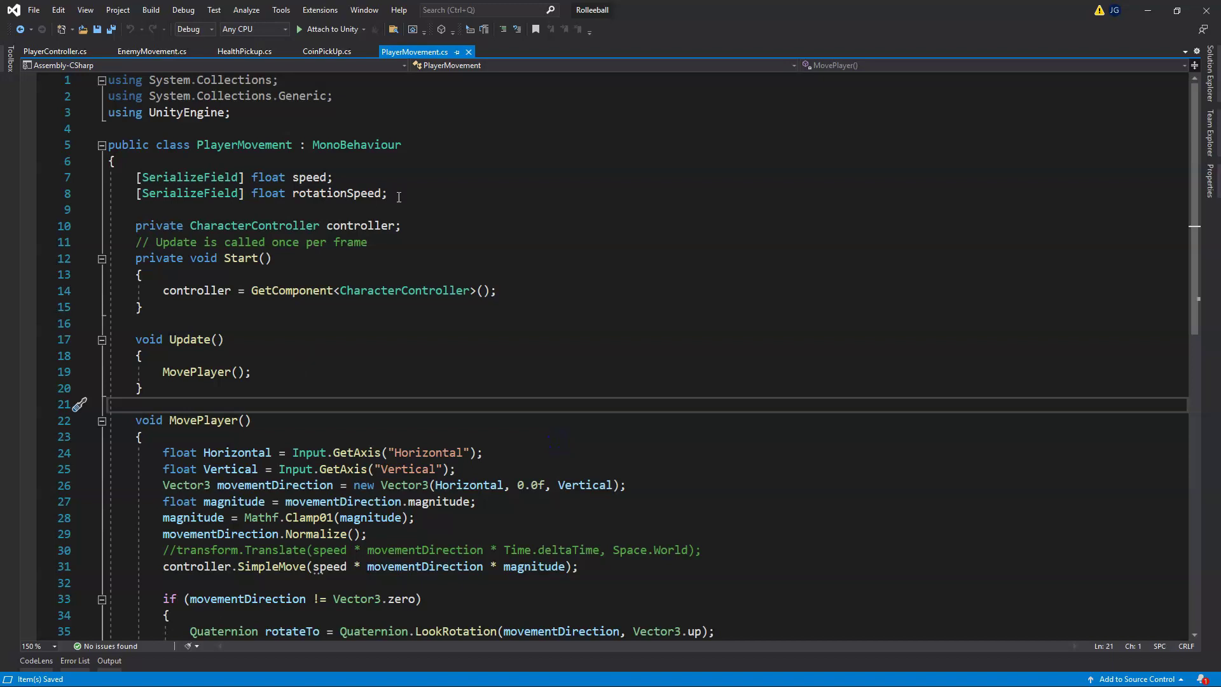
key(alt+Tab)
drag(245, 194, 135, 194)
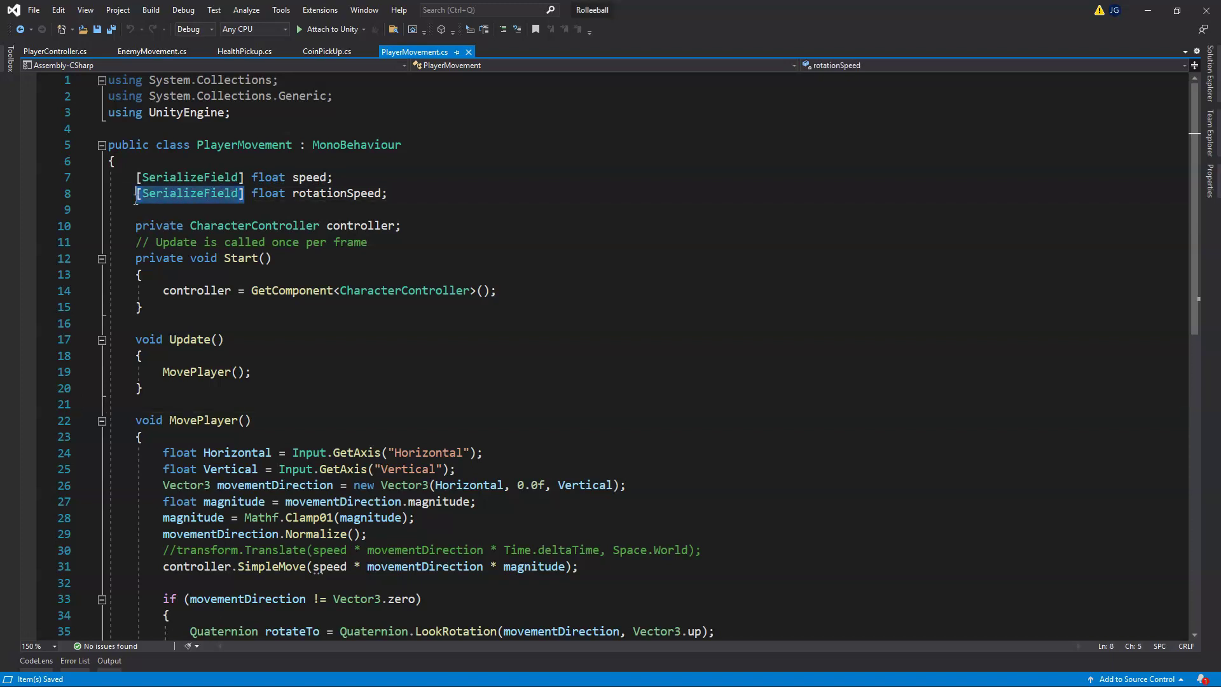
key(ctrl+c)
click(404, 198)
key(Return)
key(Return)
key(ctrl+v)
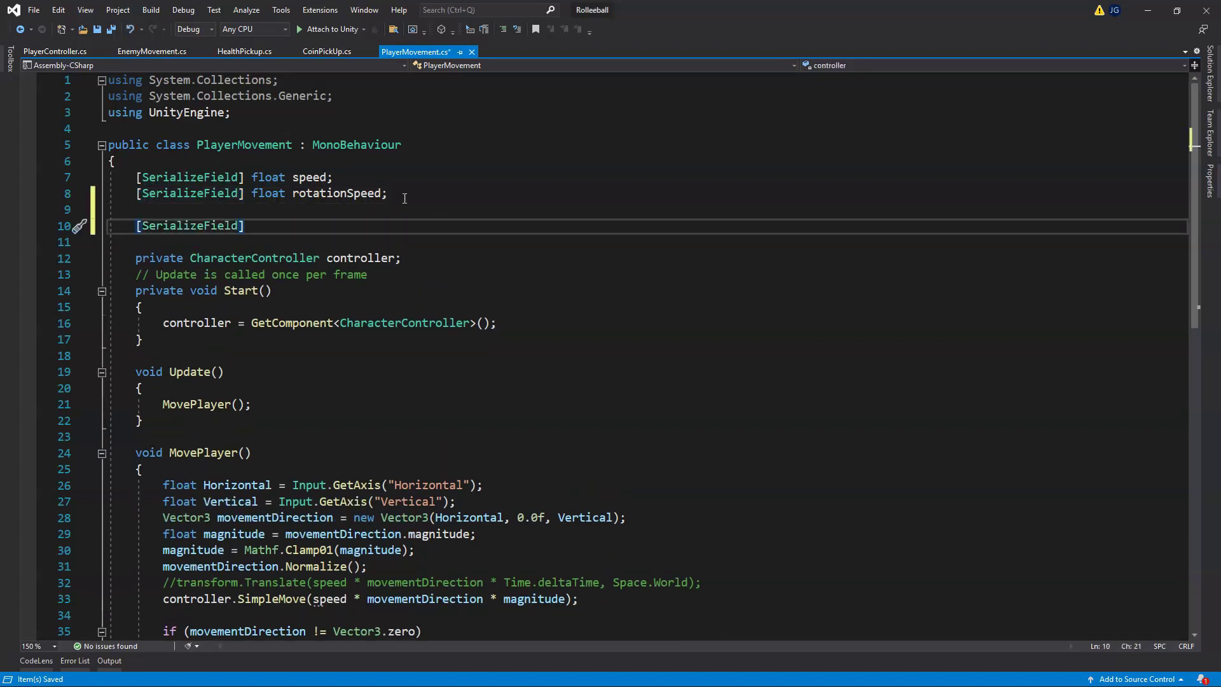
text(Transform)
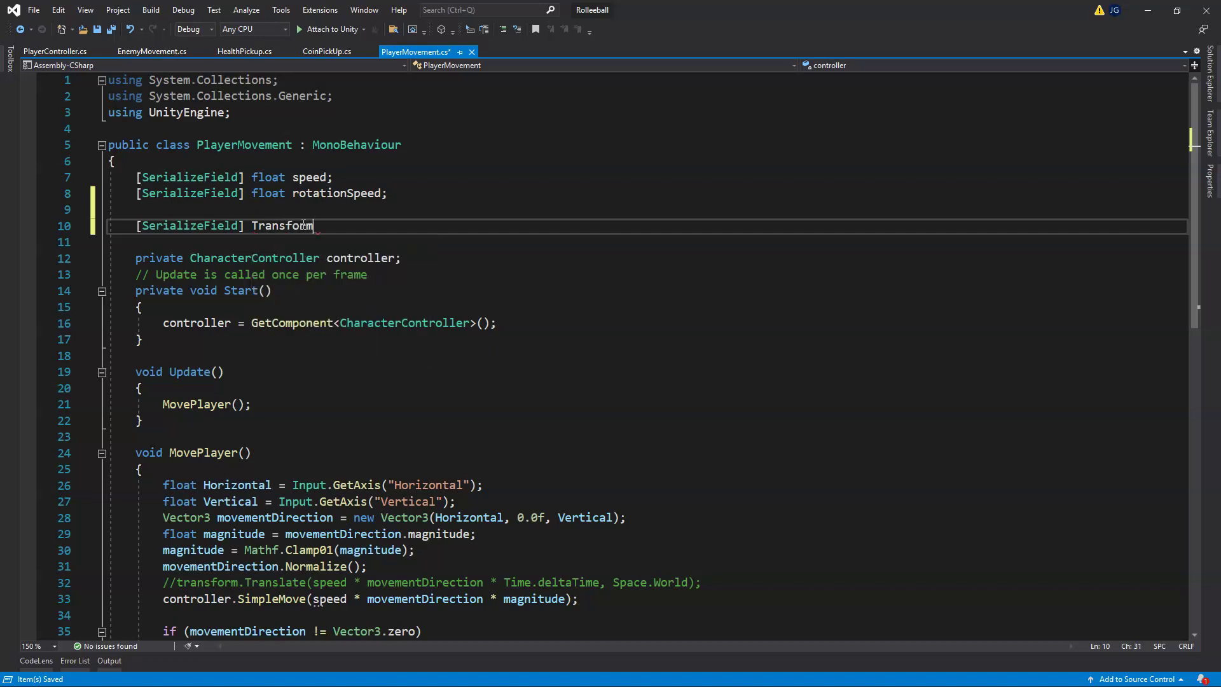
text(came)
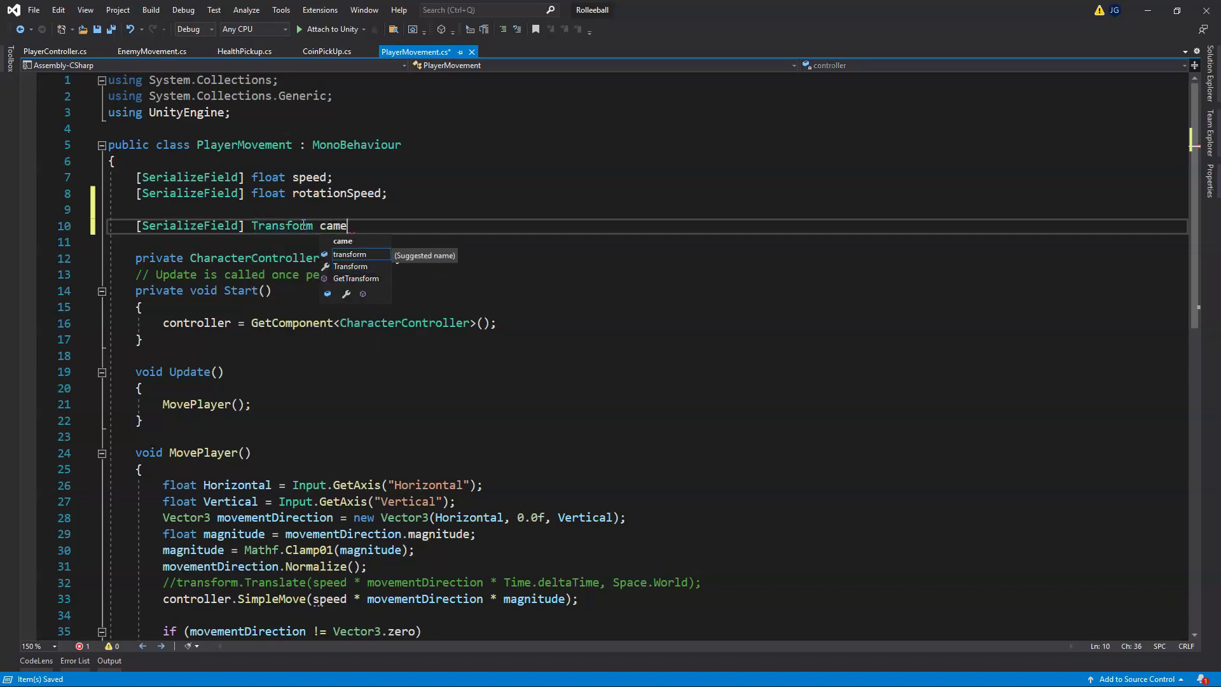
text(raTransform;)
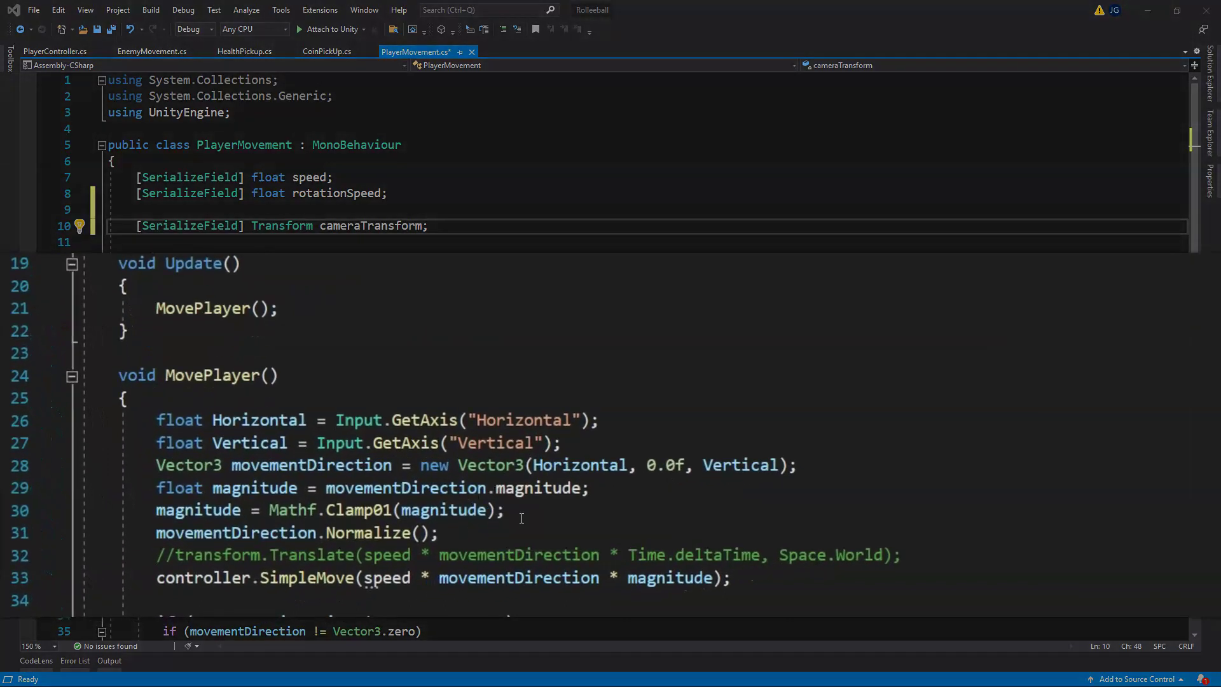
- In MovePlayer, insert a line below the magnitude clamp that assigns a Quaternion.AngleAxis() call to movementDirection
click(522, 518)
key(Return)
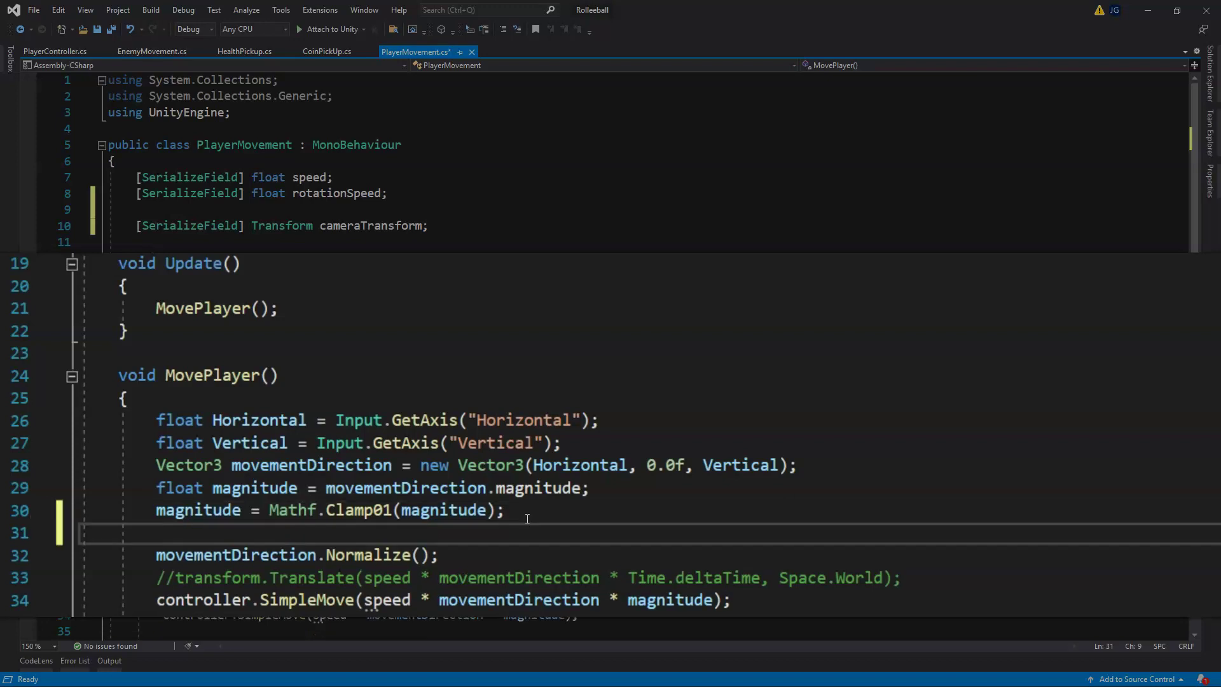
text(moveme)
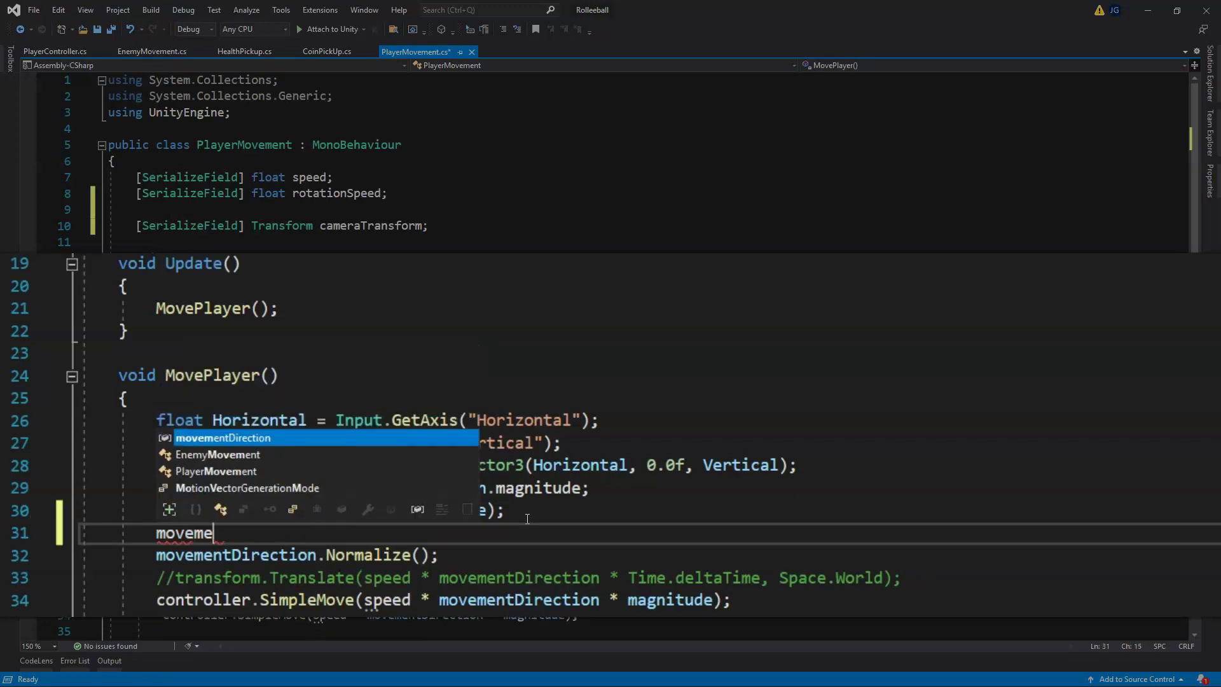
text(nt)
key(Tab)
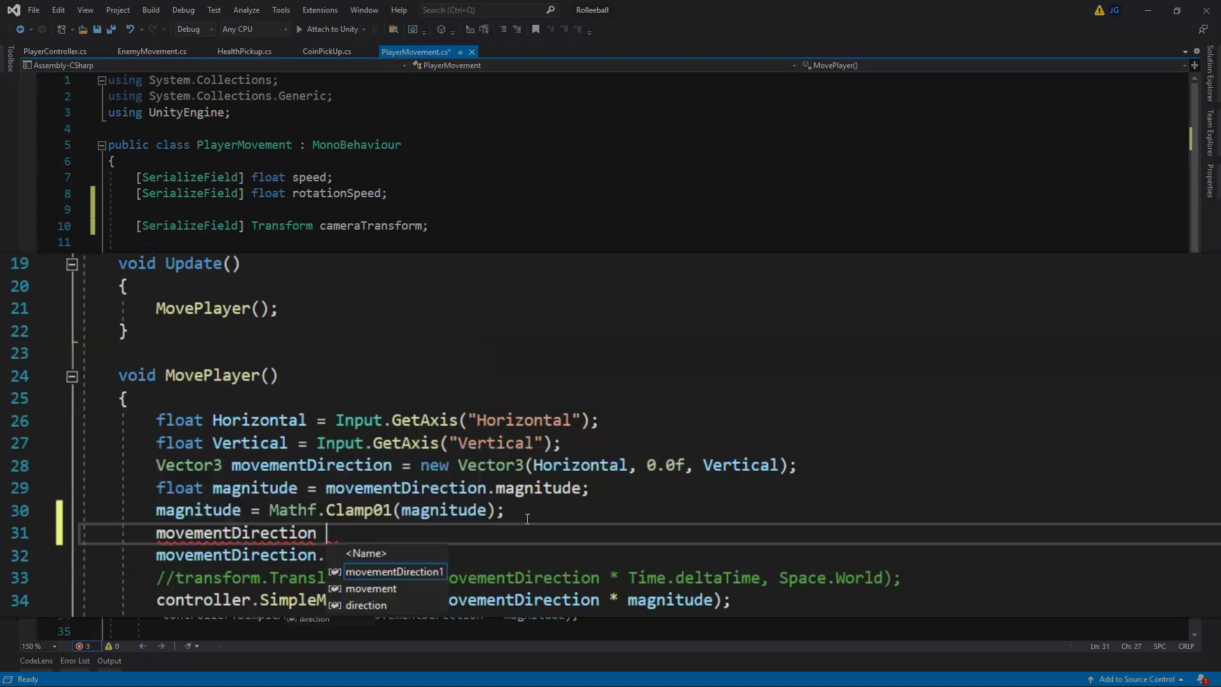
text(= )
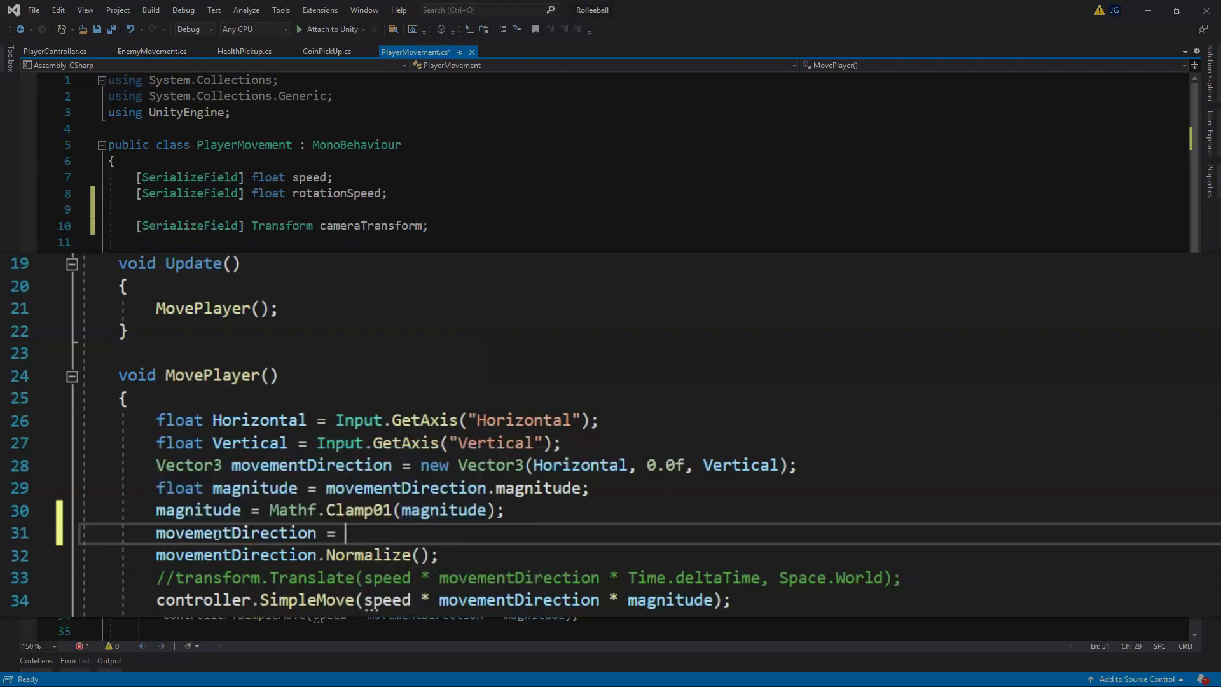
text(Qua)
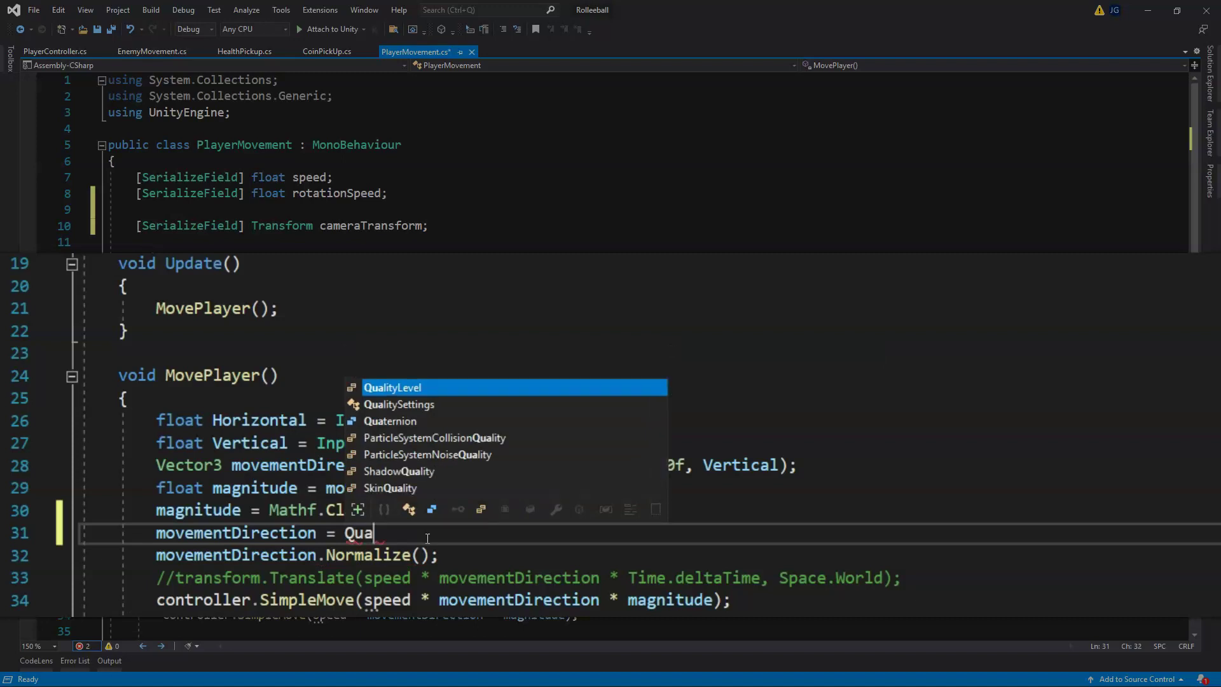
text(ter)
key(Tab)
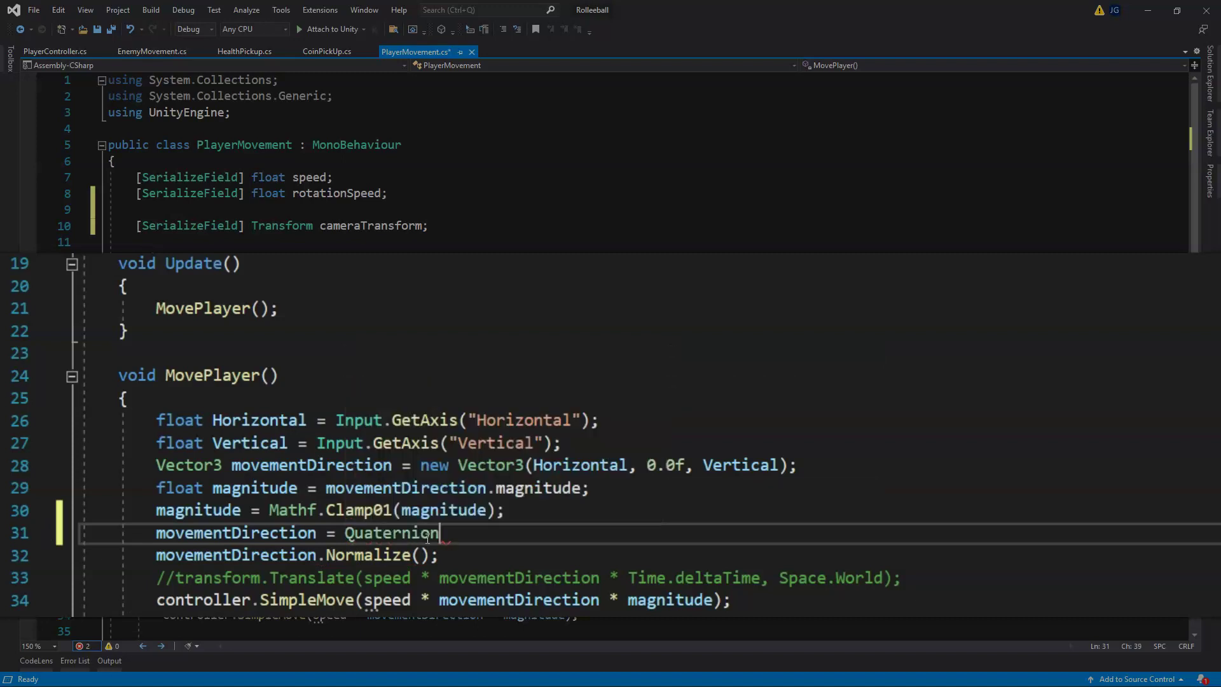
text(.An)
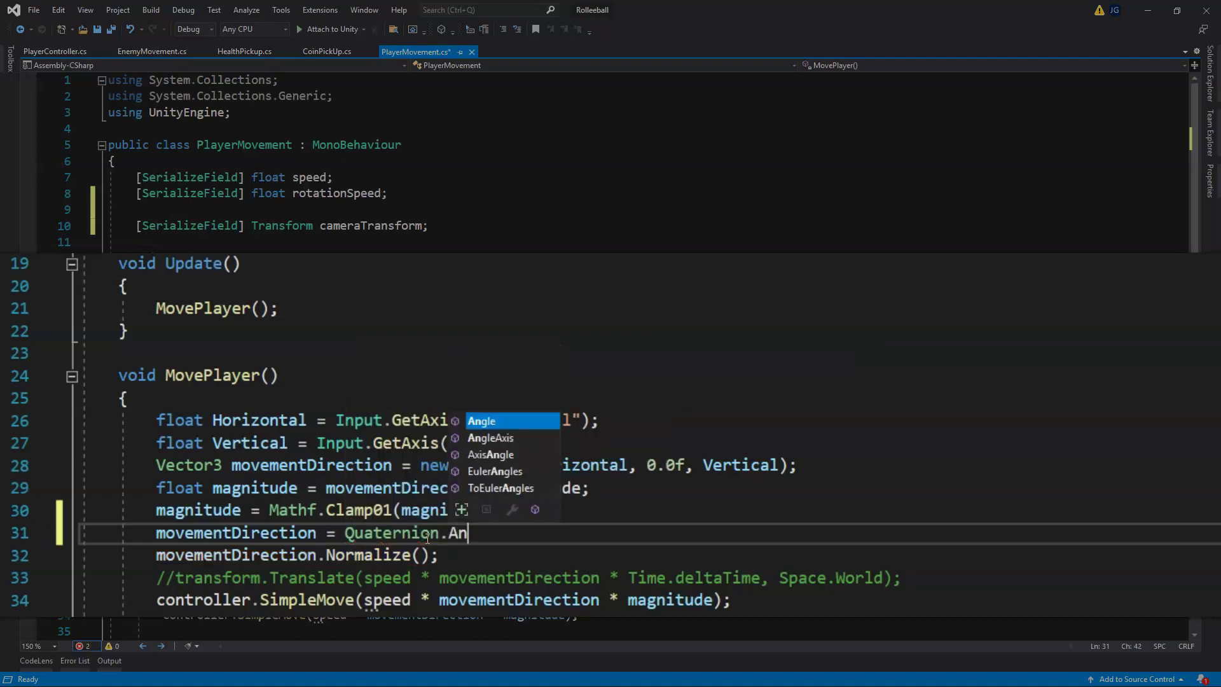
text(g)
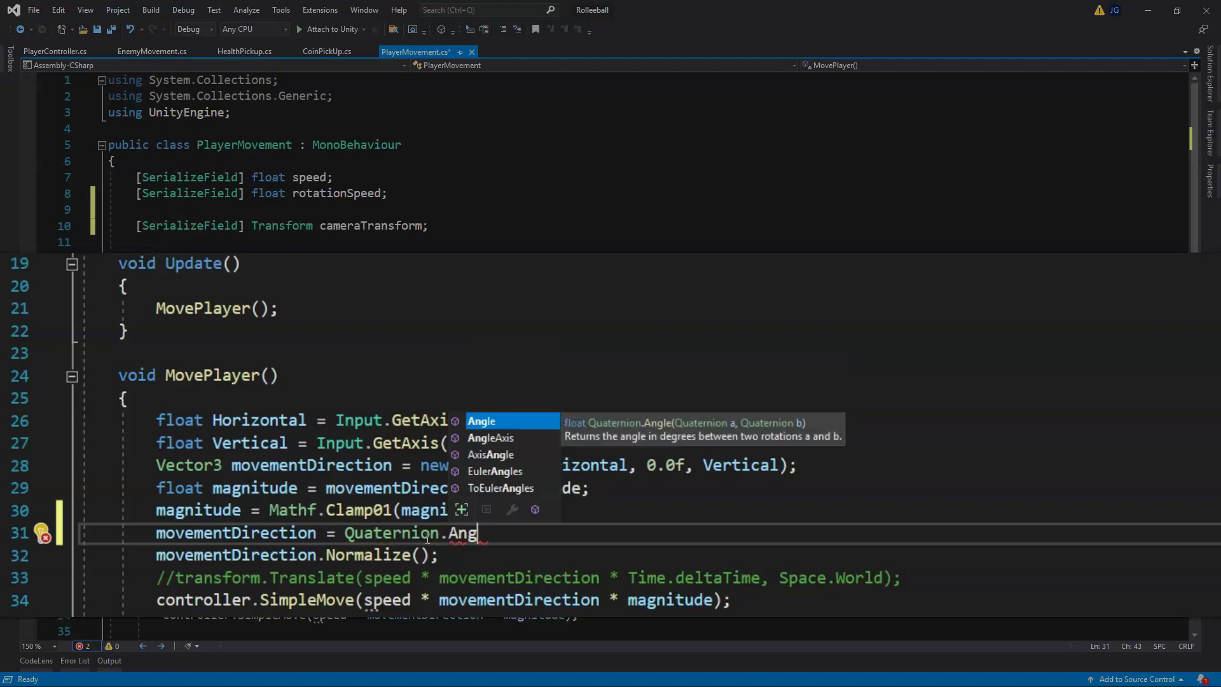
key(Down)
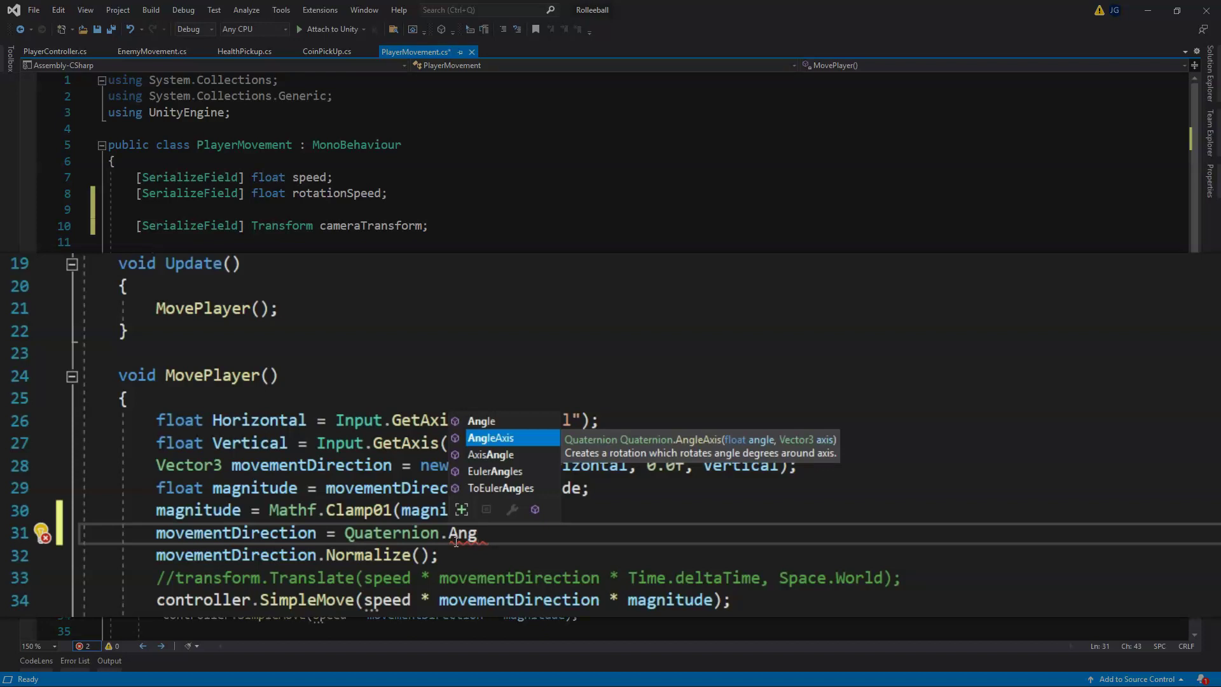
key(Tab)
text(()
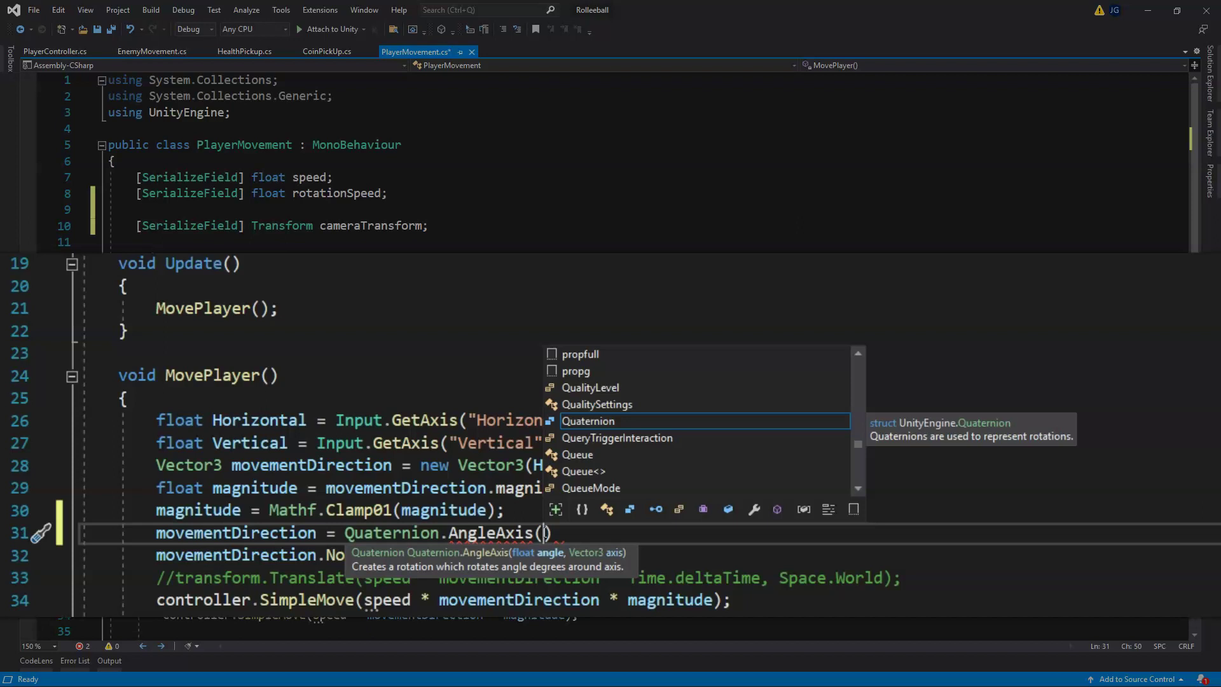
- Complete the AngleAxis call with cameraTransform.rotation.eulerAngles.y and Vector3.up, multiply it by movementDirection, and save the script
text(camer)
text(aTransform.rotation)
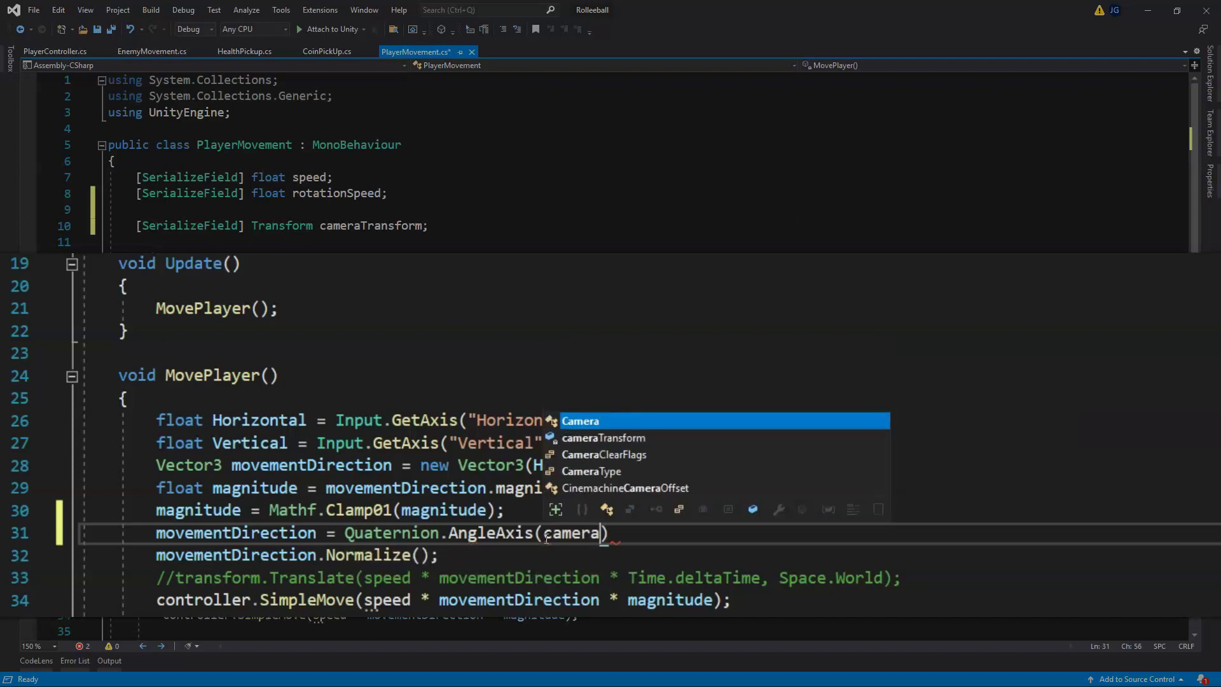
text(.eulerAngles.y,)
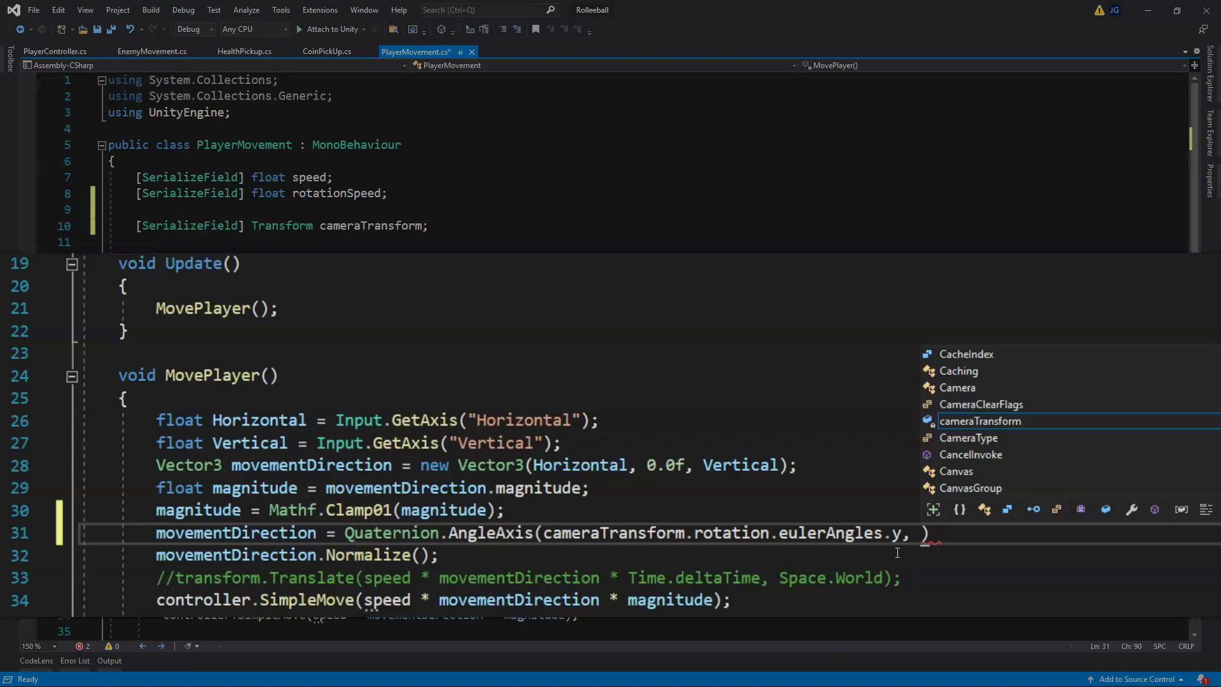
text( Vector)
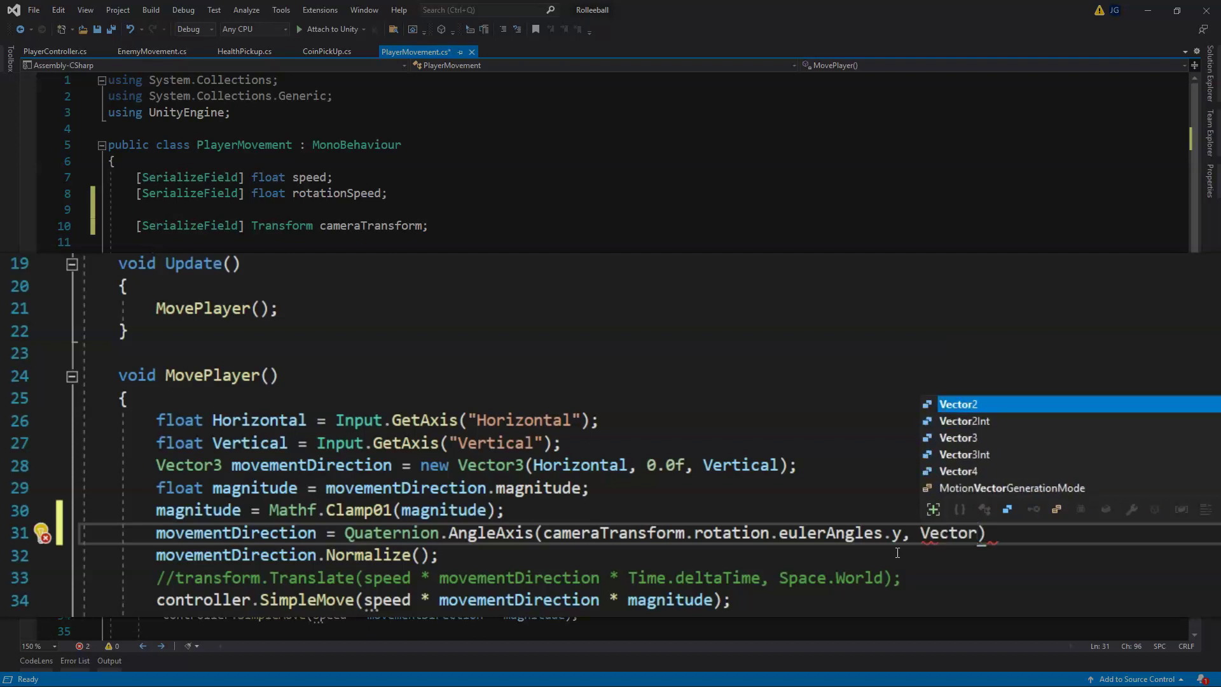
text(3.up) )
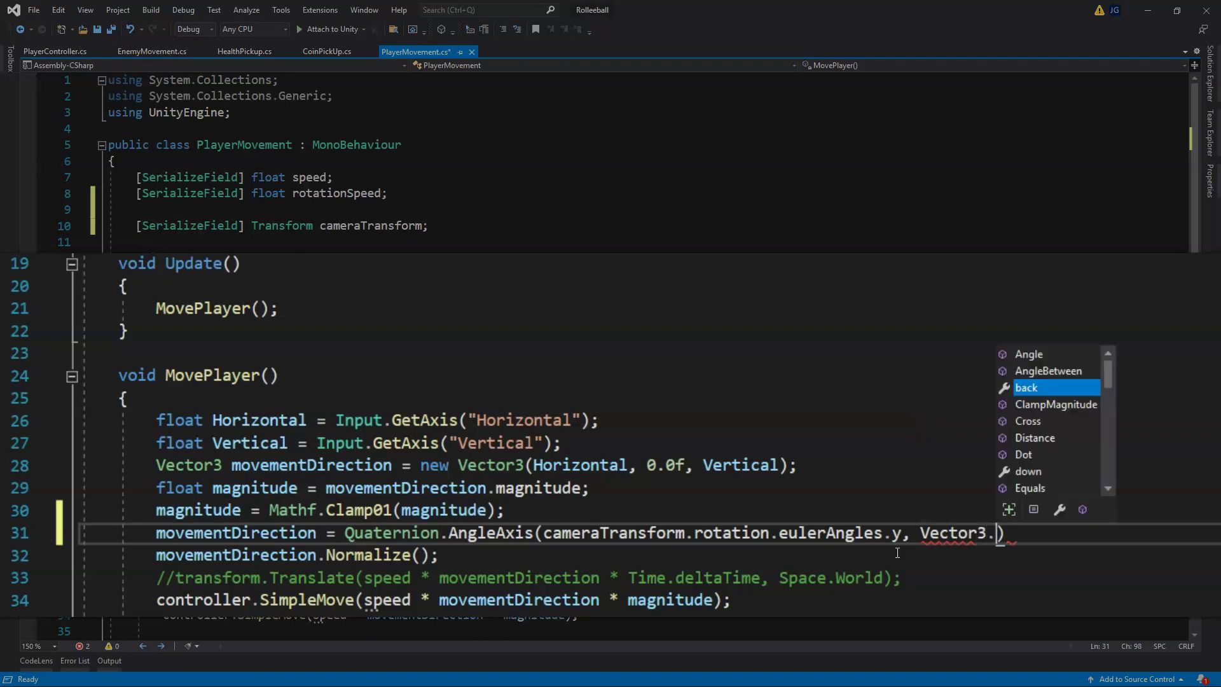
text(* )
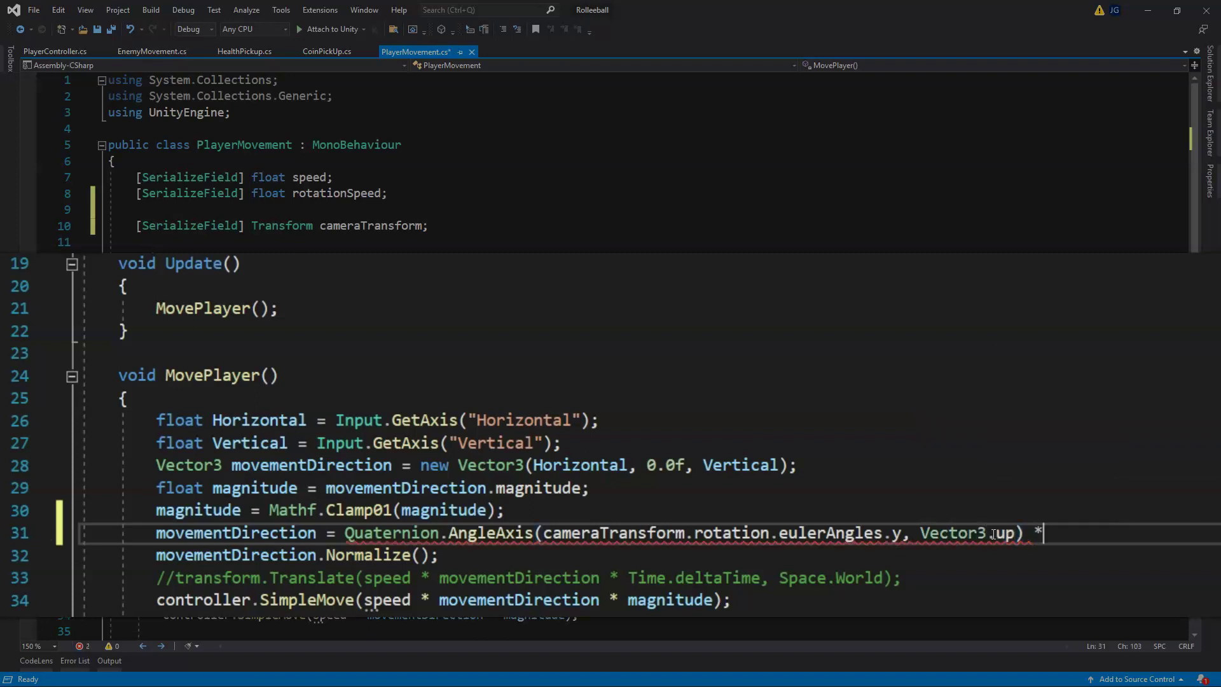
text(movementDirection;)
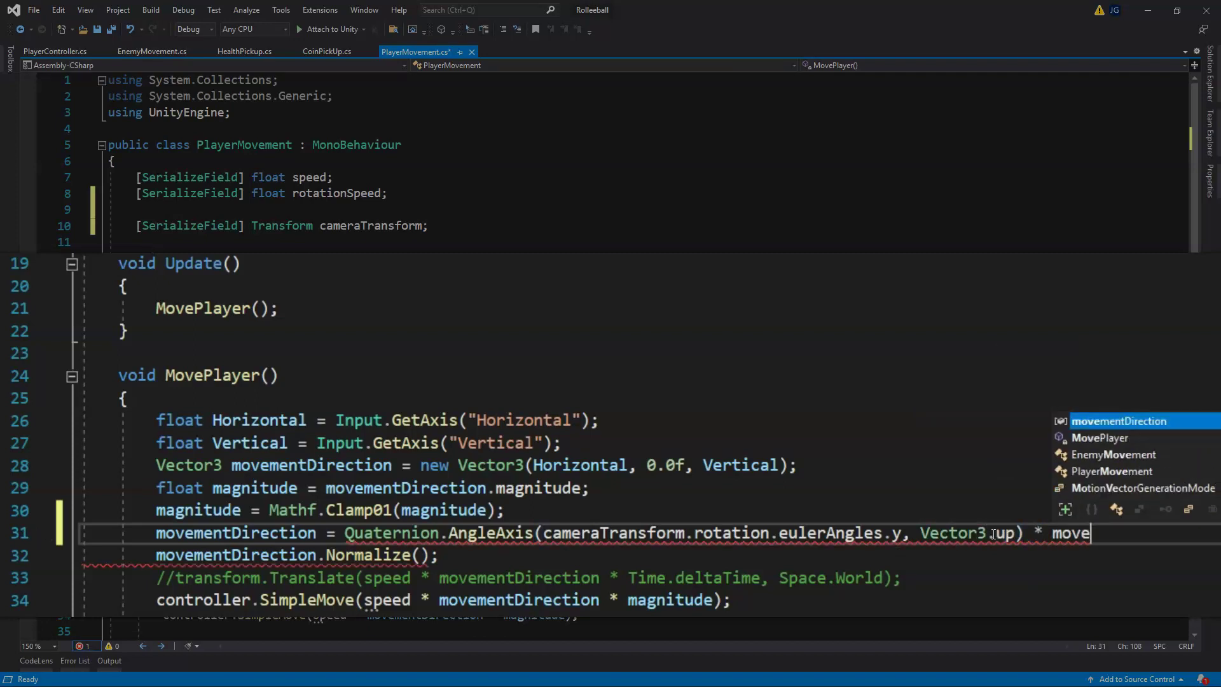
key(Up)
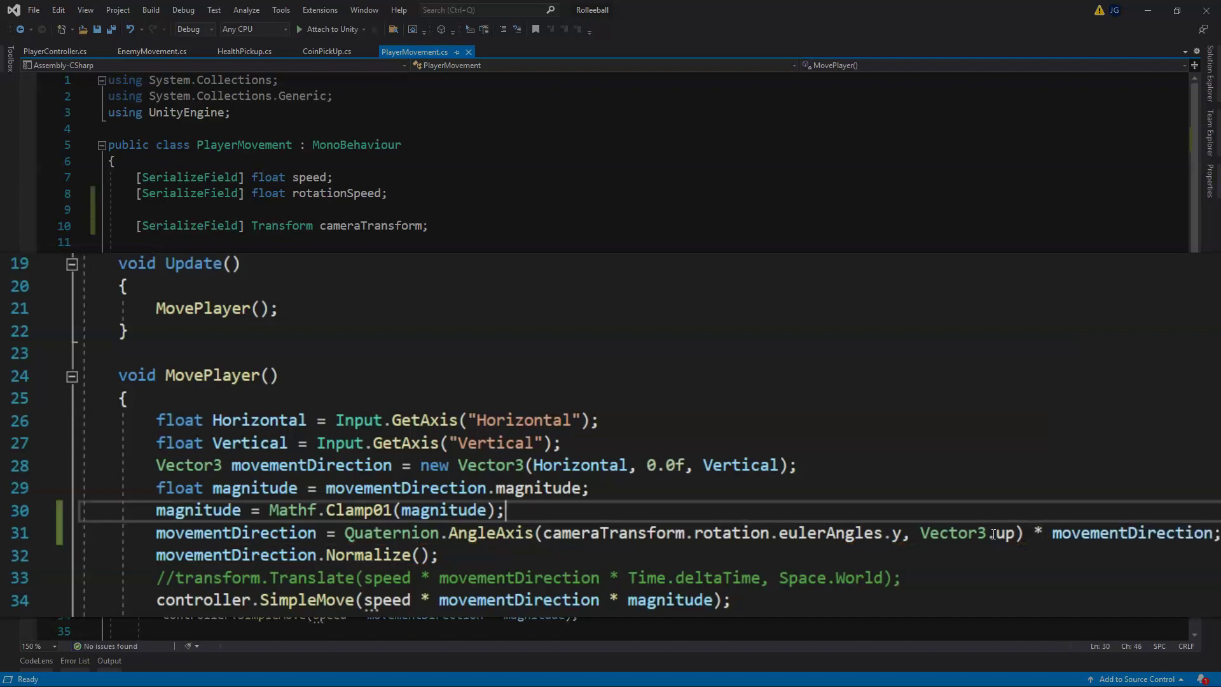
key(ctrl+s)
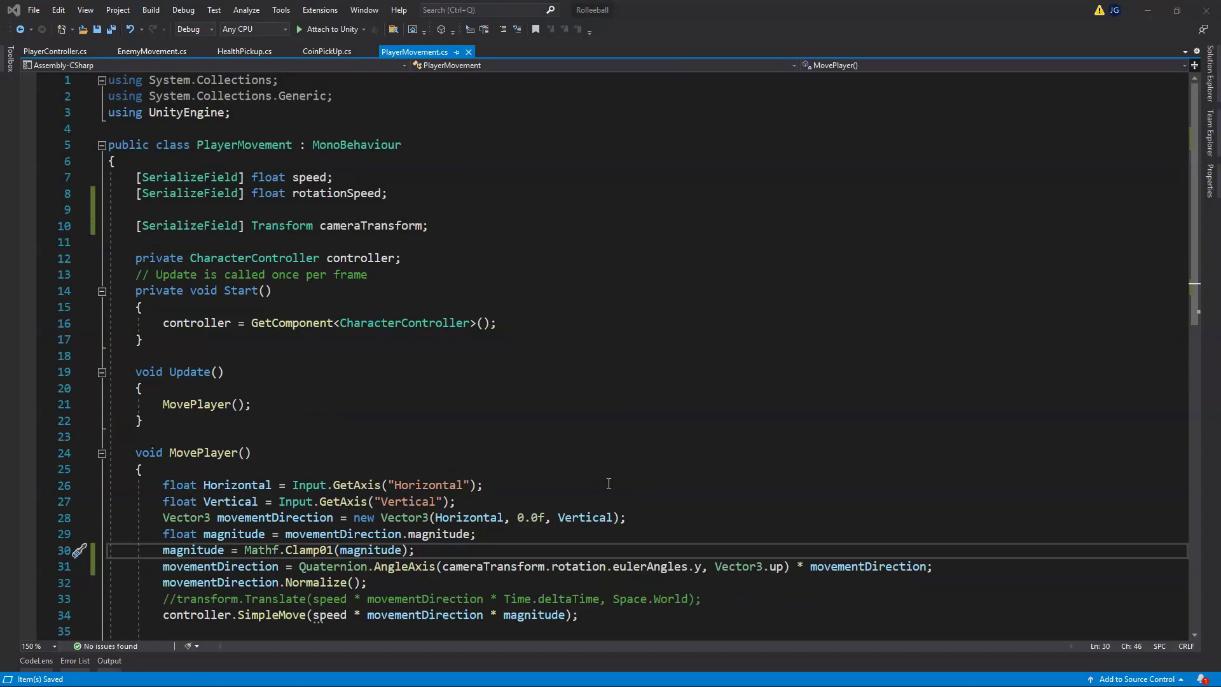
- Add a private void OnApplicationFocus(bool focus) method after MovePlayer
scroll(609, 483, down, 11)
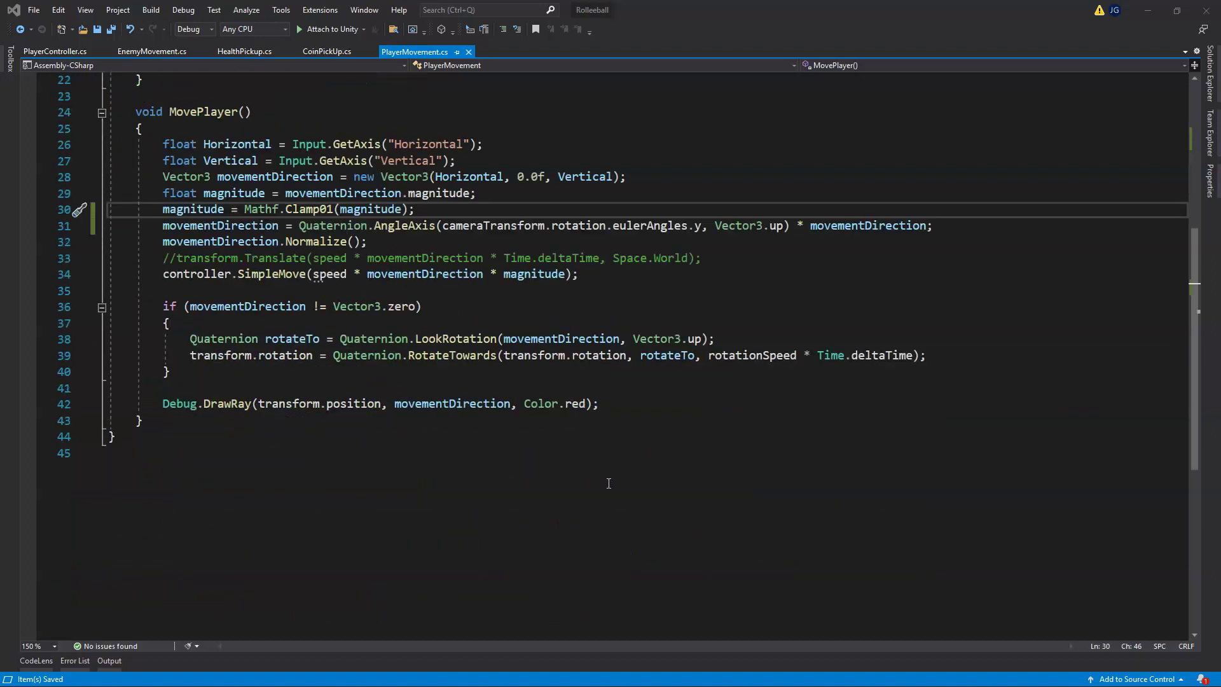
scroll(608, 483, up, 3)
key(Down)
key(Down)
key(Down)
key(Down)
key(Down)
key(Down)
key(Down)
key(Down)
key(Down)
key(Down)
key(Down)
key(Down)
key(Down)
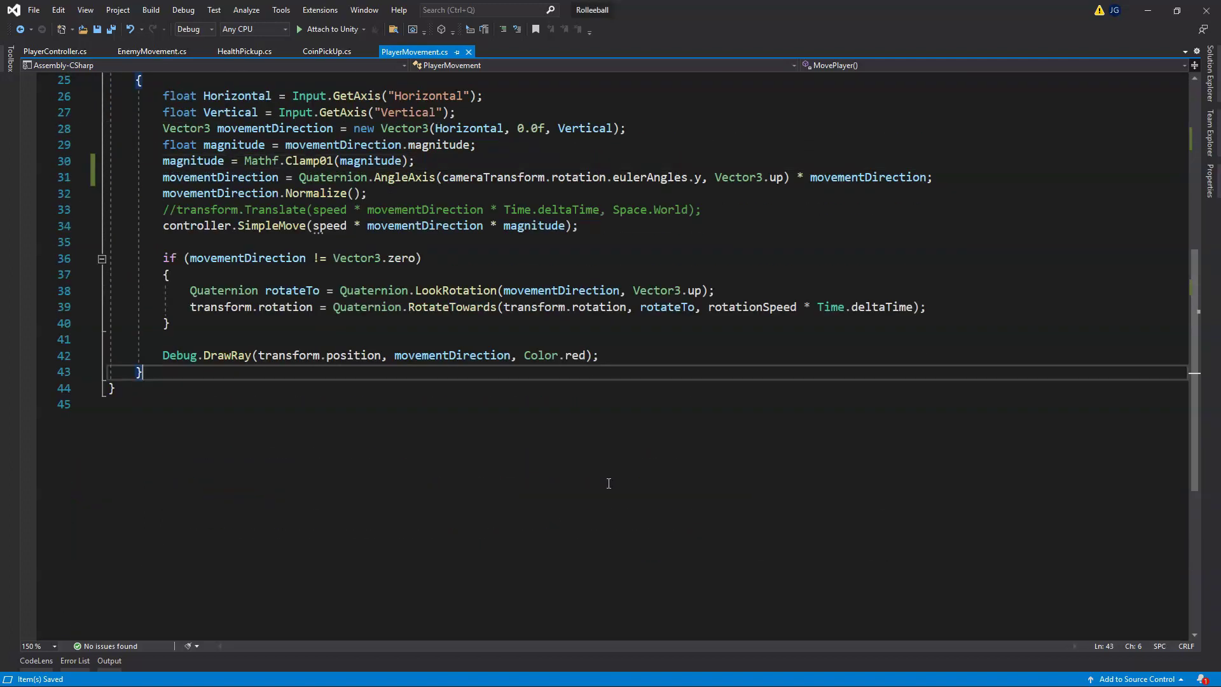
key(Return)
key(Return)
text(private )
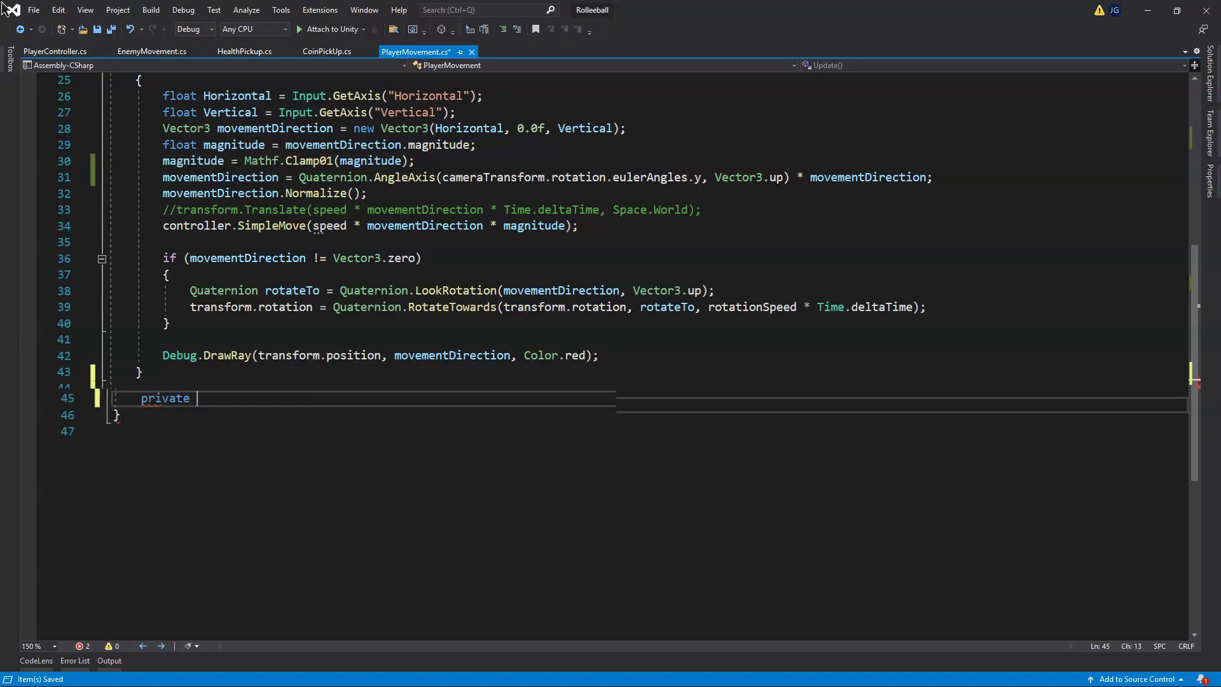
text(void OnAppl)
key(Tab)
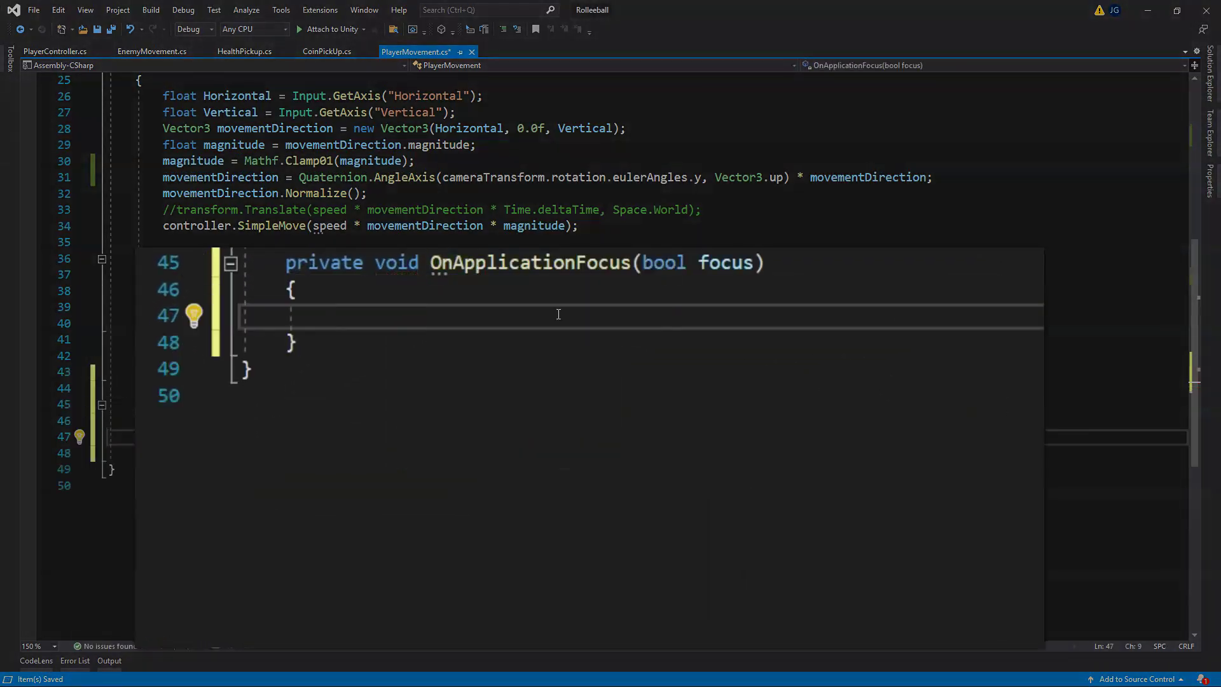
- Add an if (focus) statement with a braced block inside OnApplicationFocus
text(if)
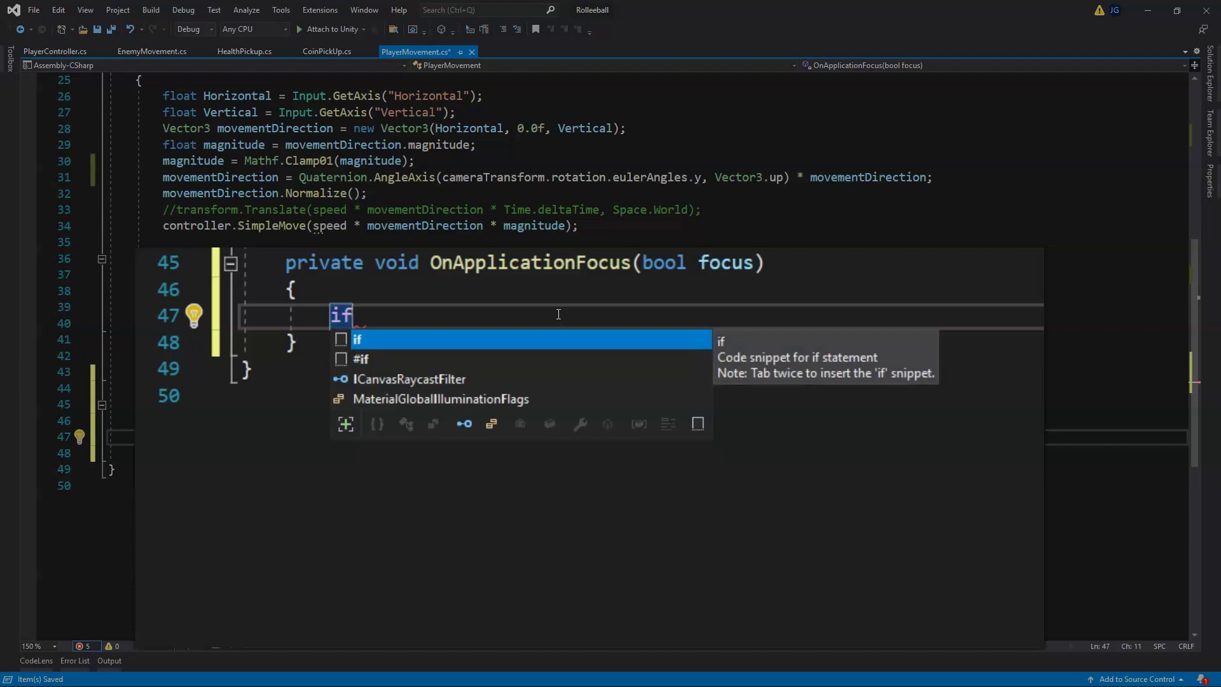
text( ()
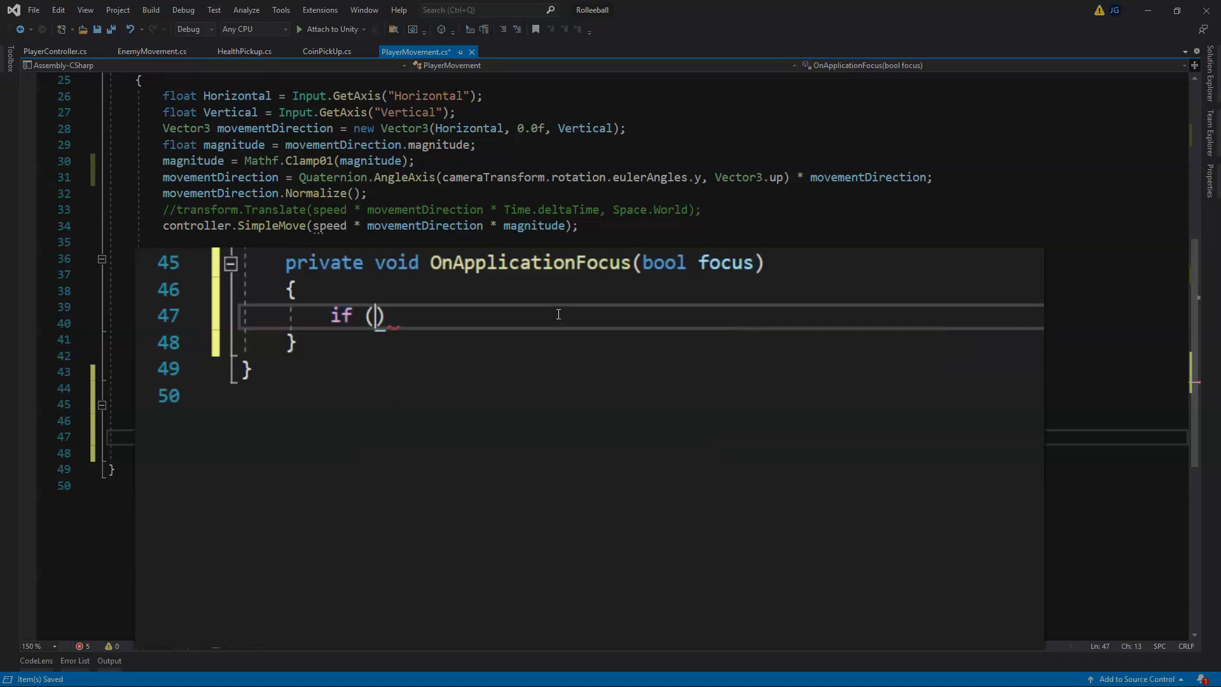
text( focus)
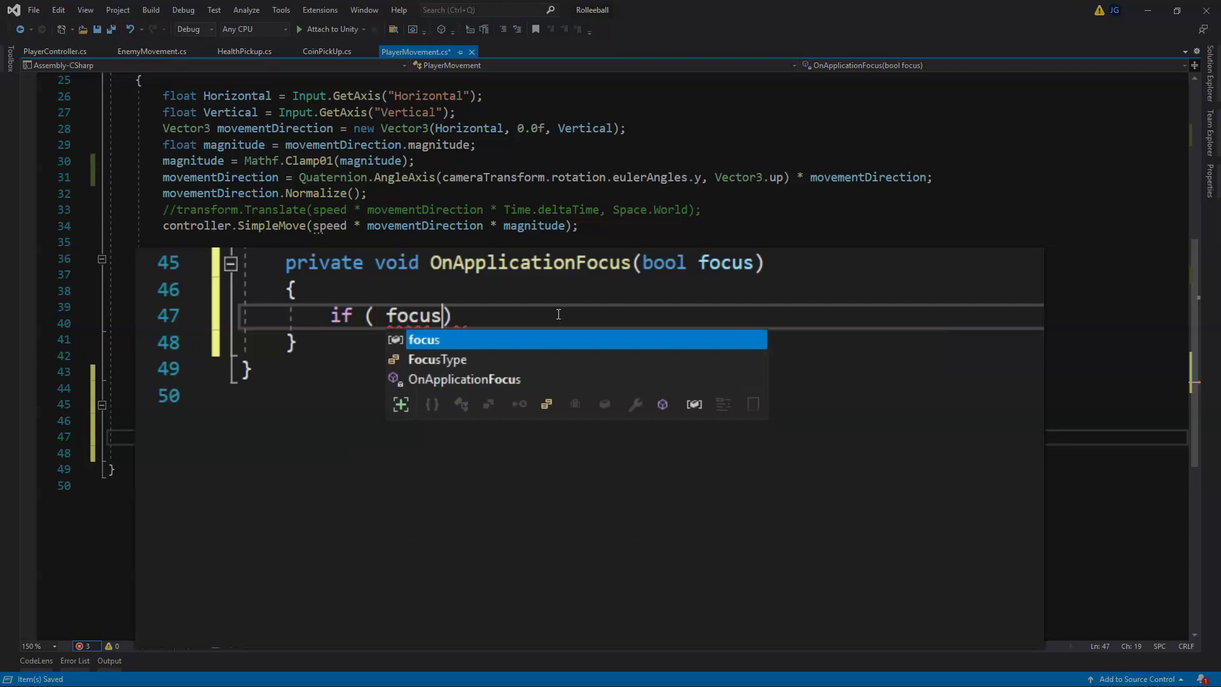
text())
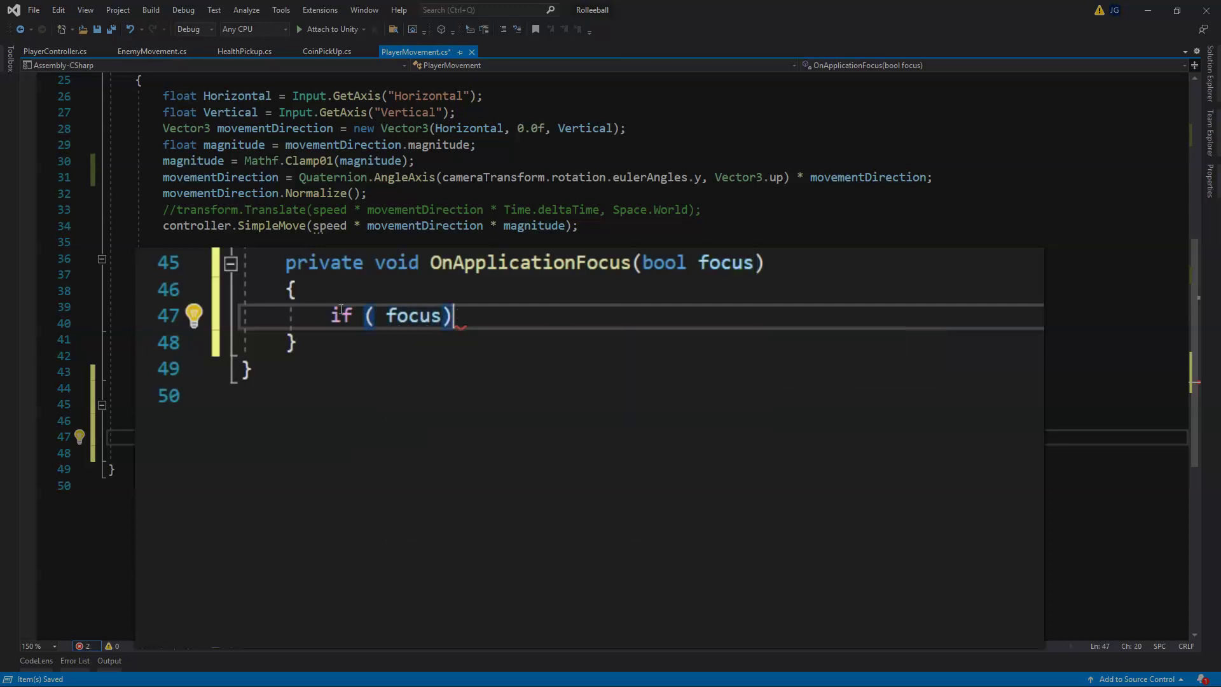
click(386, 316)
key(BackSpace)
key(End)
key(Return)
text({)
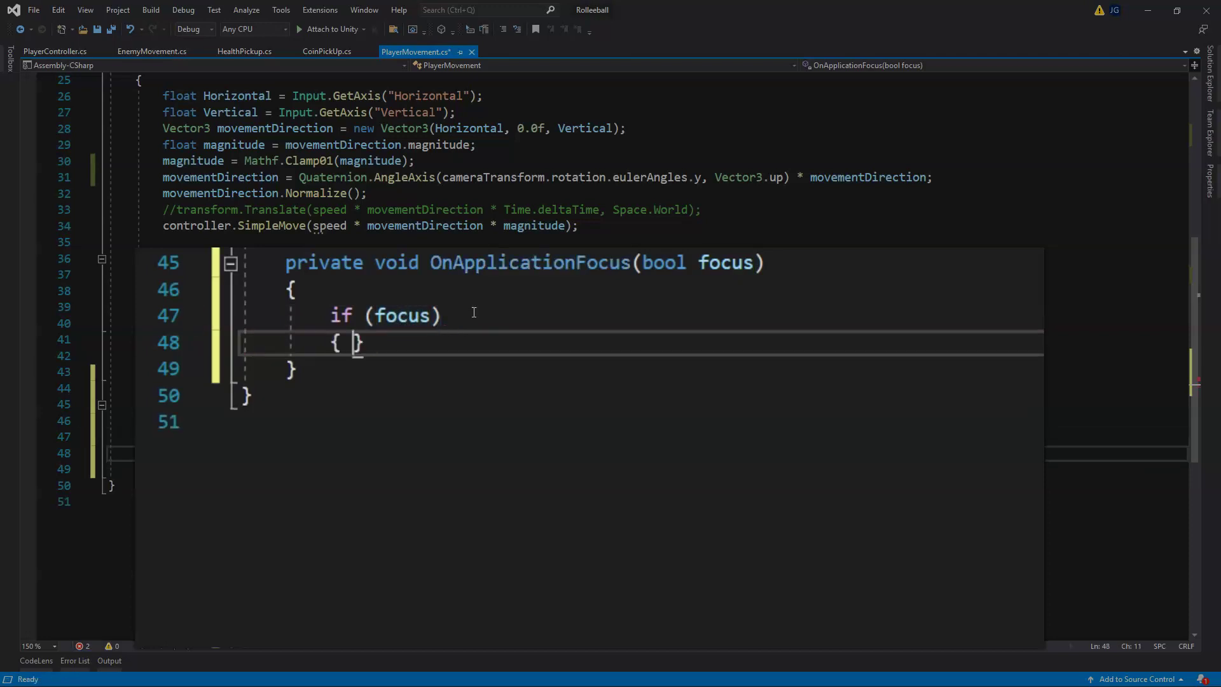
- Inside the if (focus) block, add the statement Cursor.lockState = CursorLockMode.Locked;
key(Return)
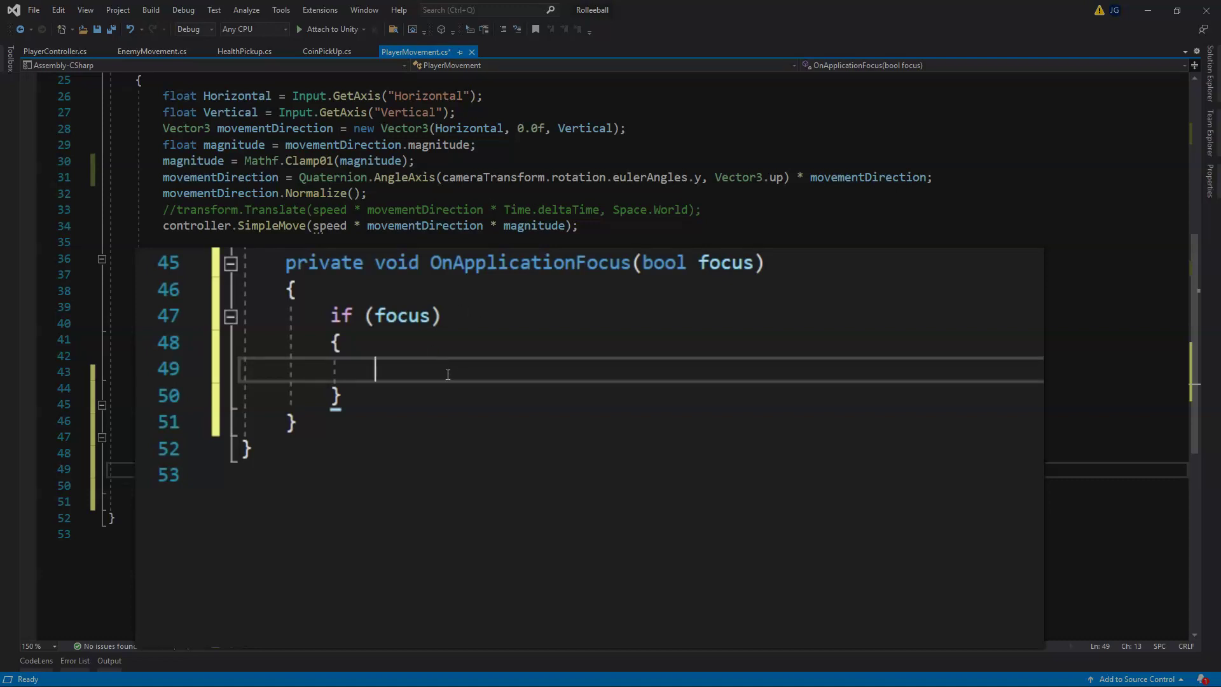
text(Cursor)
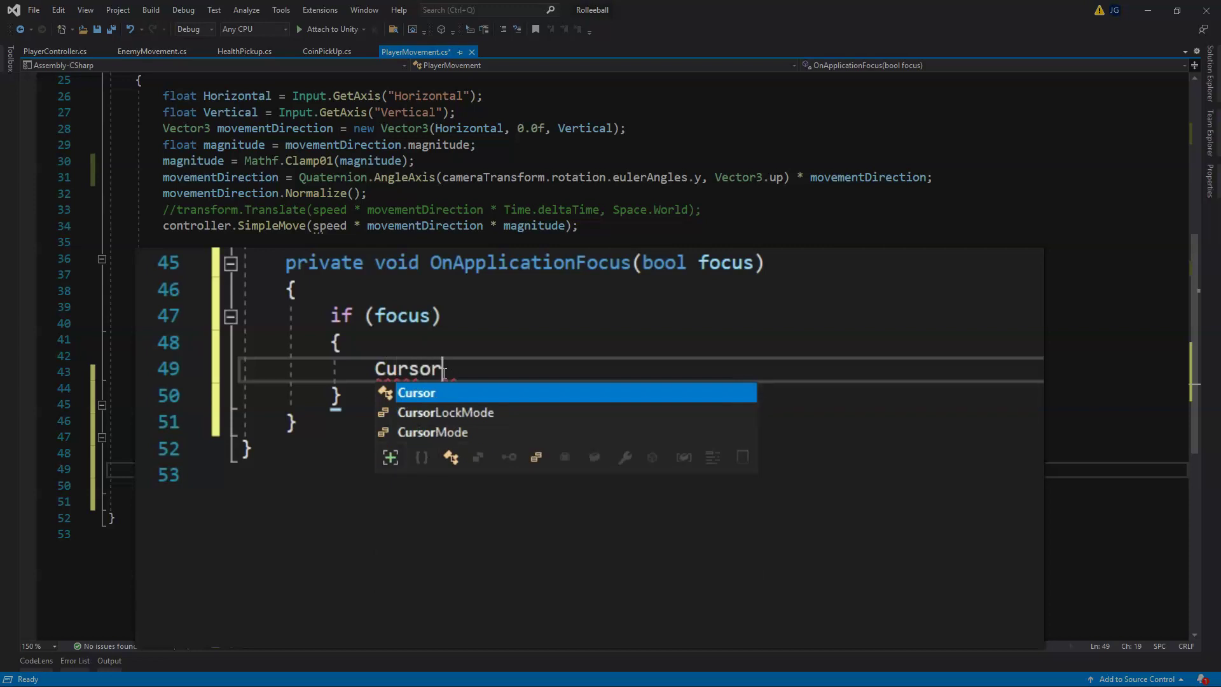
text(.lockState = CursorLockMode.Locked;)
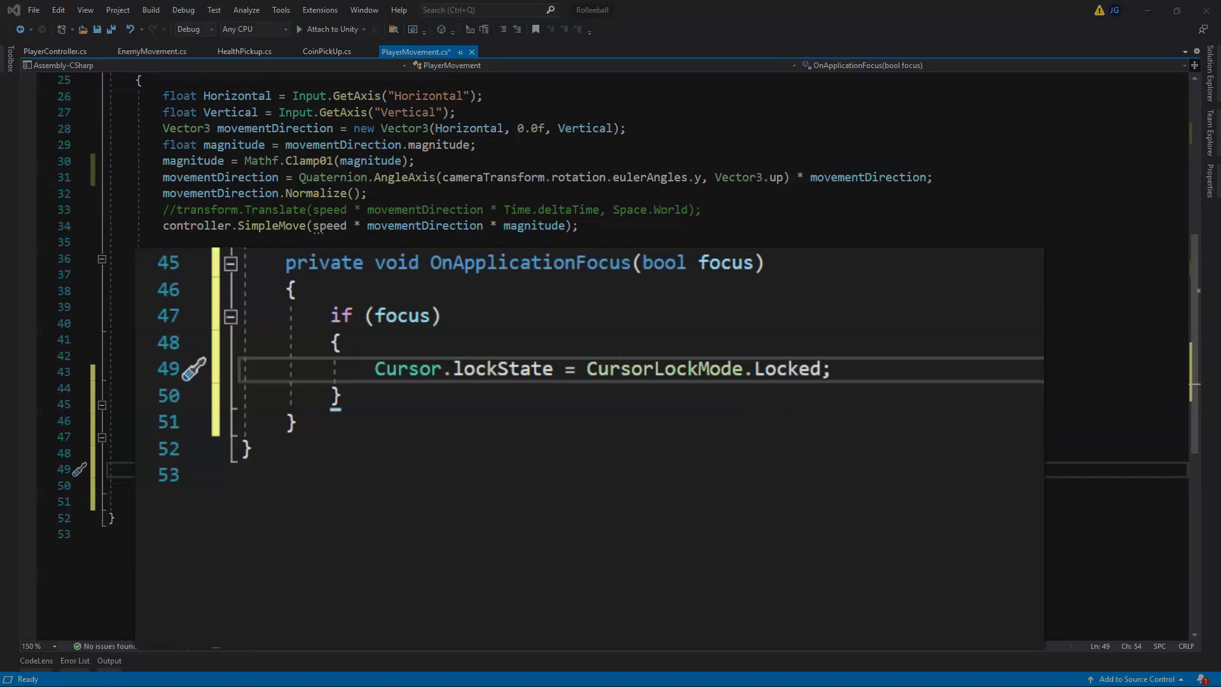
- Add an else block after the if (focus) block containing Cursor.lockState = CursorLockMode.None;
click(368, 398)
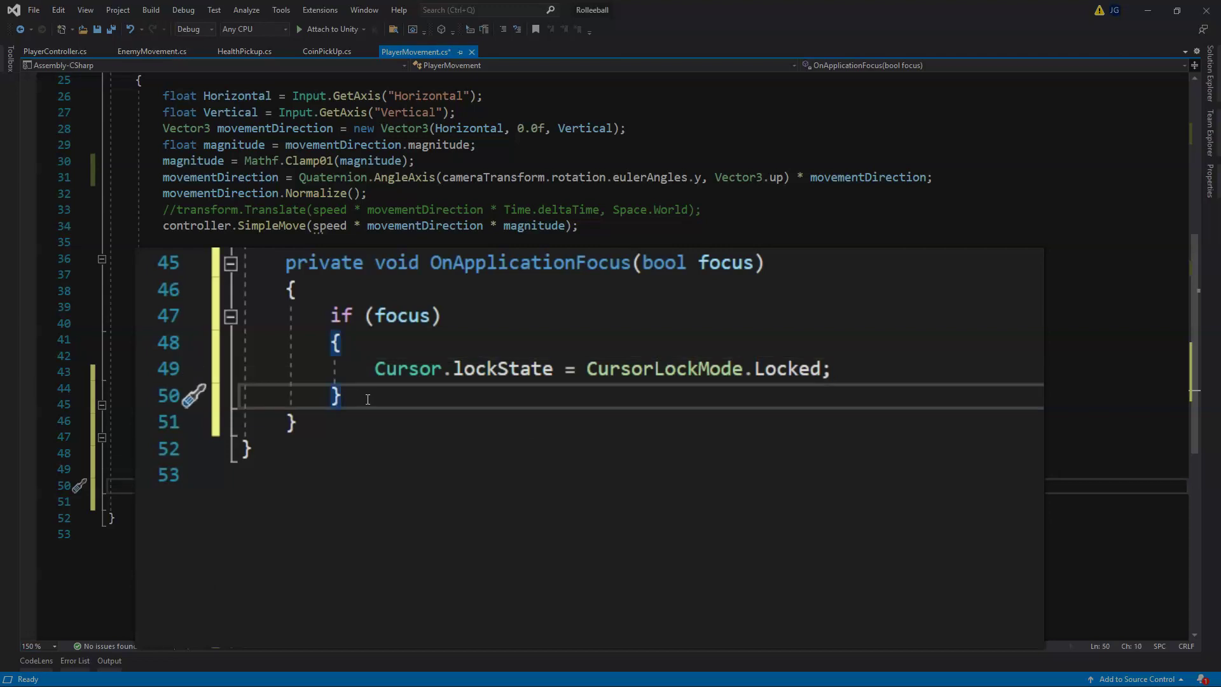
key(Return)
text(else)
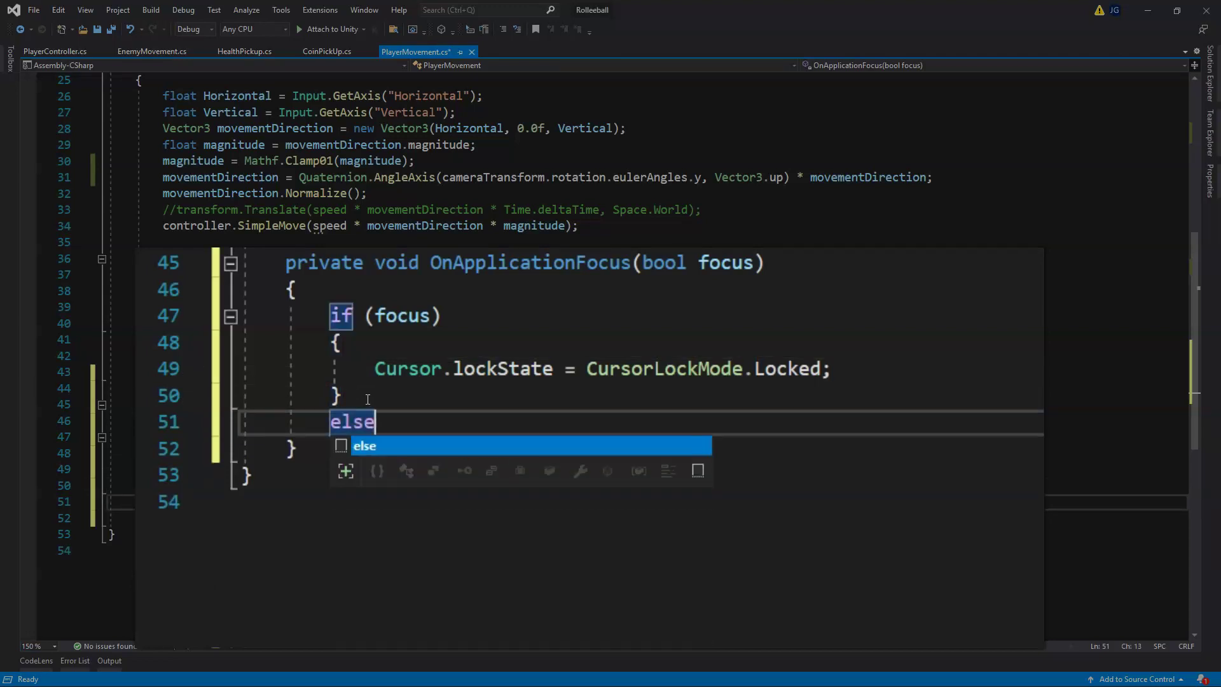
text( {)
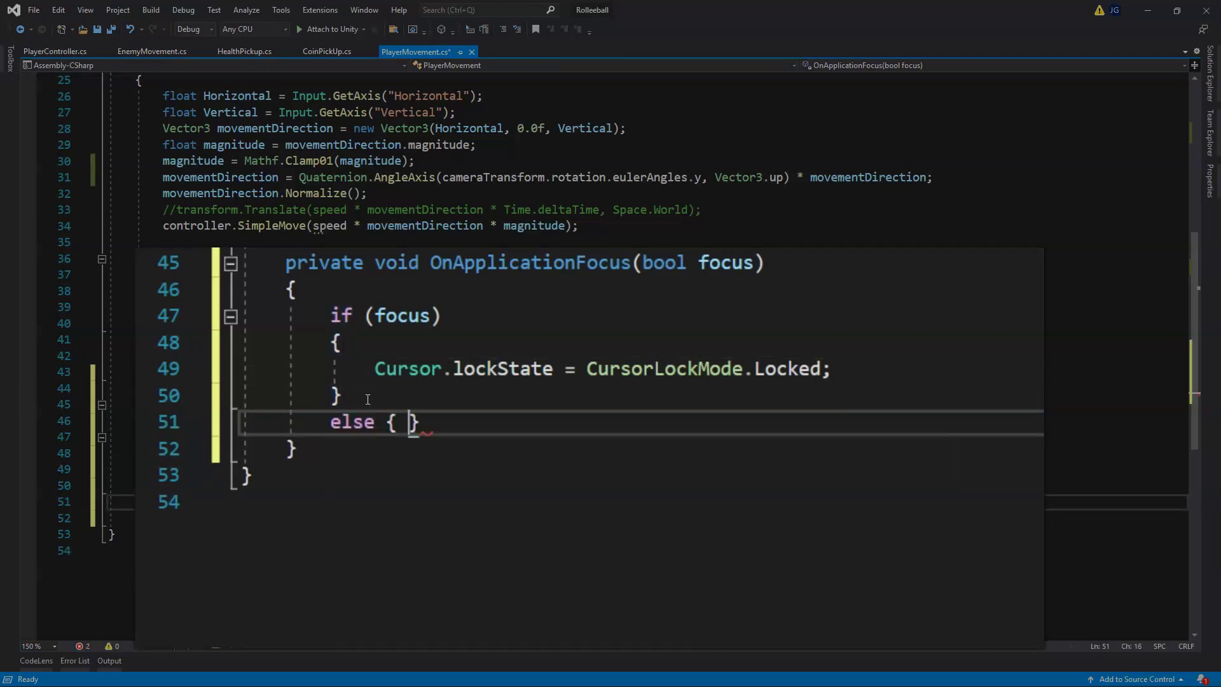
key(Return)
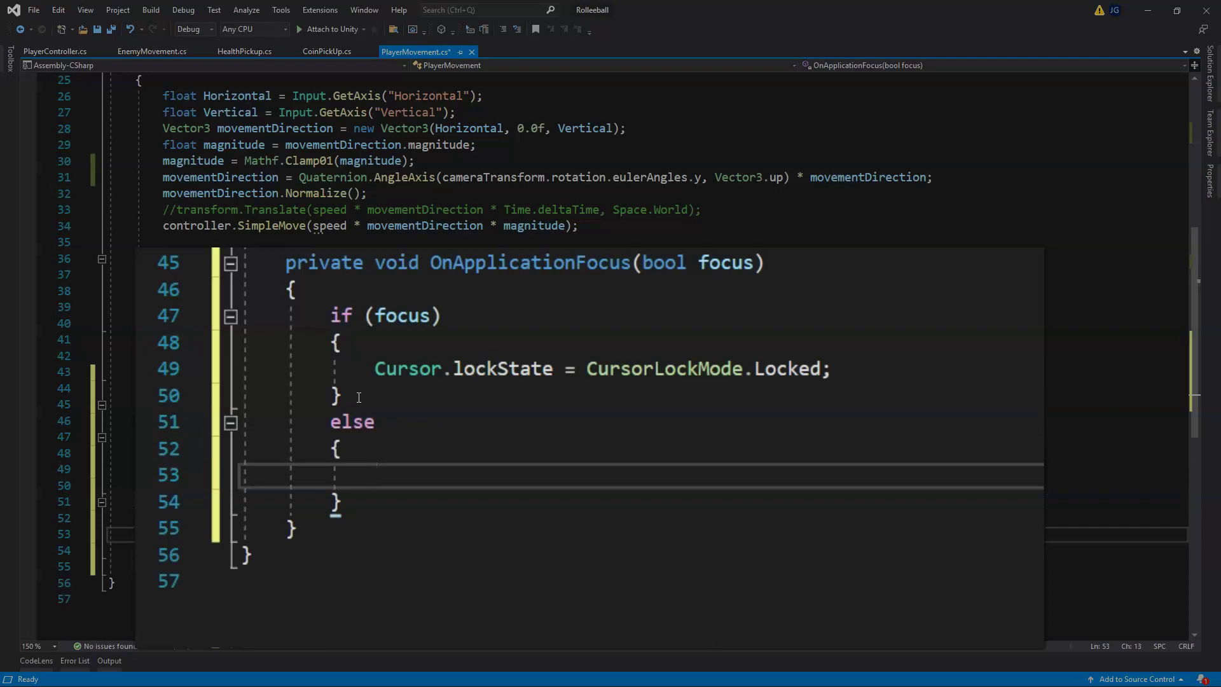
text(Cursor.lockState = CursorLockMode.None;)
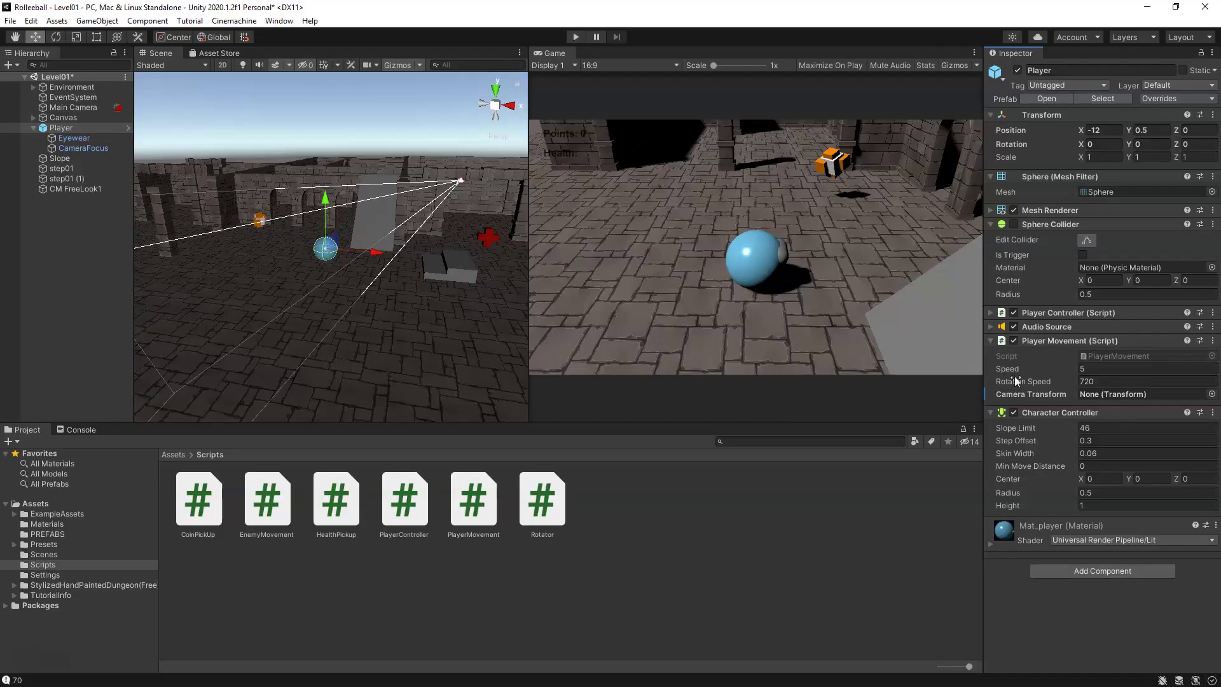
- In Unity, assign Main Camera to the Camera Transform of the Player's Player Movement script
click(61, 128)
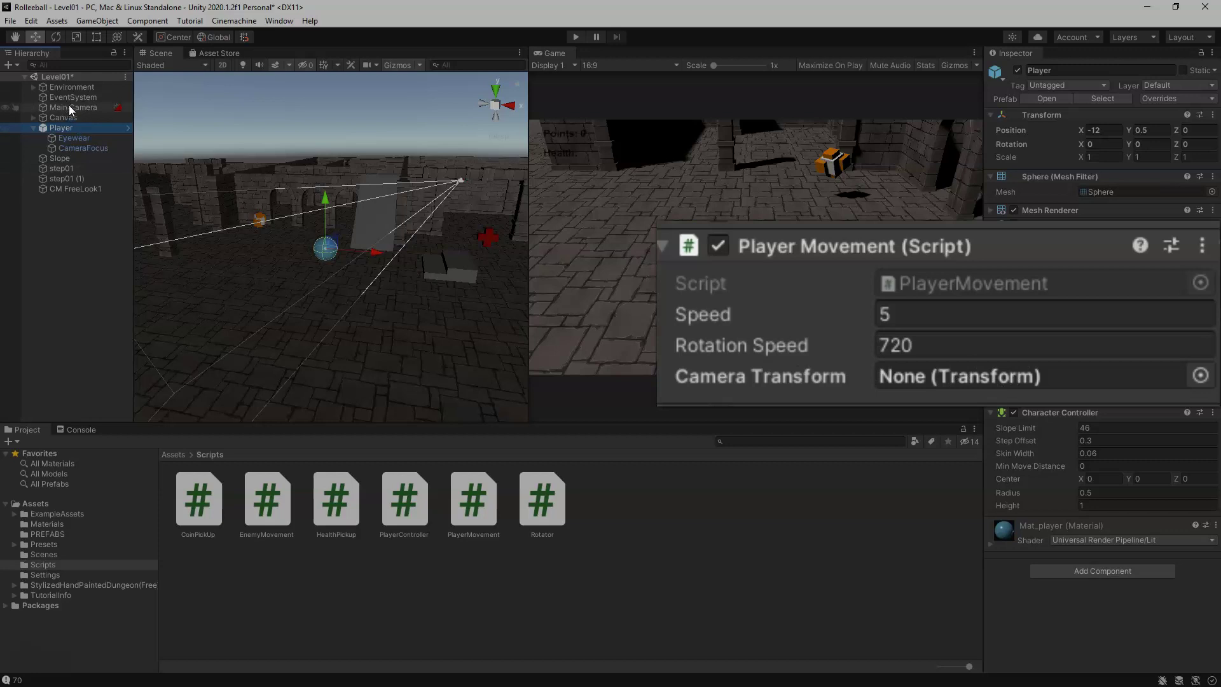
drag(51, 106, 998, 379)
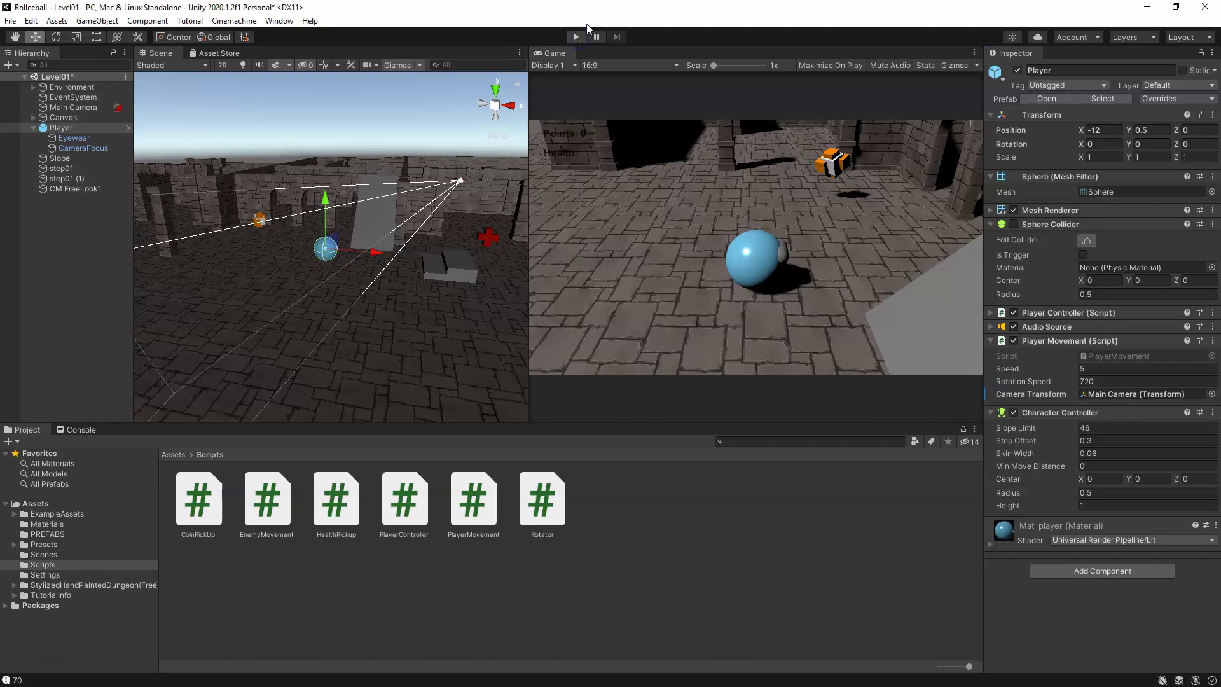
- Play-test the level, rolling the player around to check camera-relative movement, and exit Play mode
click(576, 38)
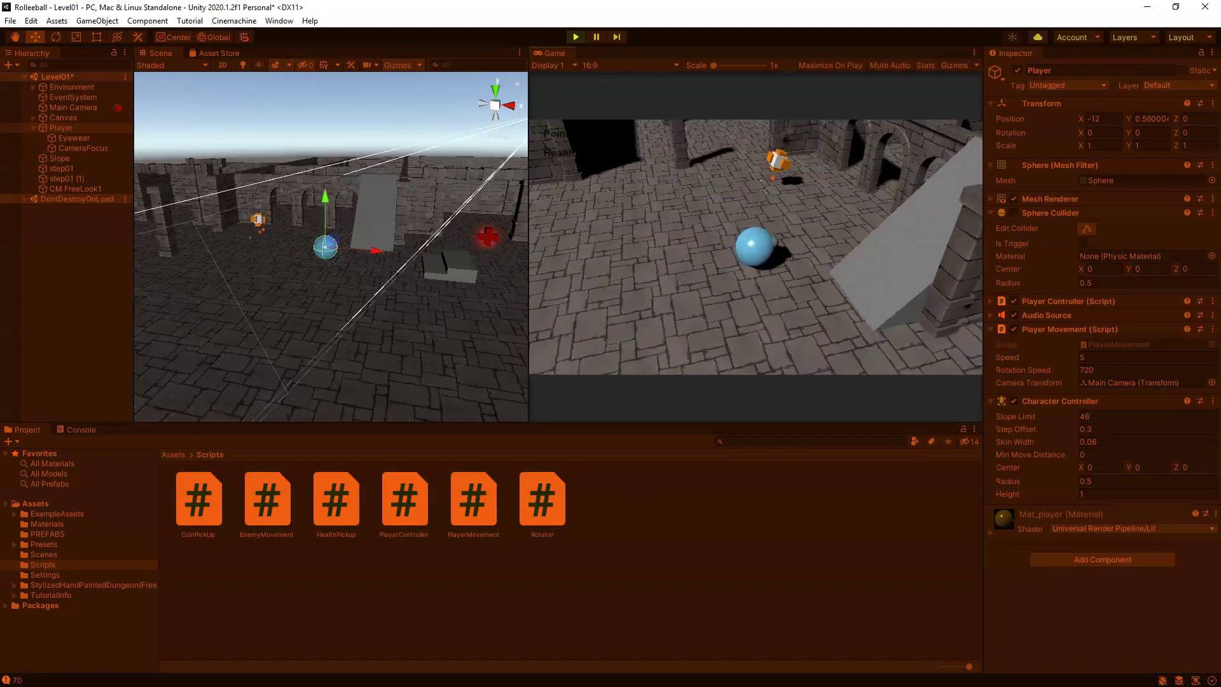
key(a)
key(w)
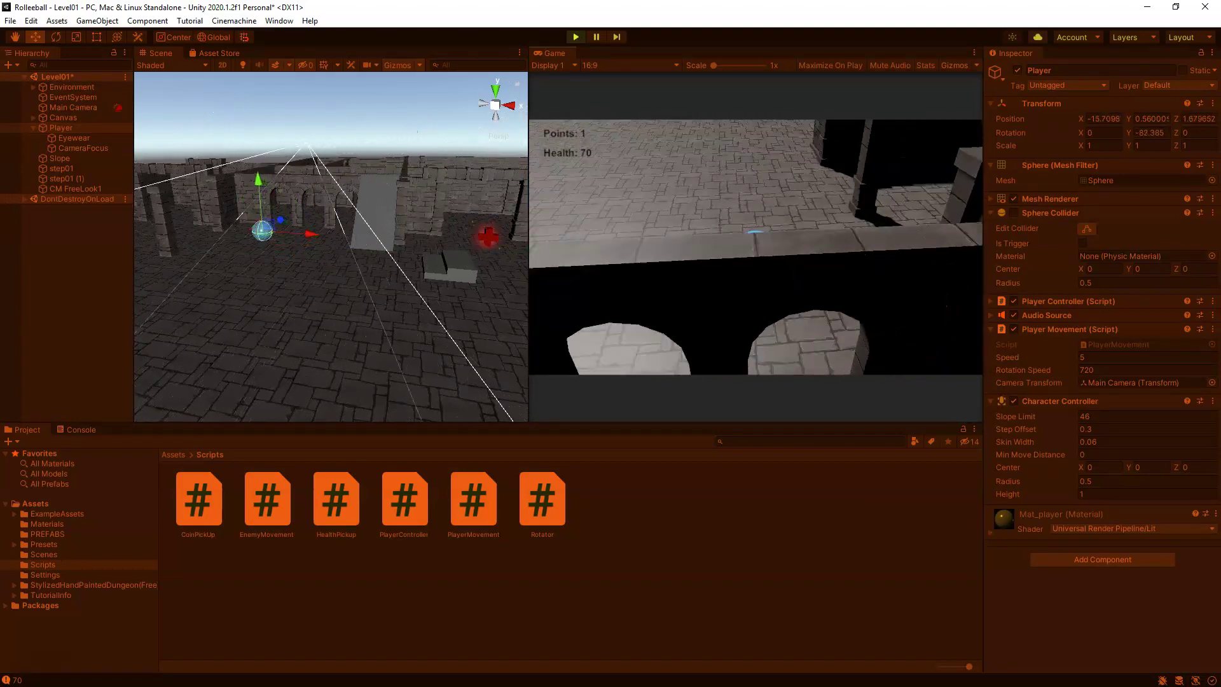
key(w)
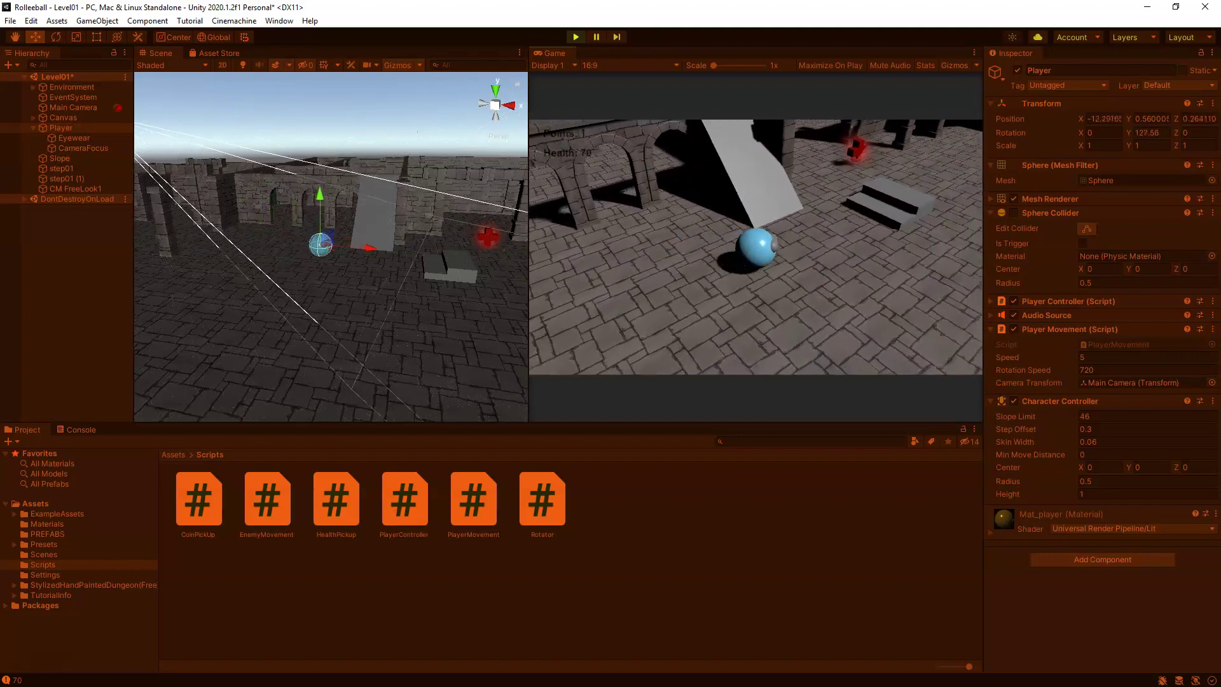
key(w)
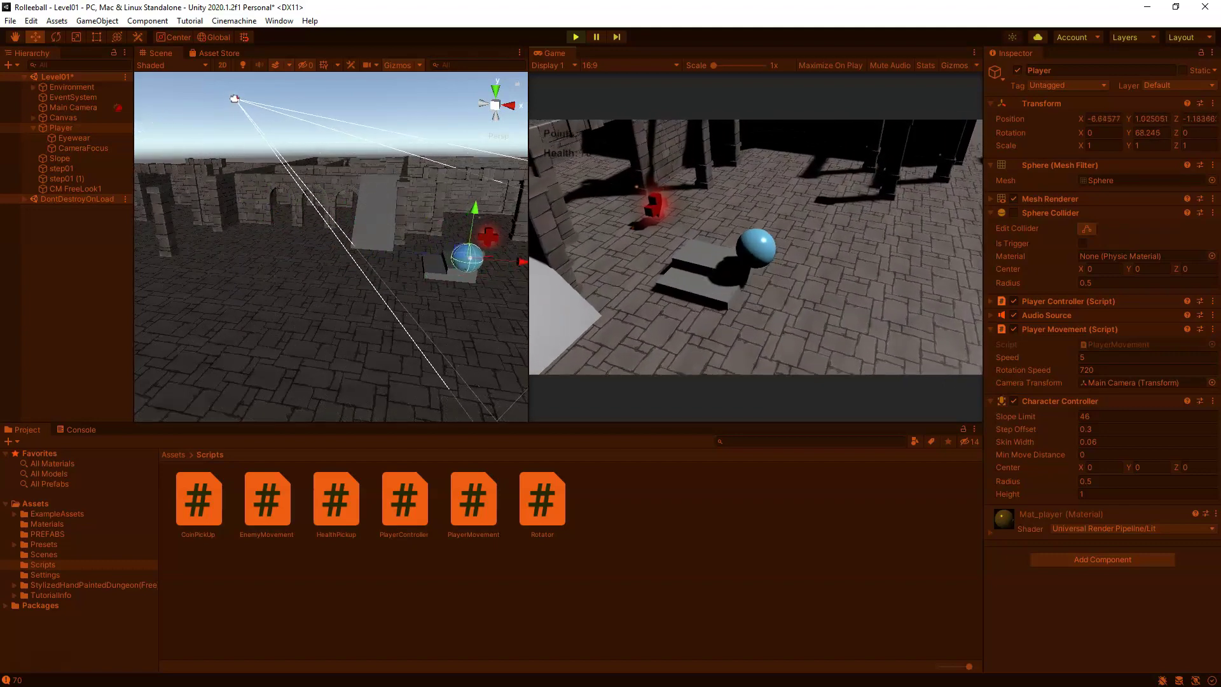
key(w)
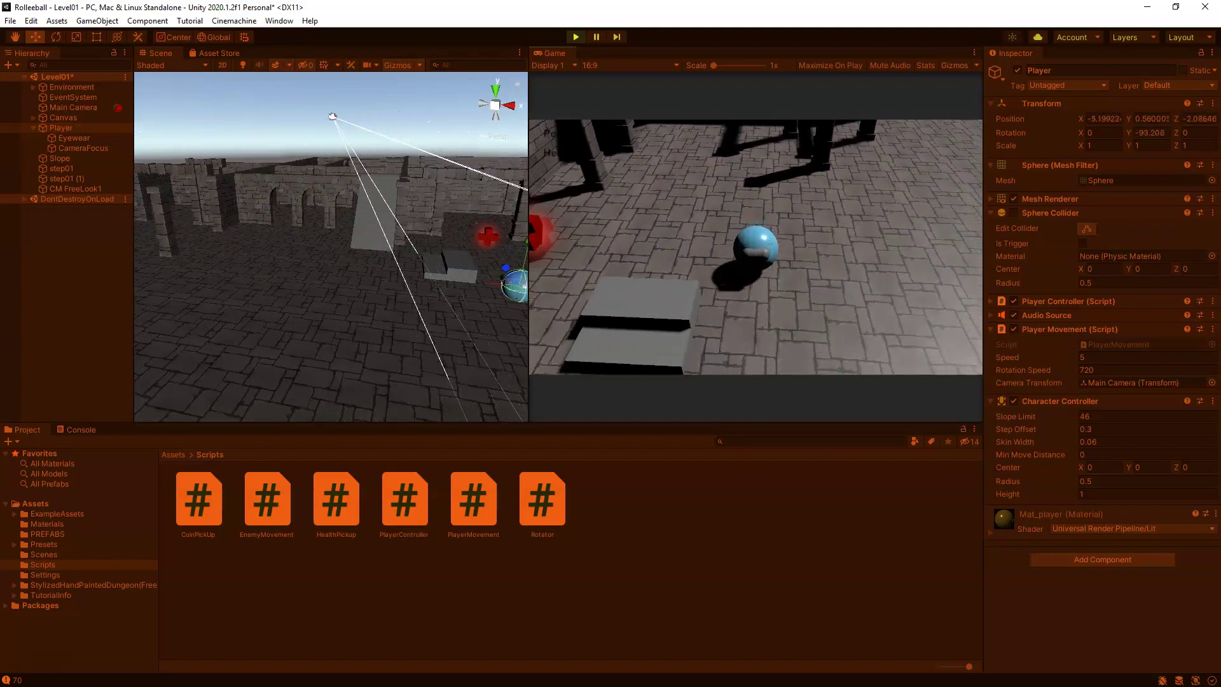
key(ctrl+p)
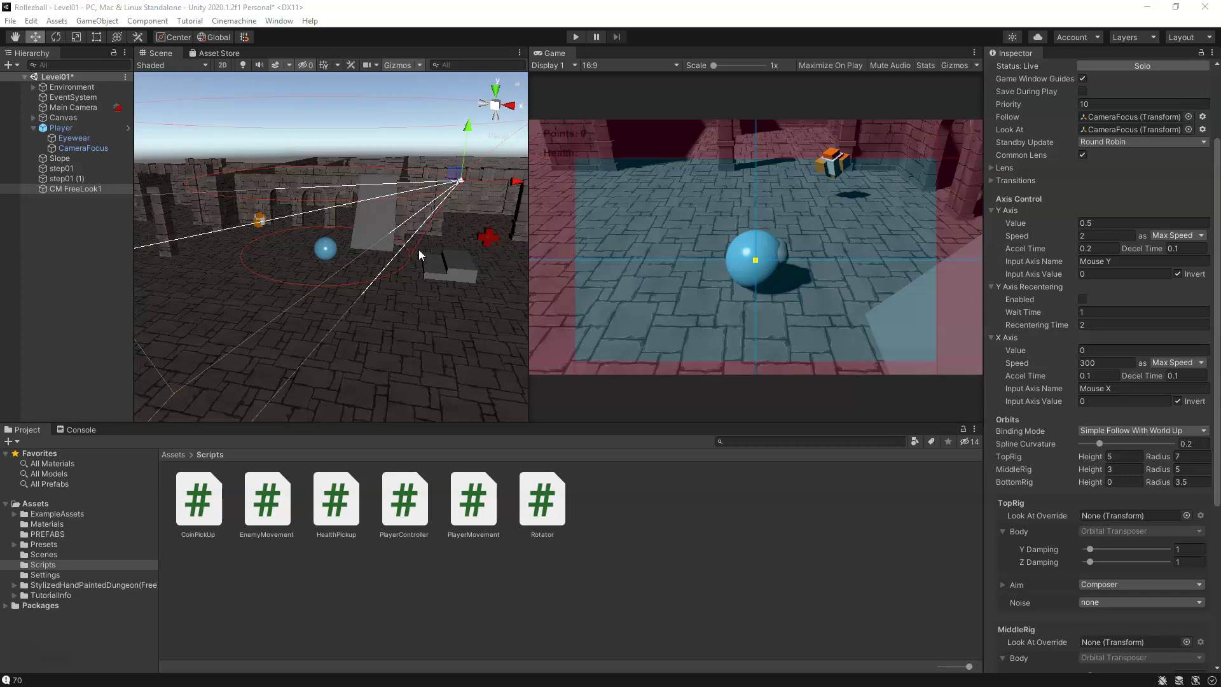
- Set the Orbits Binding Mode of CM FreeLook1 to Lock To Target On Assign
click(98, 189)
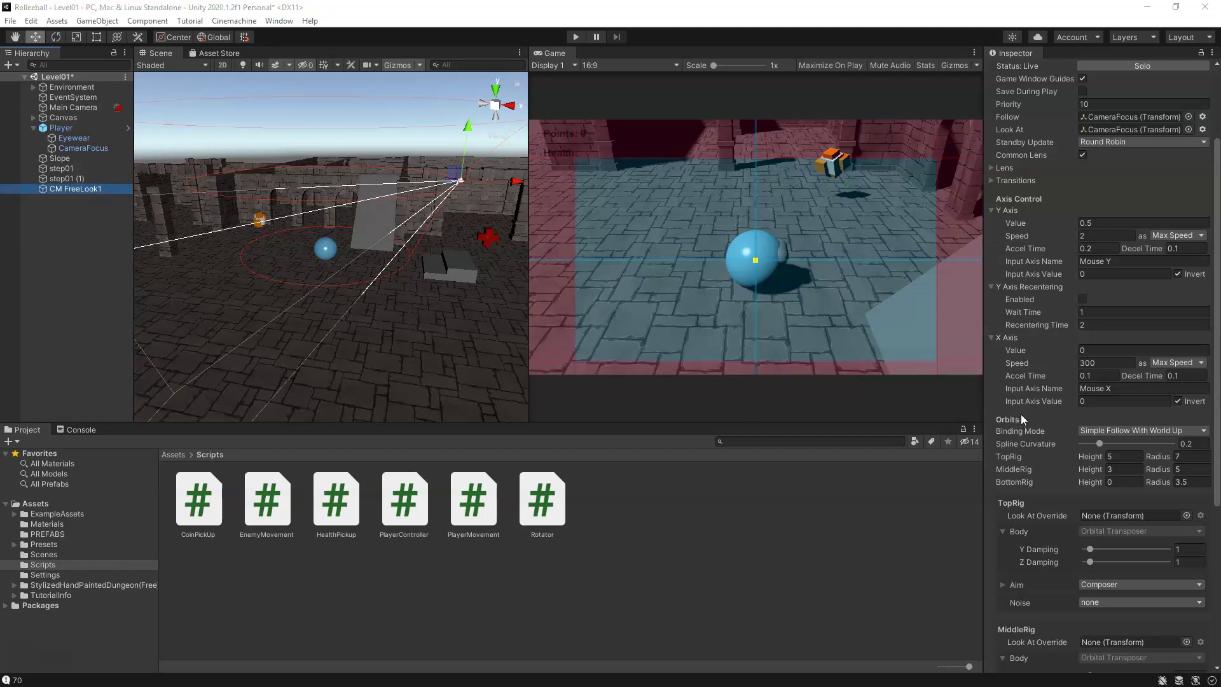
click(1121, 433)
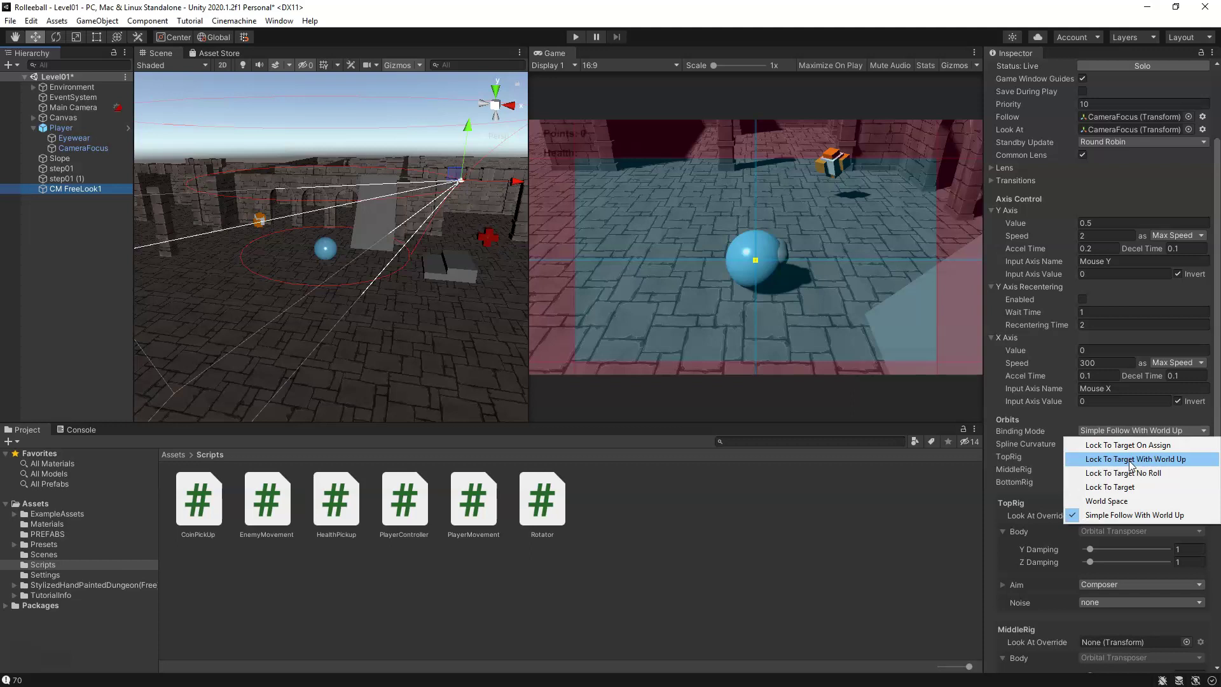
click(1130, 447)
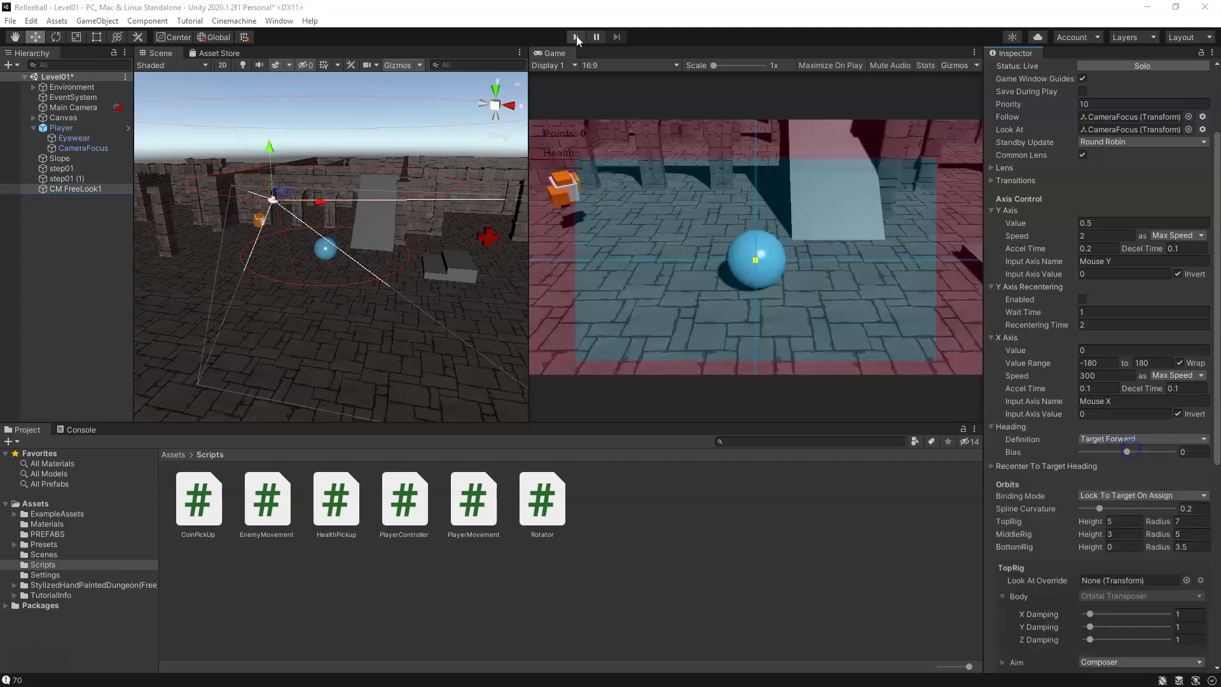
- Play-test the camera's new binding mode by moving the player around, including in an enlarged Game view, and stop playing
click(576, 36)
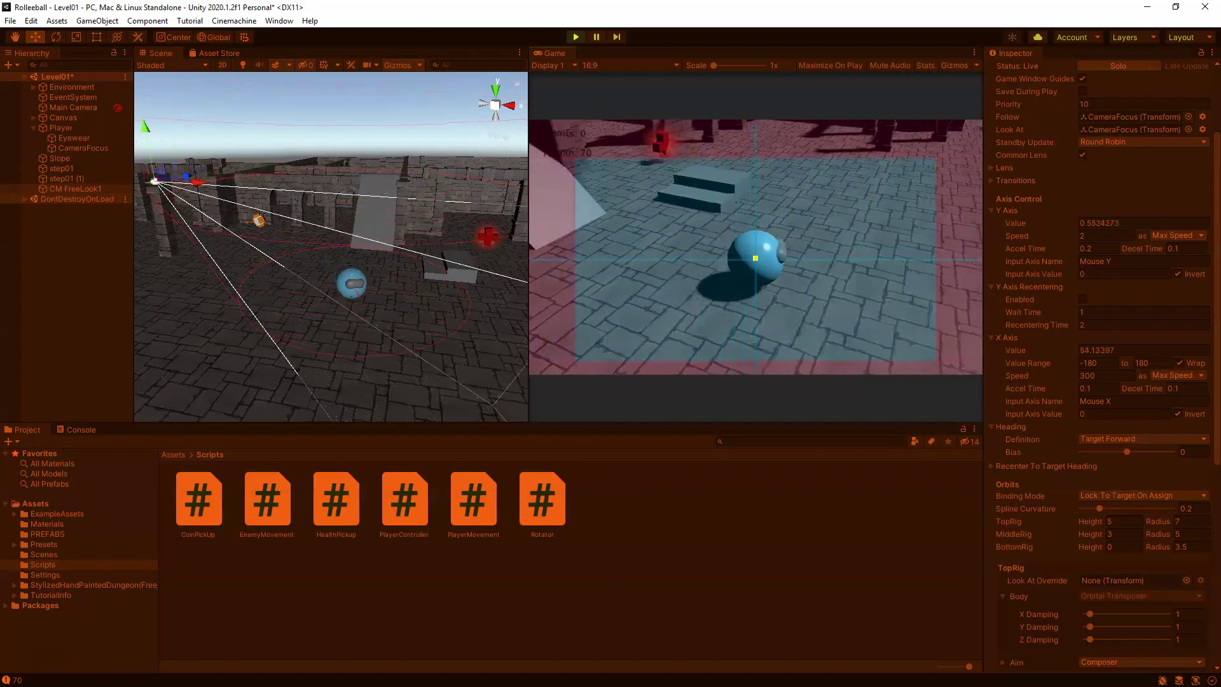
key(d)
key(a)
key(s)
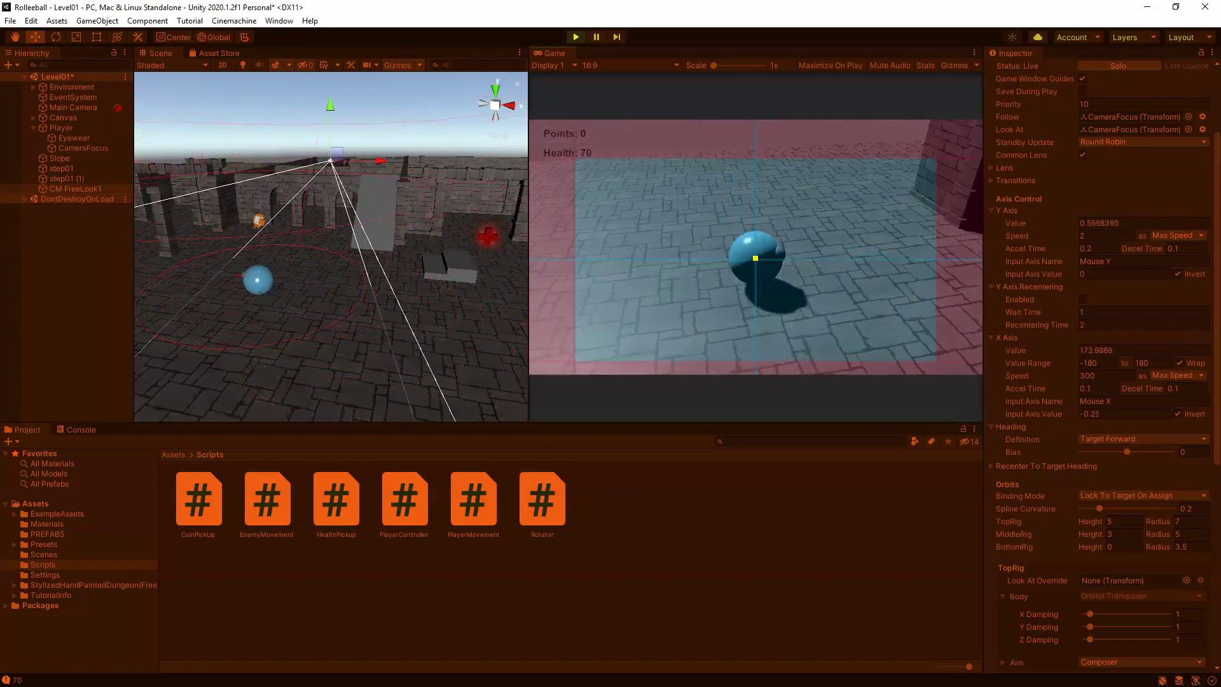
key(d)
key(a)
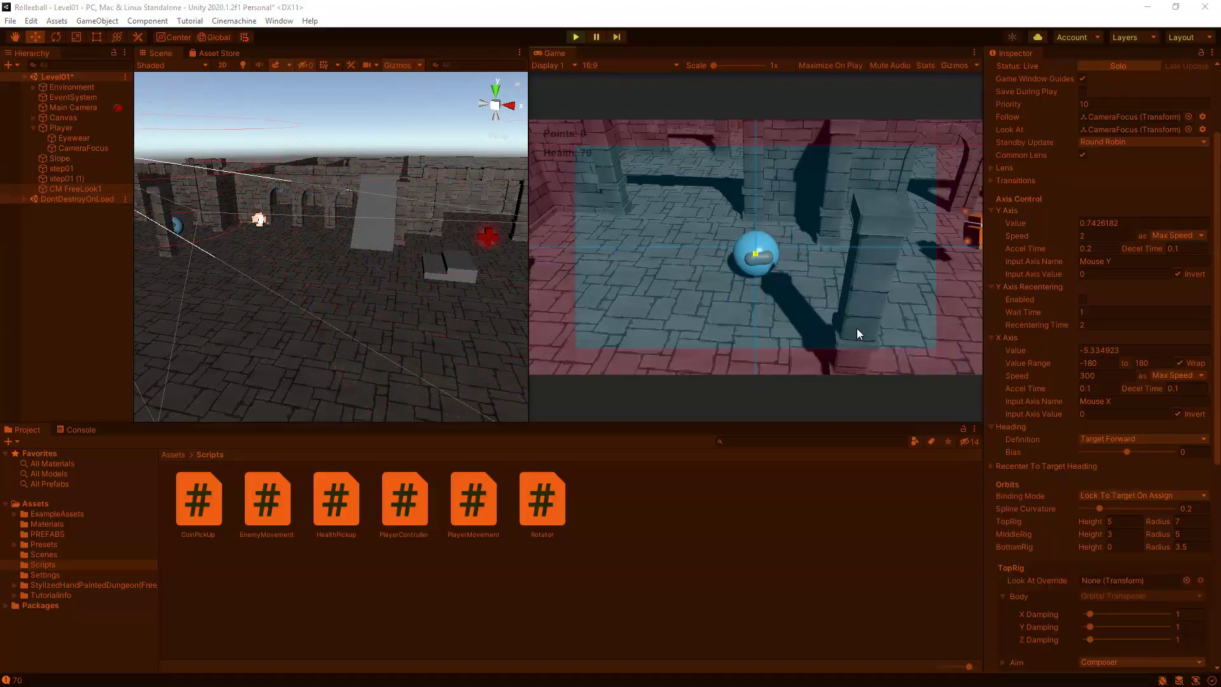
key(shift+space)
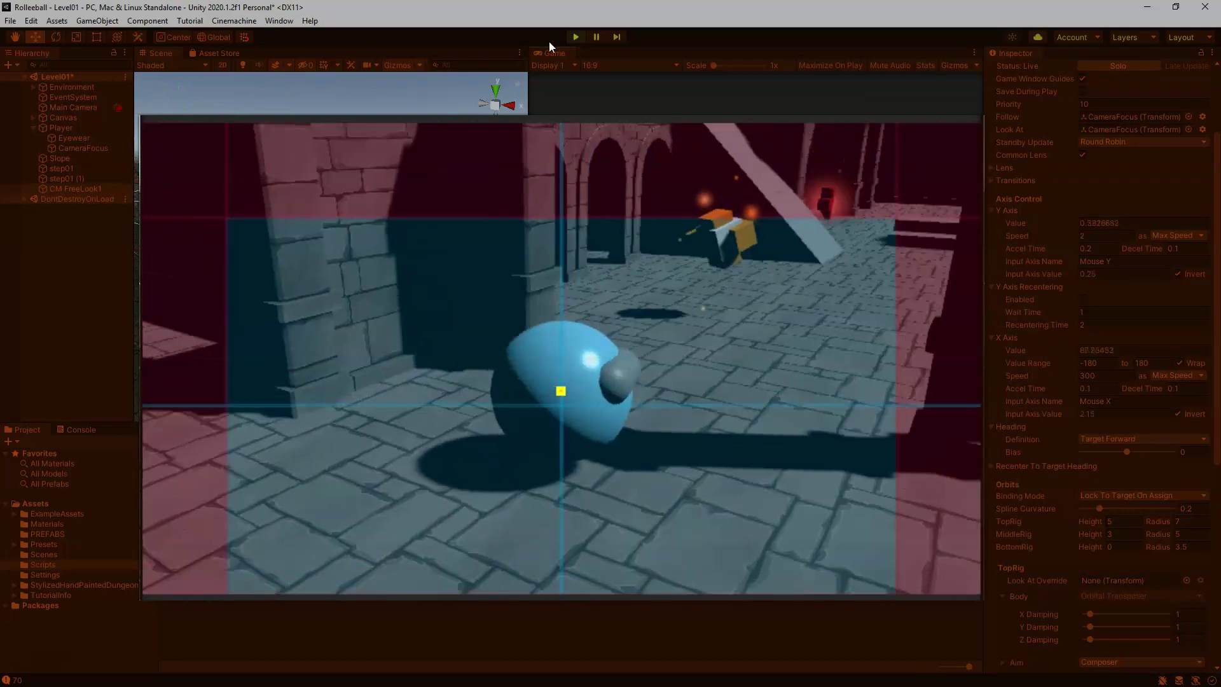
click(575, 38)
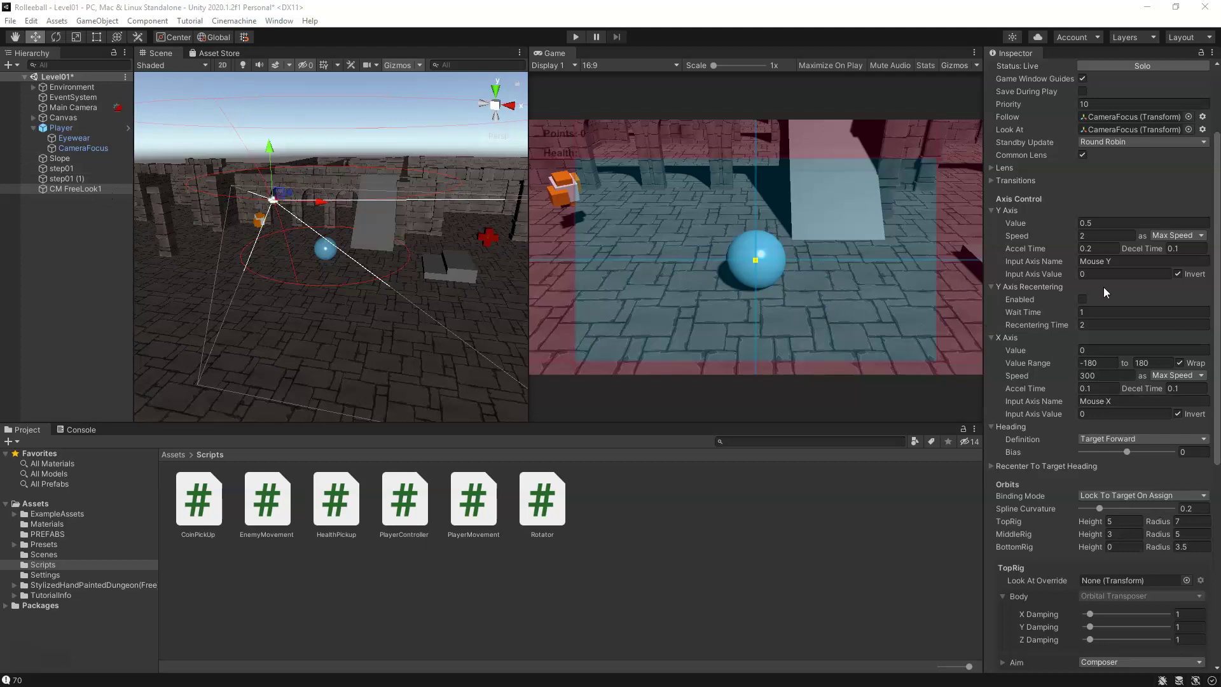
- Add the CinemachineCollider extension to CM FreeLook1
scroll(1132, 367, down, 10)
scroll(1120, 375, down, 1)
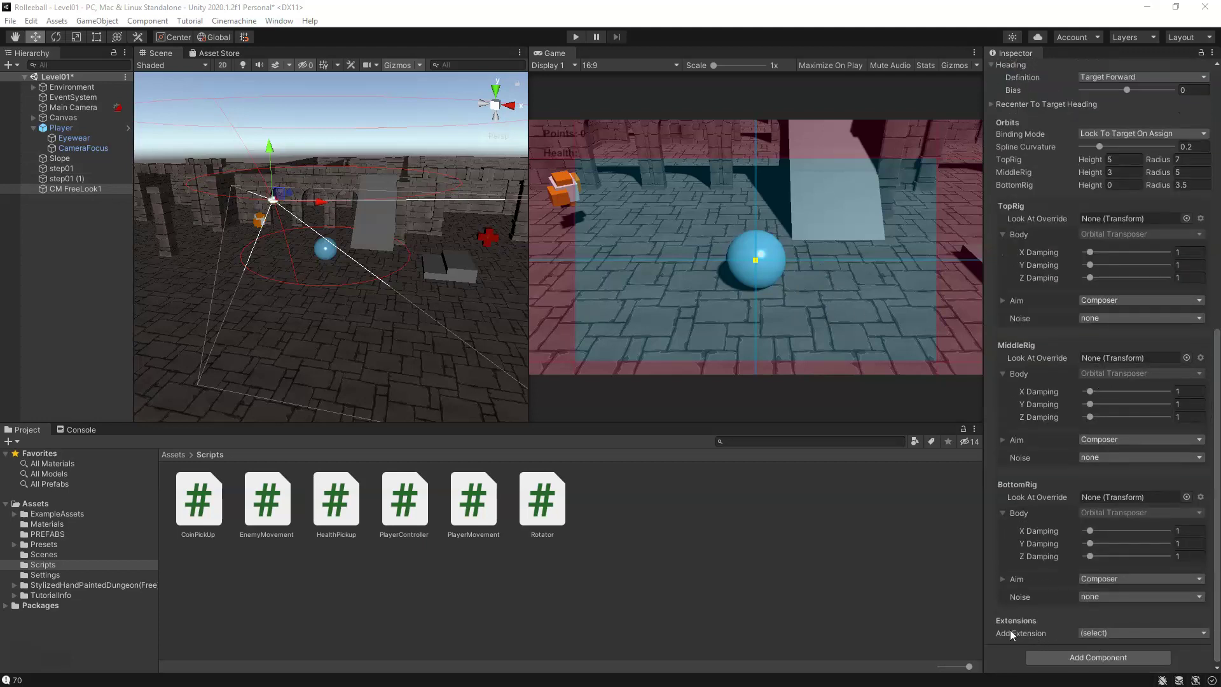
click(1105, 632)
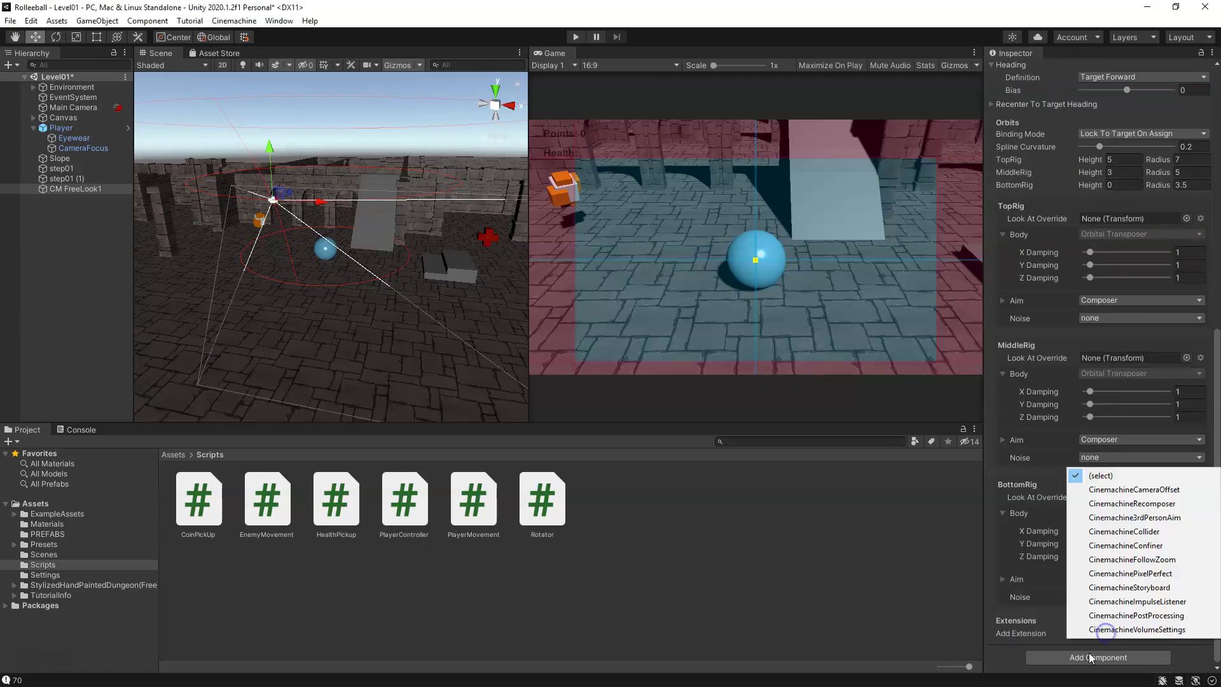
click(1132, 533)
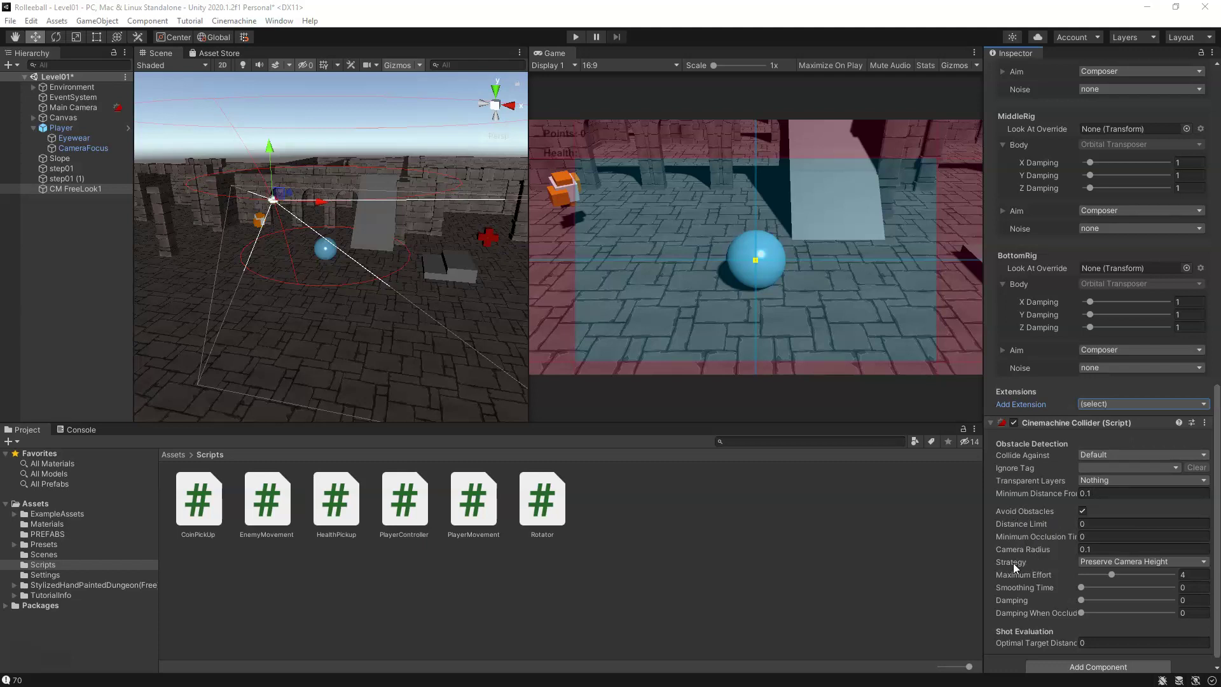
- Set the Cinemachine Collider's Strategy to Preserve Camera Distance and play-test the camera near the walls
click(1116, 562)
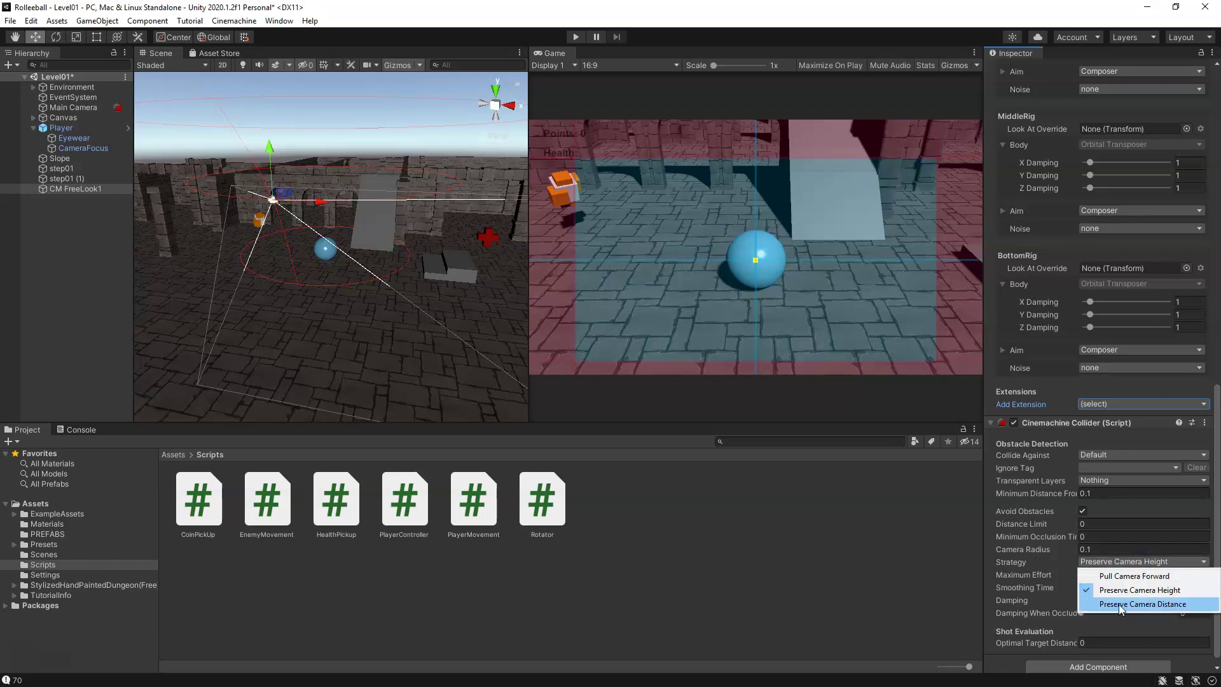
click(1167, 609)
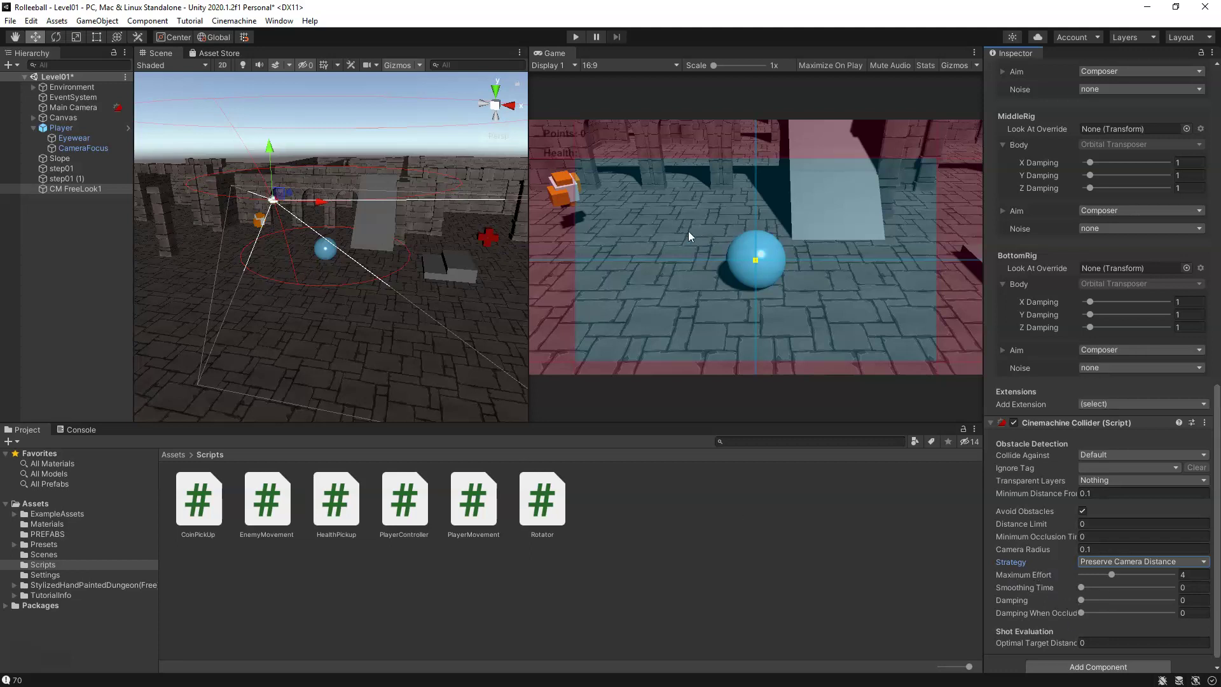
click(575, 37)
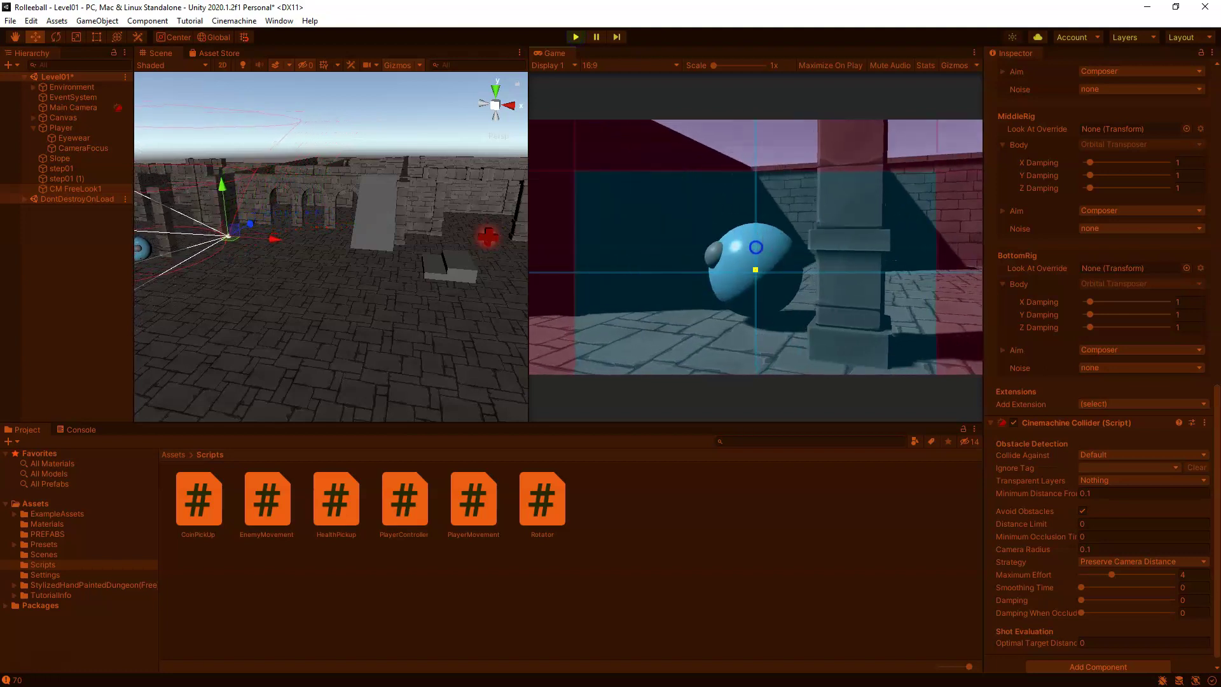
key(ctrl+p)
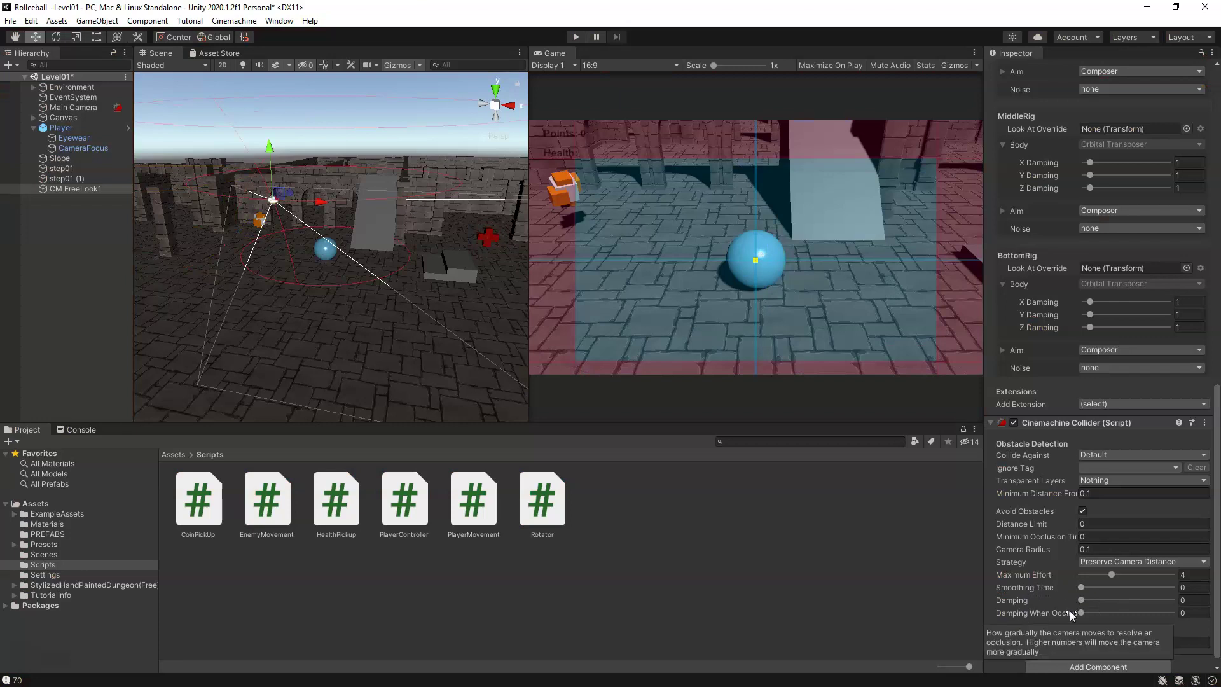
- Set both Damping When Occluded and Damping of the Cinemachine Collider to 2
mouse_move(1027, 611)
drag(1081, 613, 1101, 614)
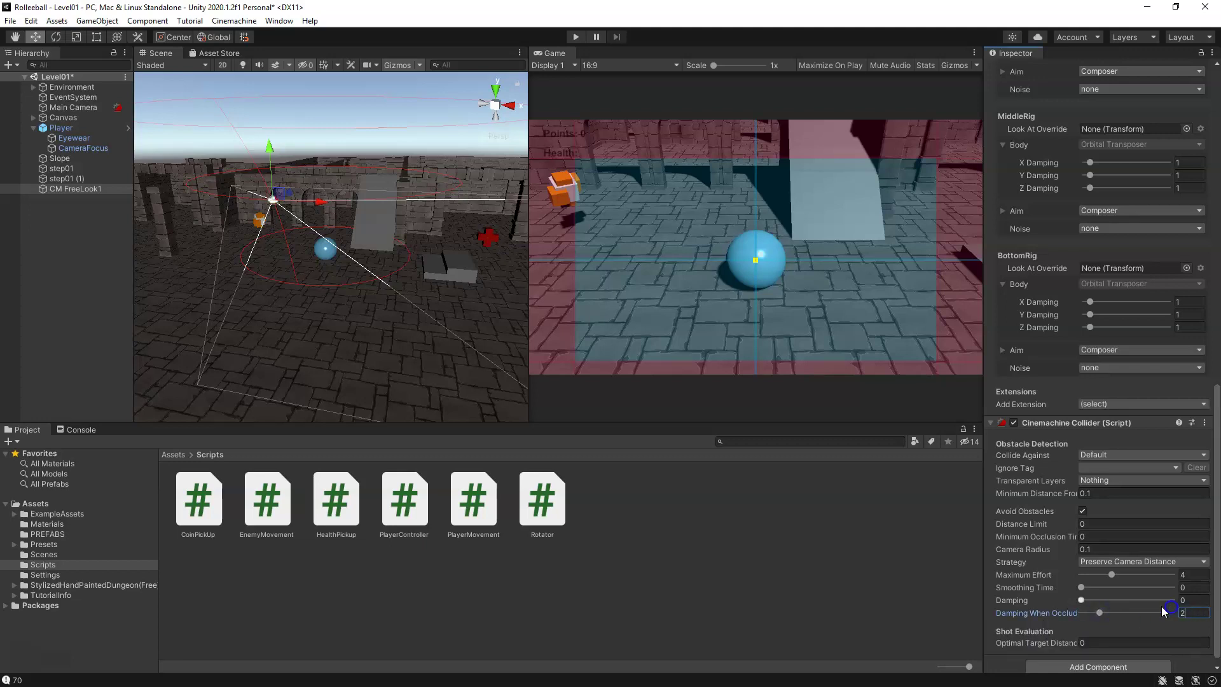
click(1190, 600)
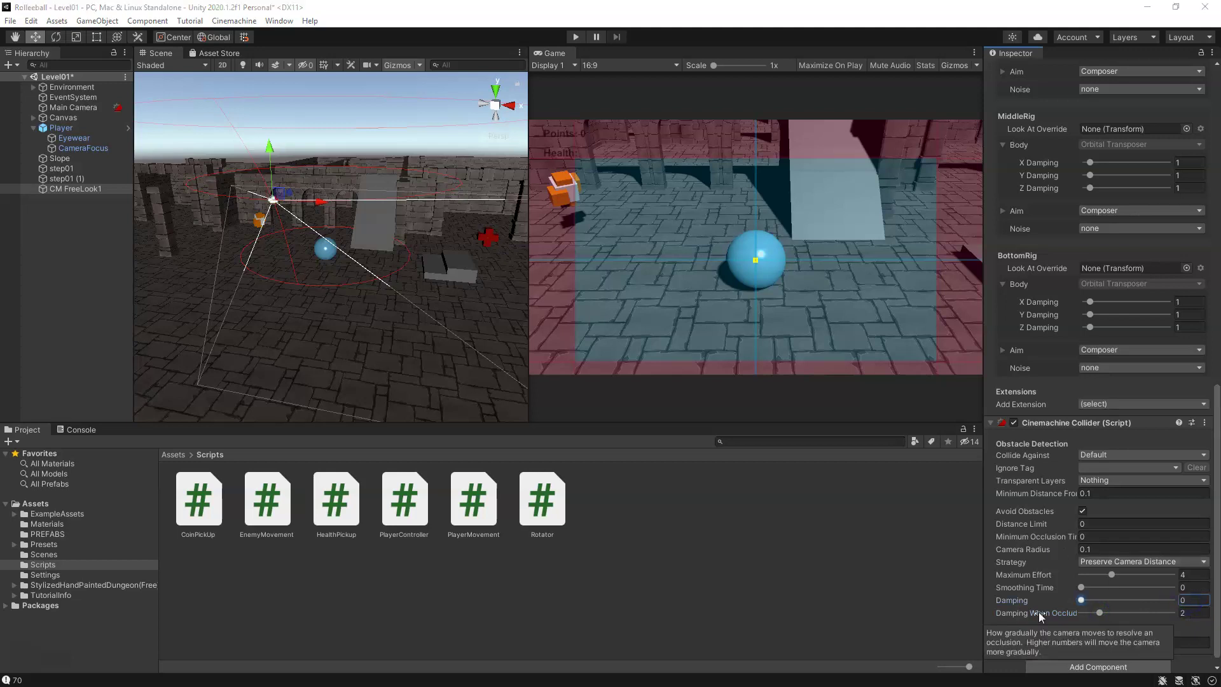
click(1195, 600)
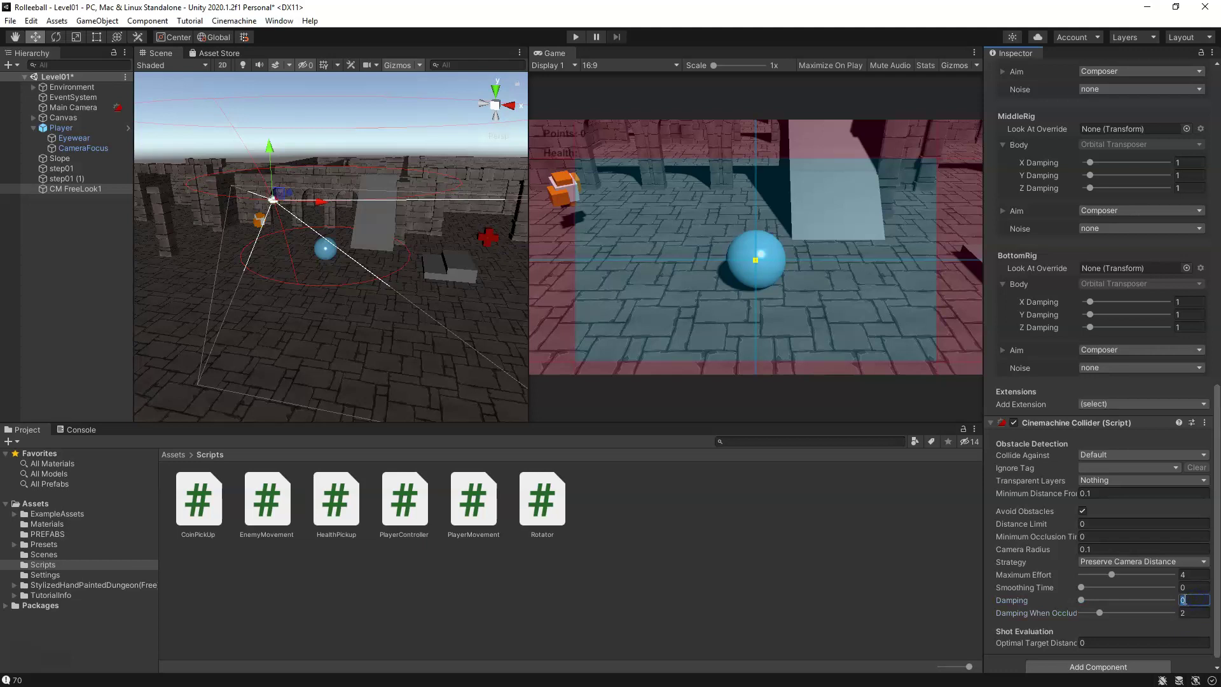
text(2)
click(1193, 600)
click(1189, 613)
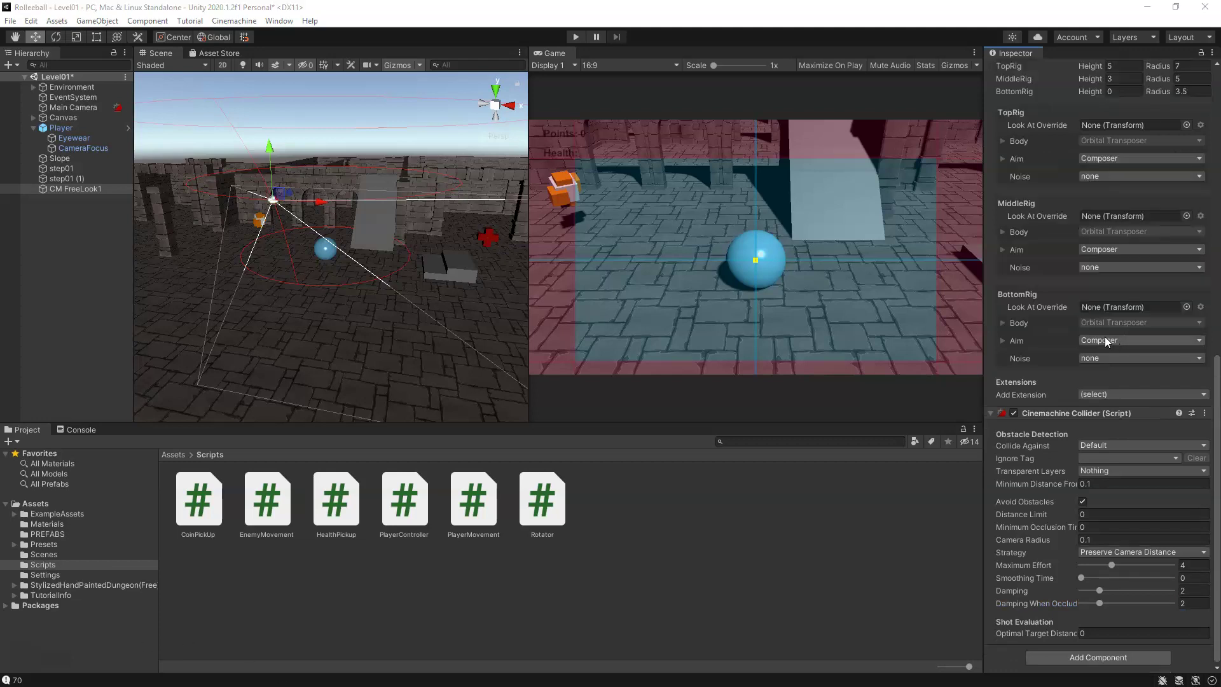
scroll(1120, 298, up, 10)
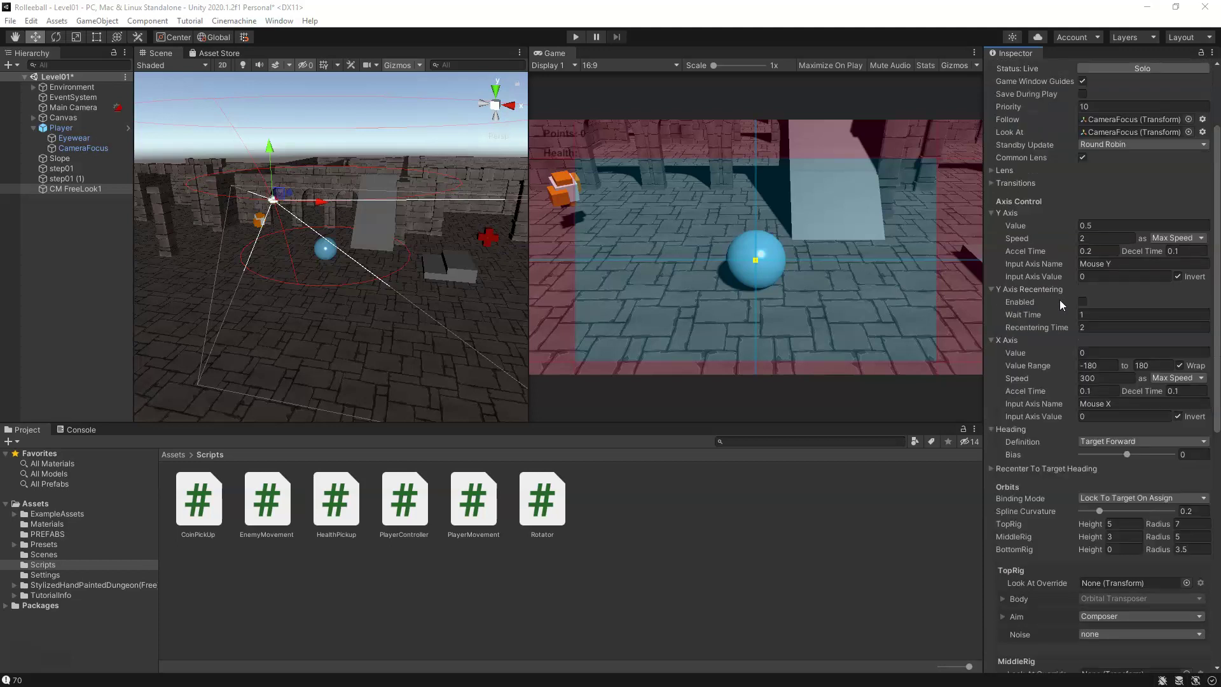
- Turn off Invert for both the X Axis and Y Axis of CM FreeLook1 and save the scene
scroll(1059, 303, up, 3)
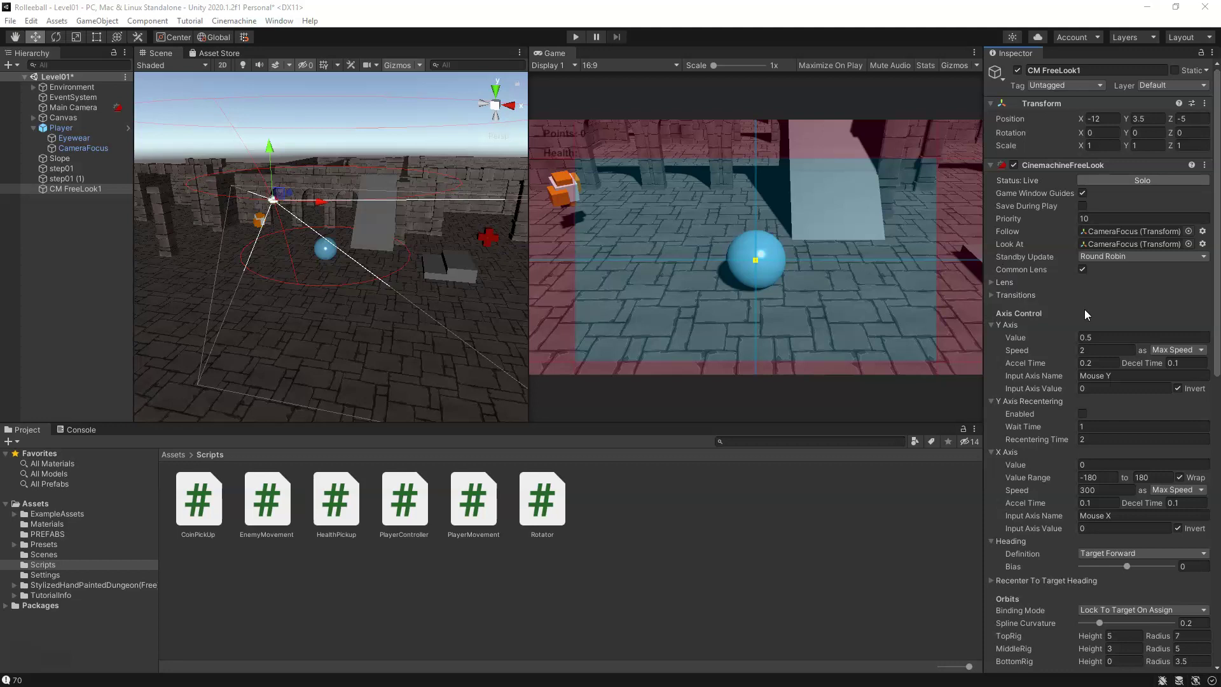
scroll(1055, 356, down, 3)
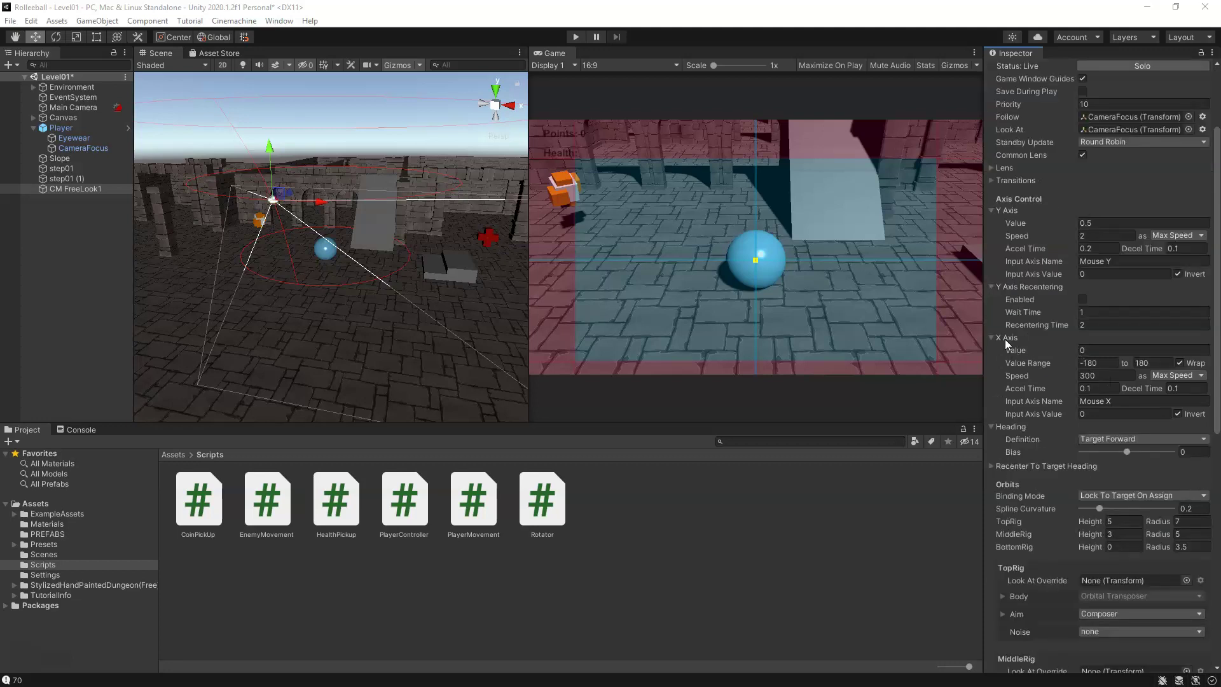
click(1178, 413)
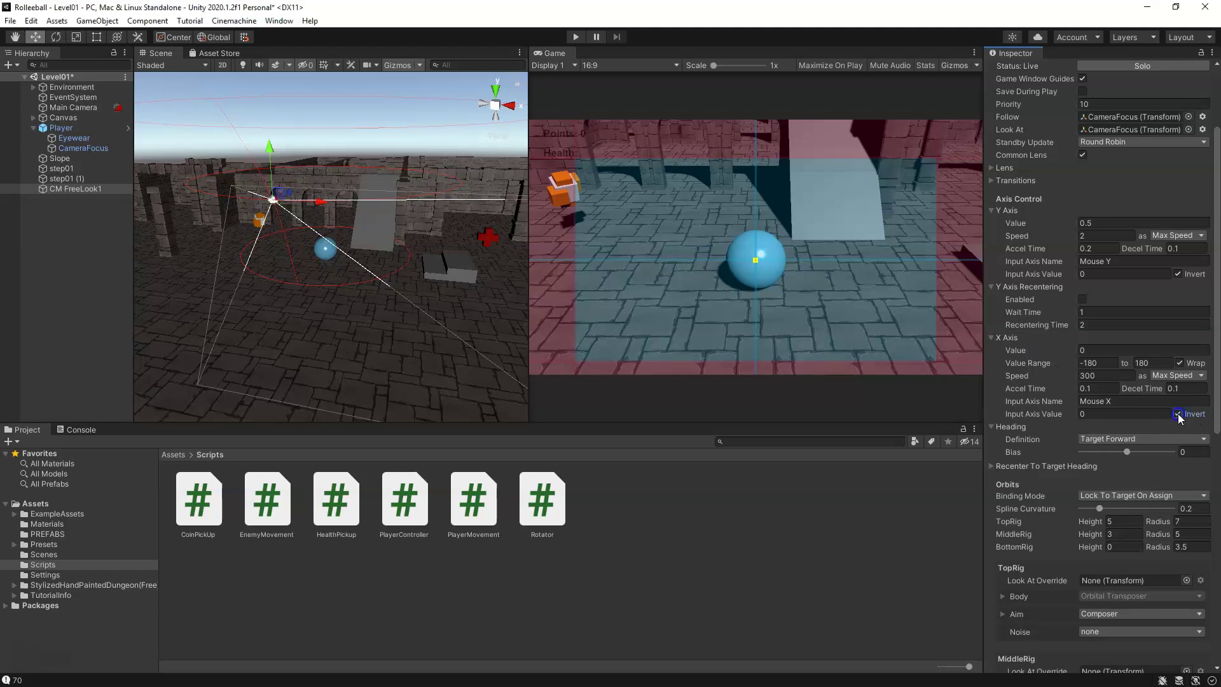
click(1178, 274)
key(ctrl+s)
- Enable Maximize On Play for the Game view and start playing the level
click(576, 38)
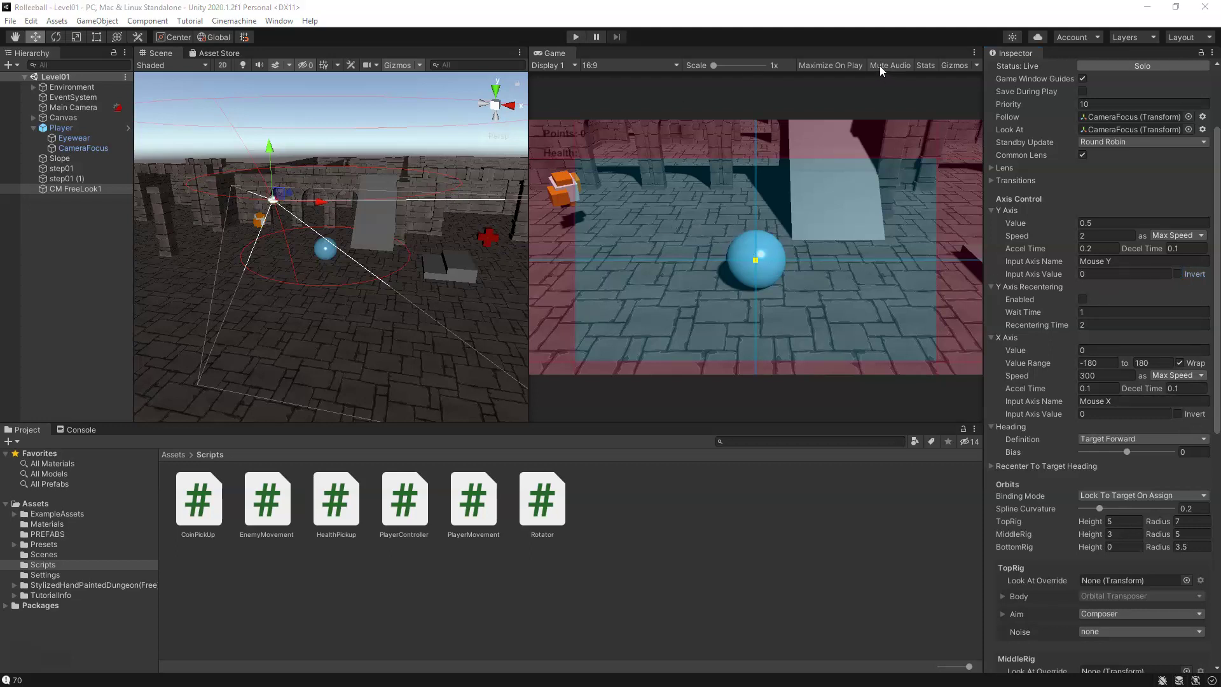
click(830, 65)
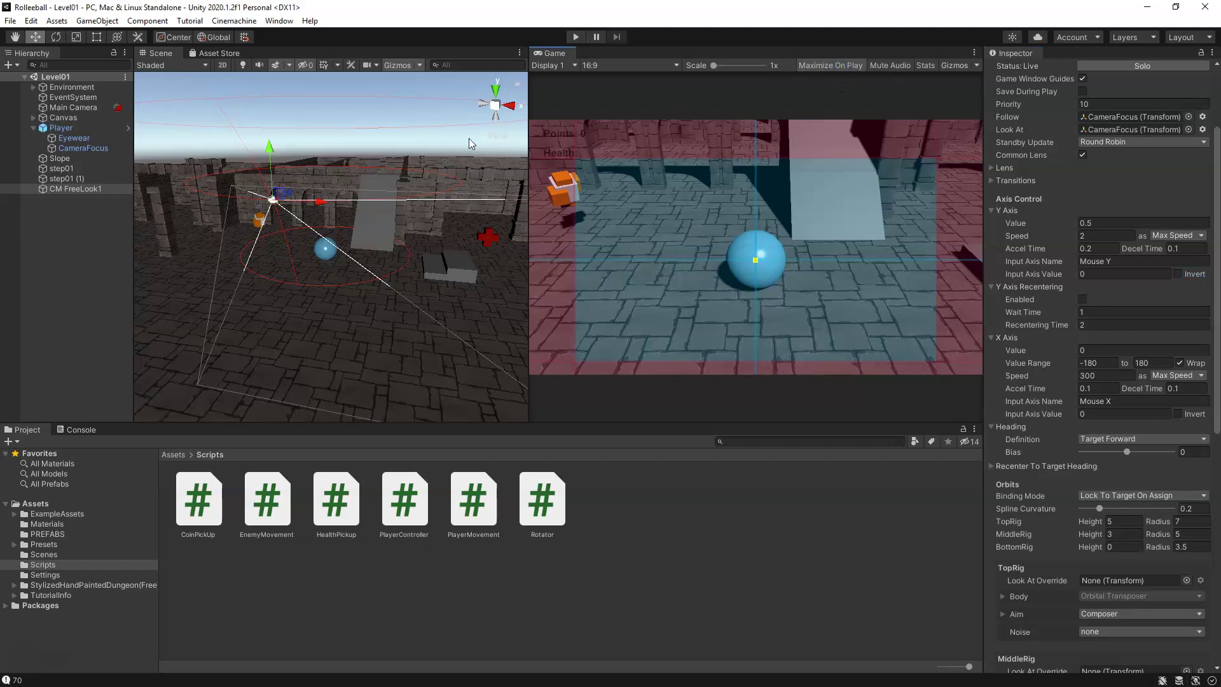
click(575, 37)
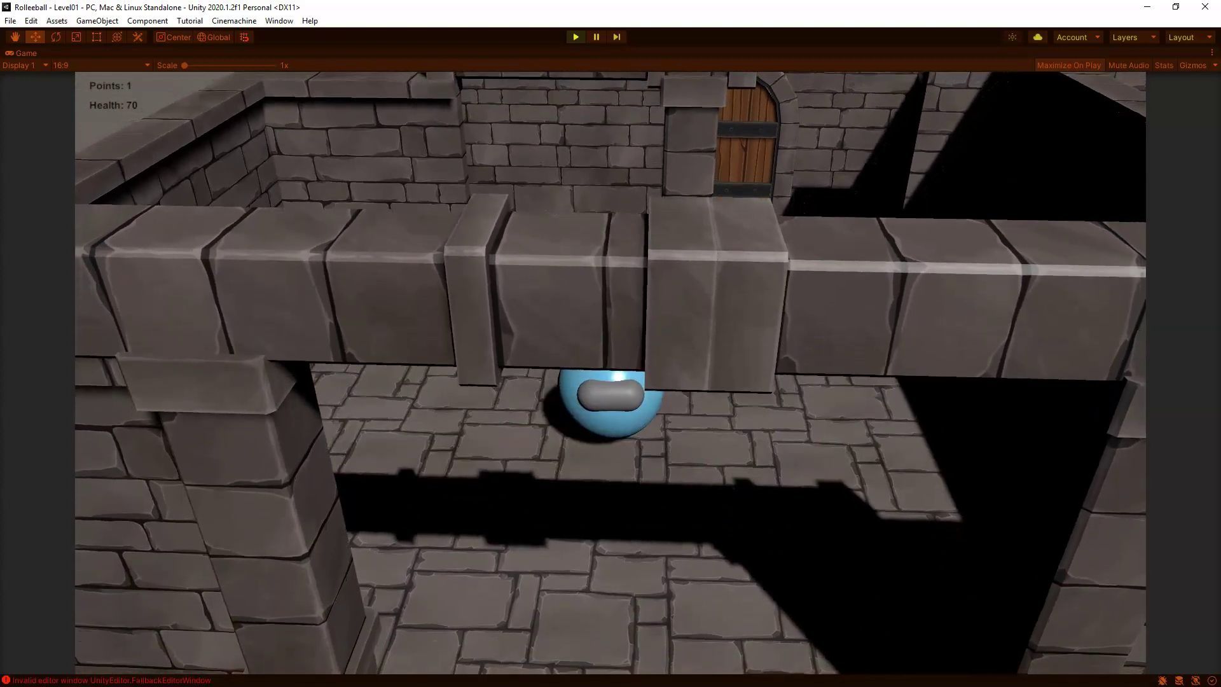
- Play-test the non-inverted camera by rolling the ball in all directions around the walls and pillars, and stop playing
key(w)
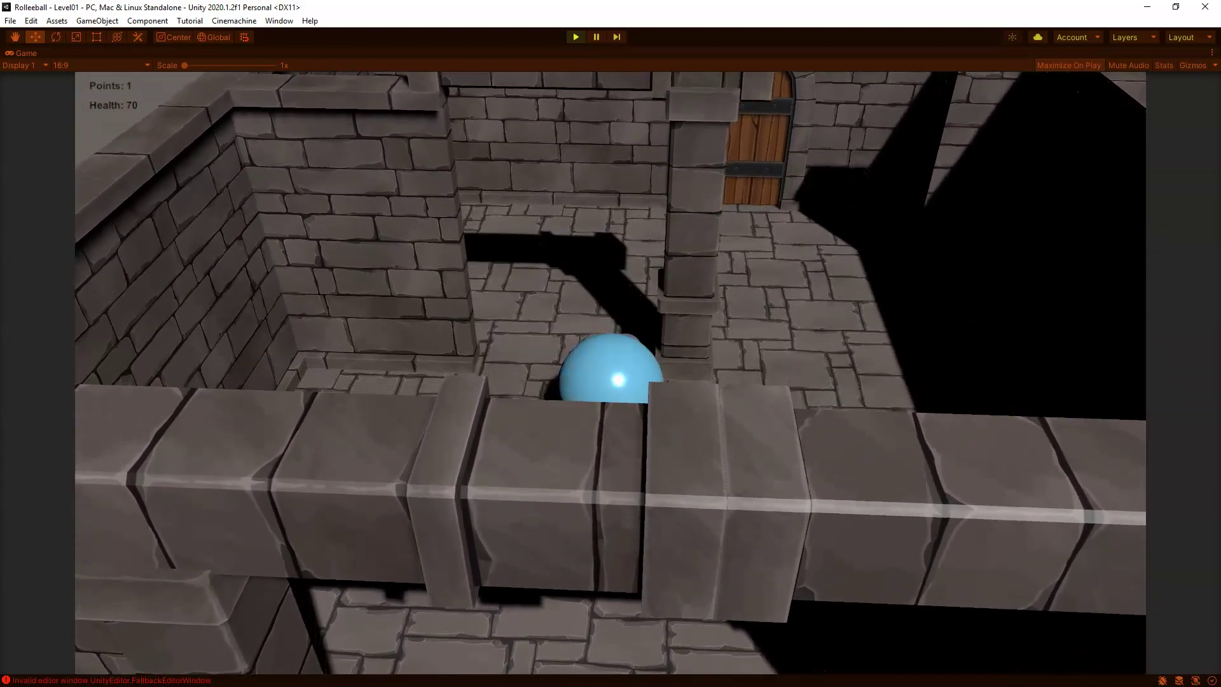
key(s)
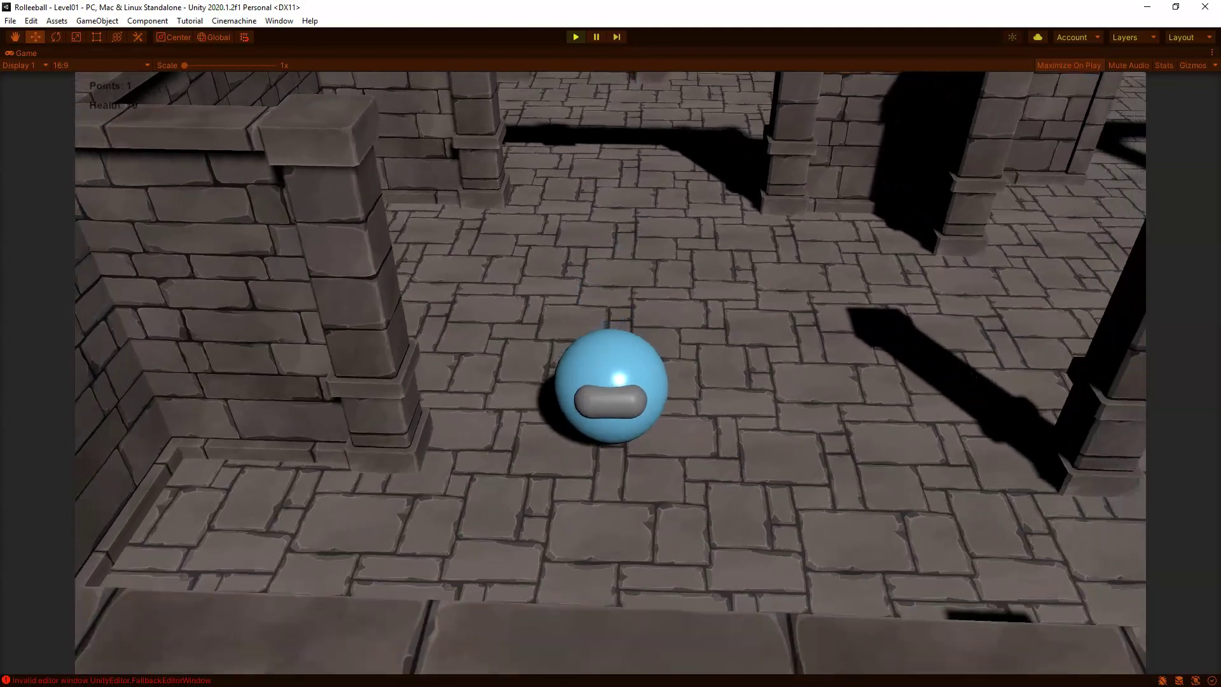
key(d)
key(a)
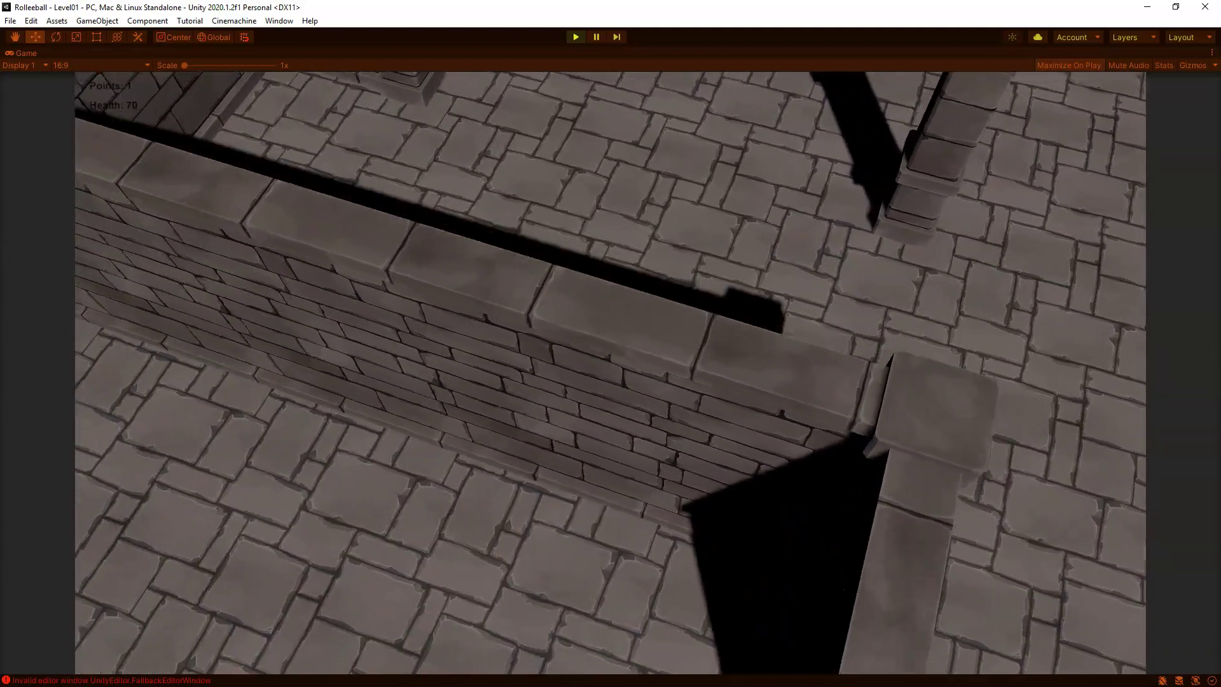
key(d)
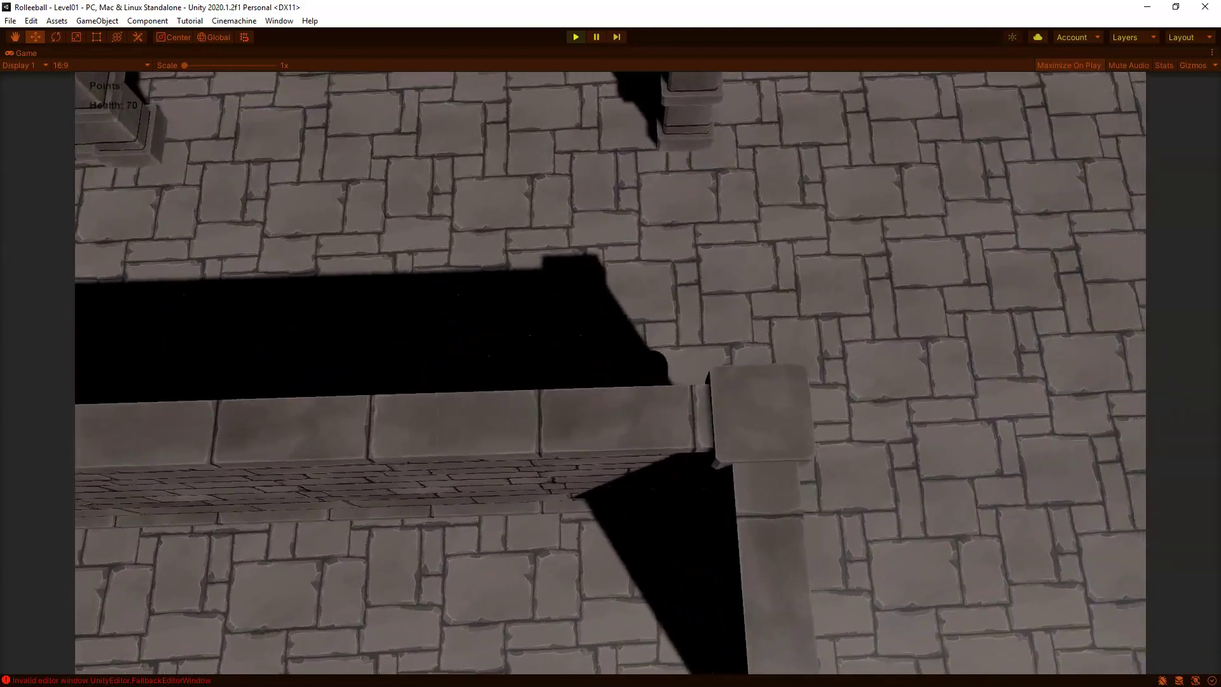
key(d)
key(s)
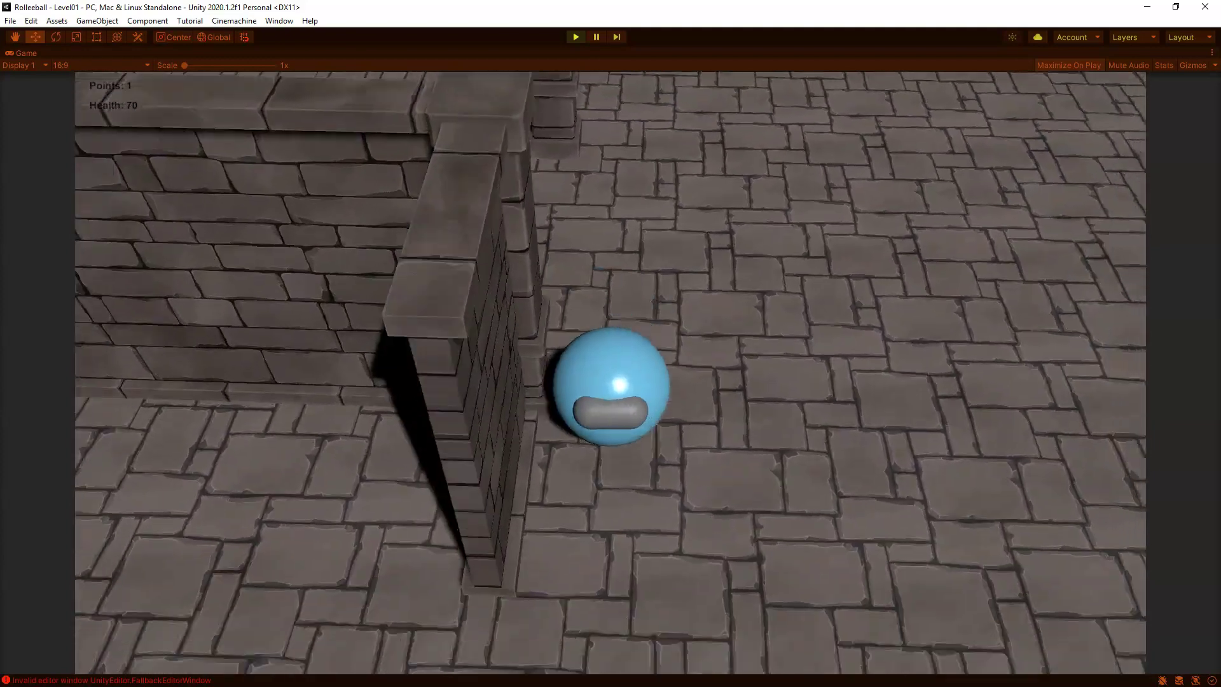
key(a)
key(w)
key(d)
key(s)
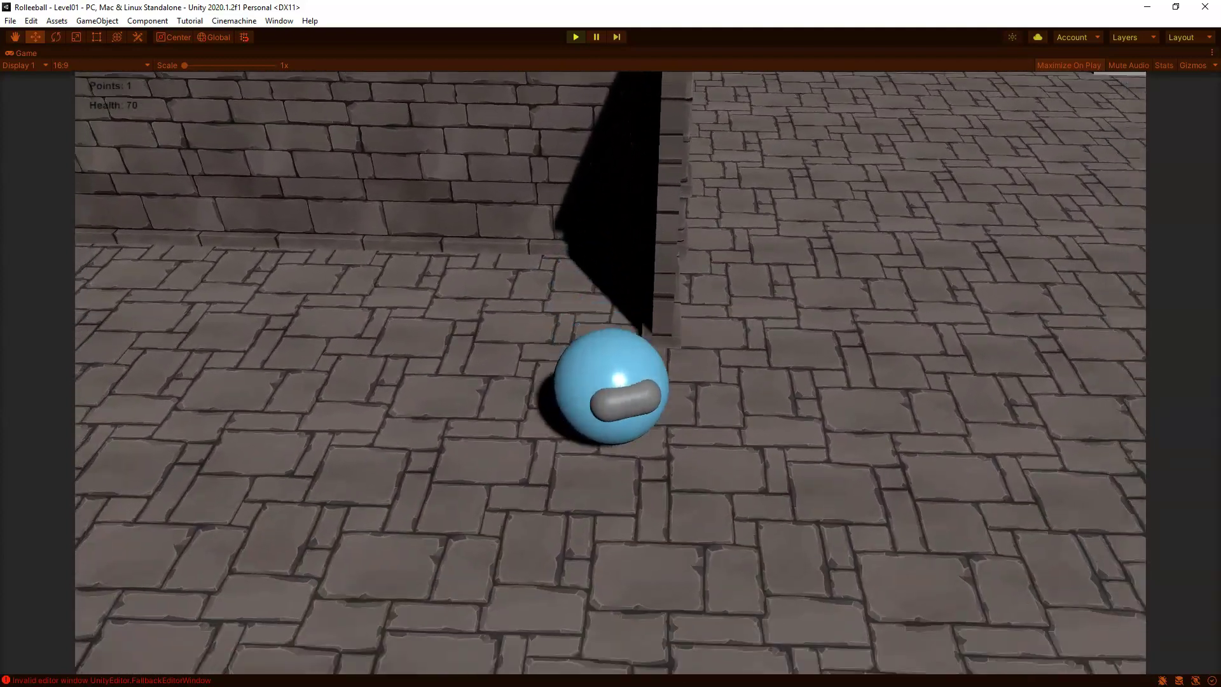
key(d)
key(w)
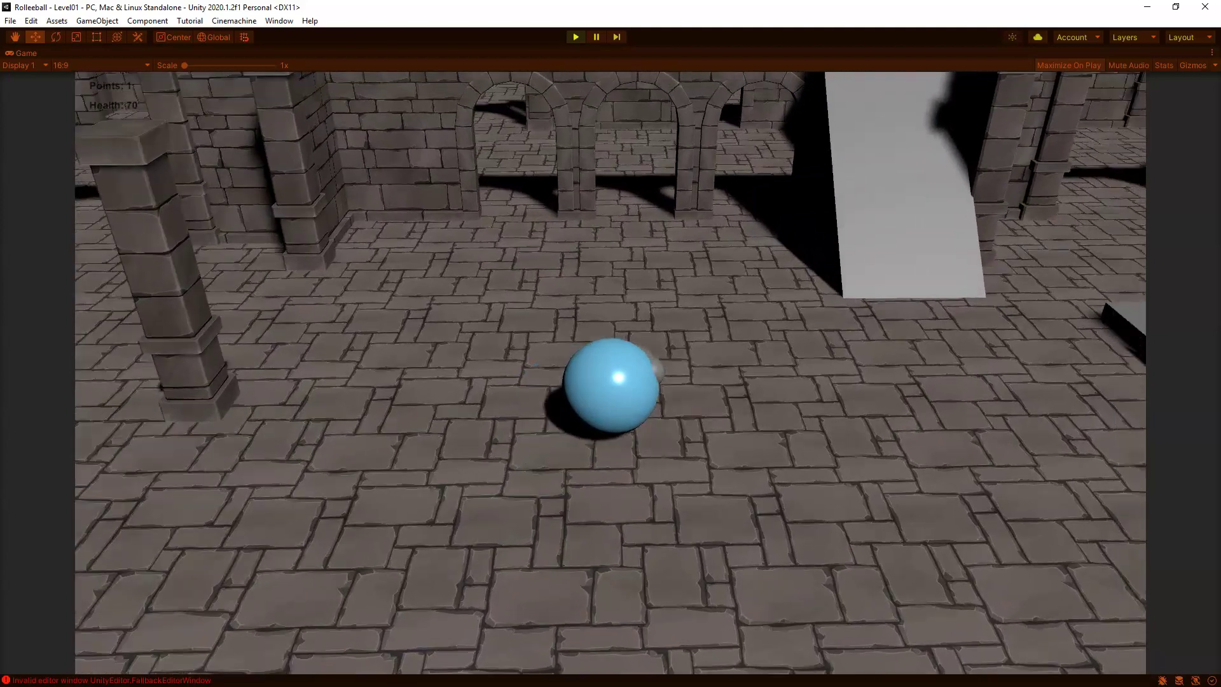
key(s)
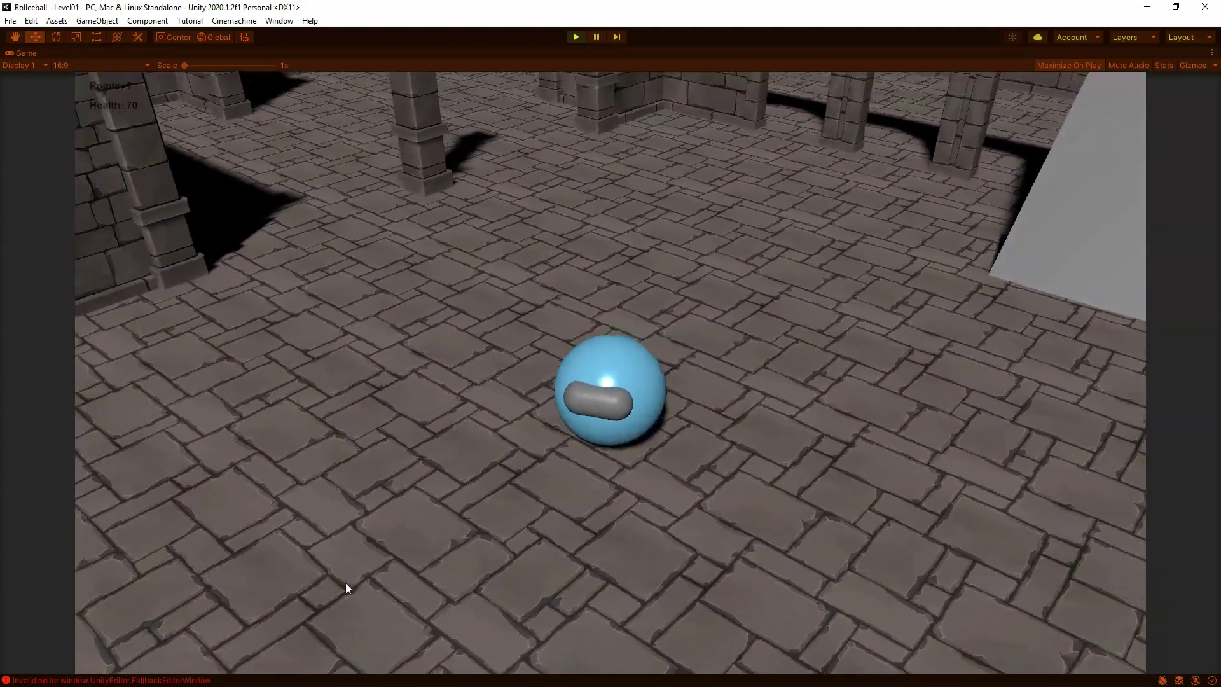
key(w)
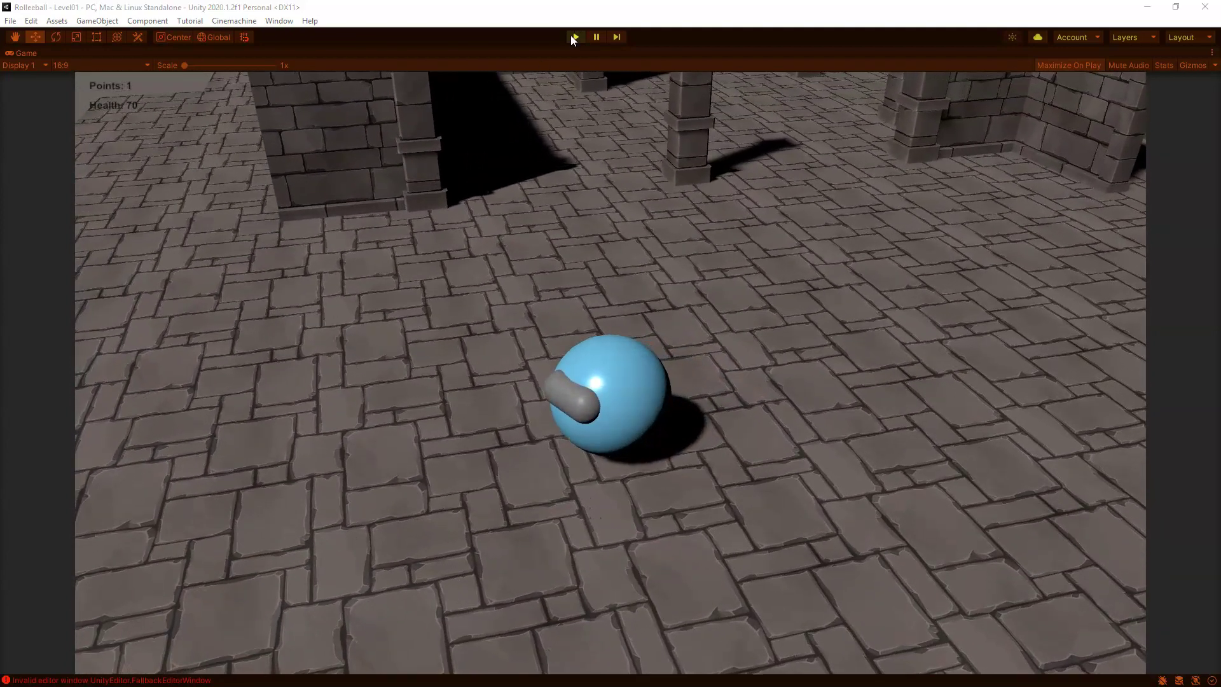
click(574, 37)
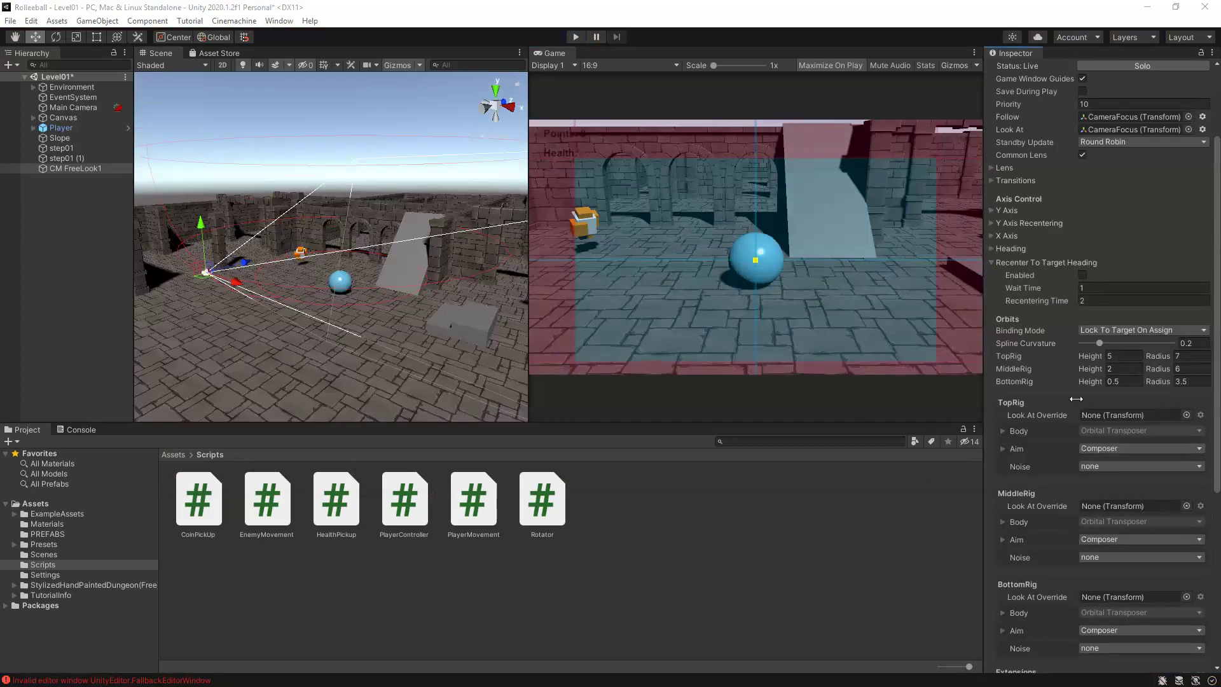
- Play-test the FreeLook camera with its adjusted rig orbits by rolling the ball past the pickup, pillars and walls, and stop playing
click(1128, 360)
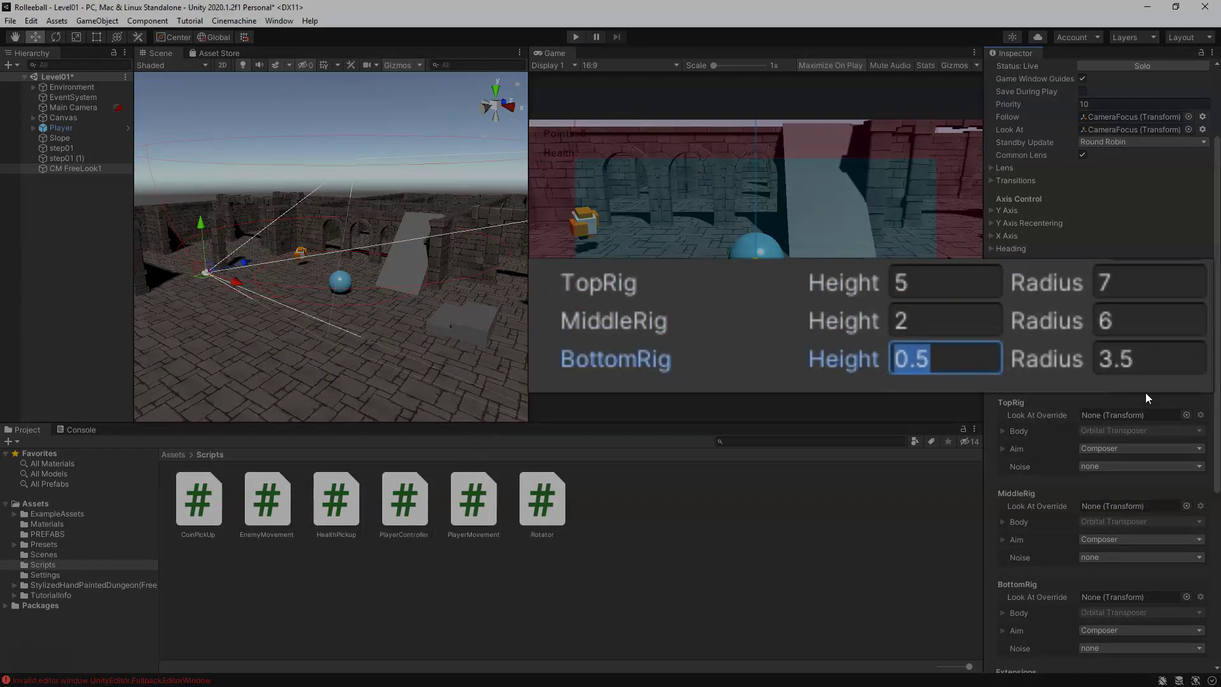
click(576, 36)
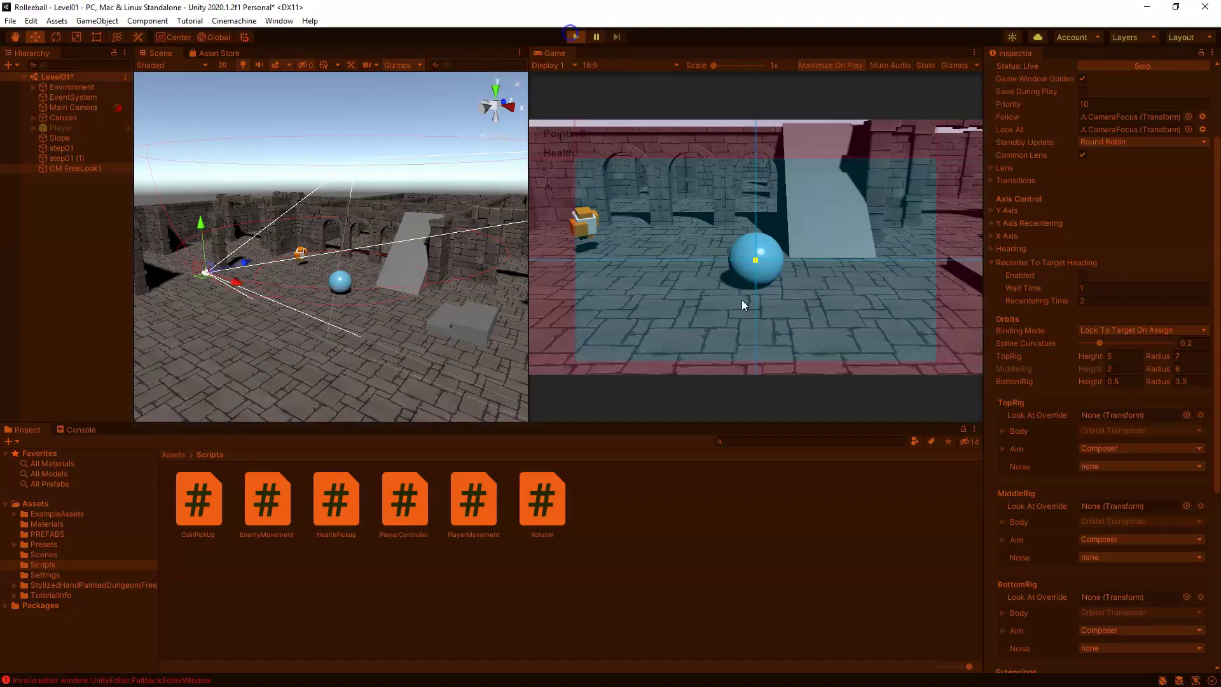
key(a)
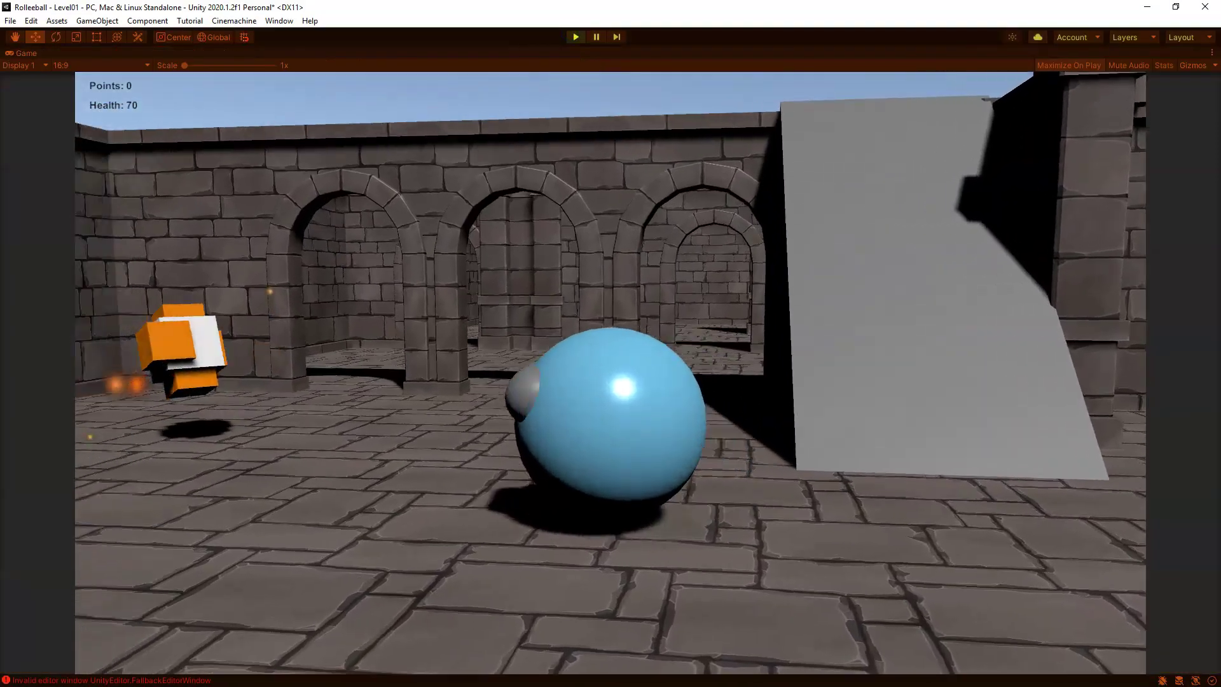
key(d)
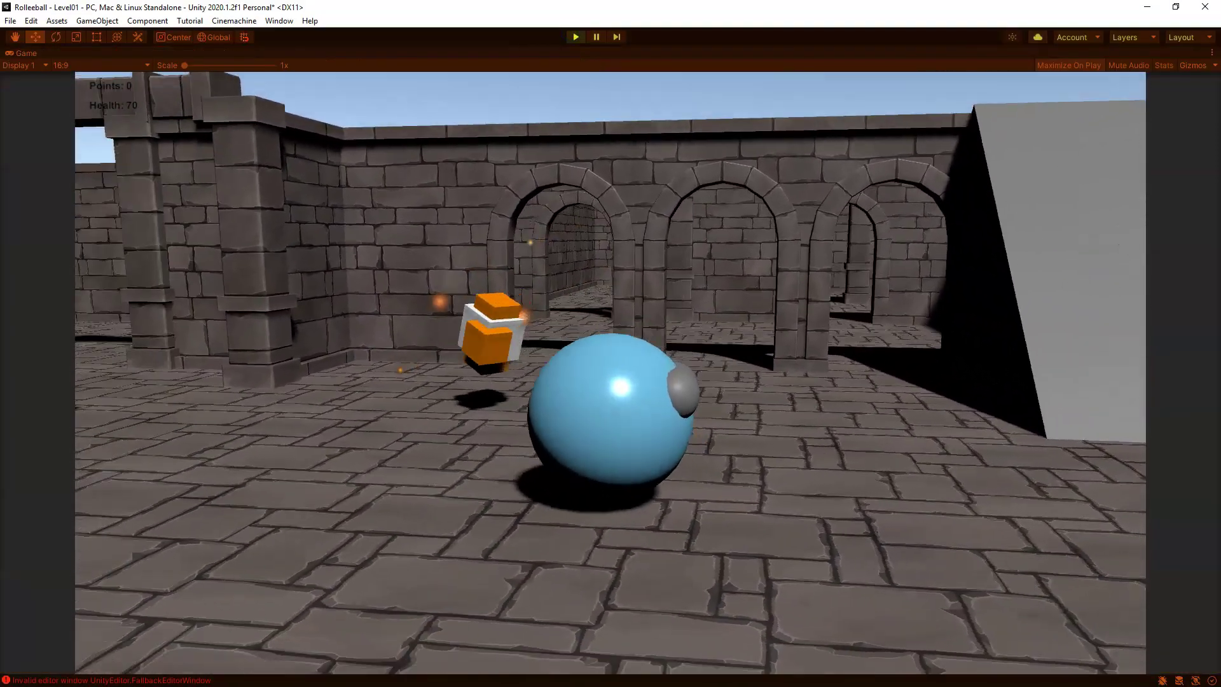
key(w)
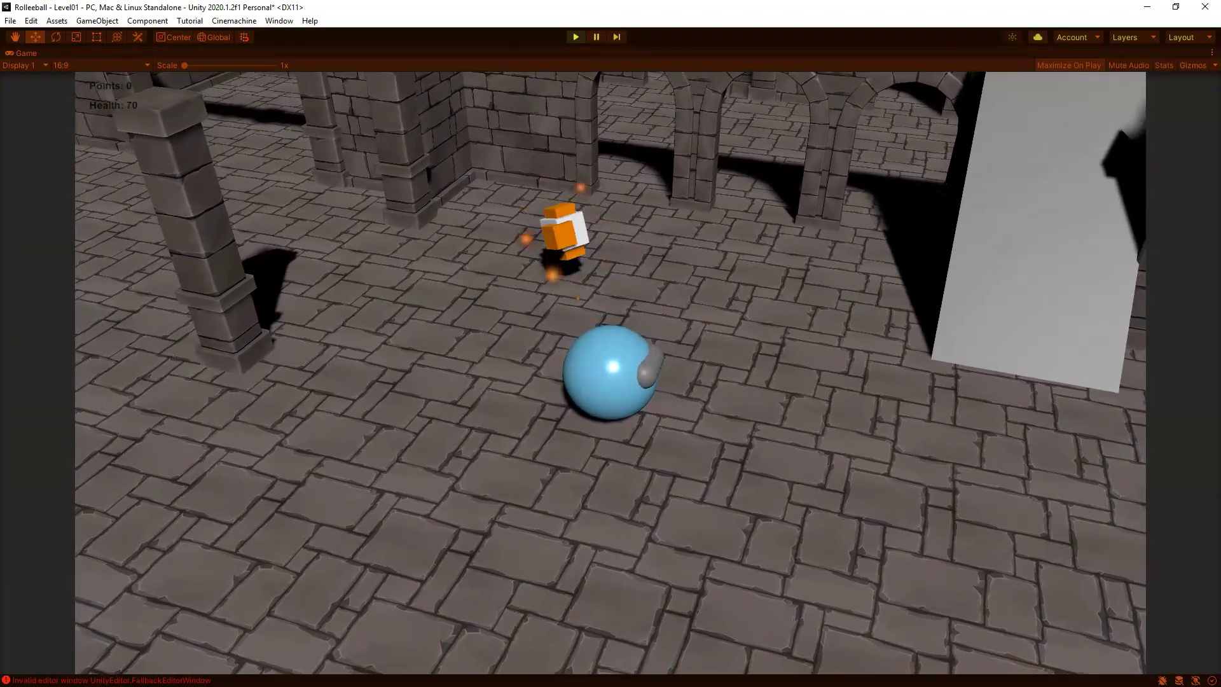
key(a)
key(a)
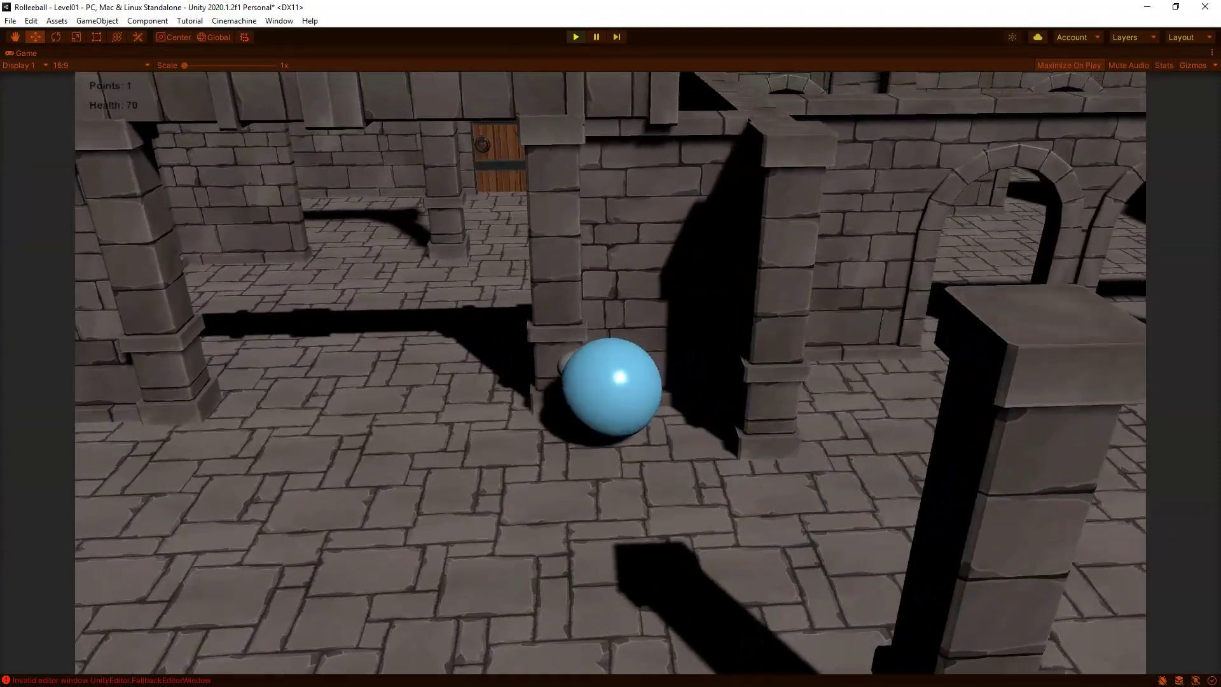
key(w)
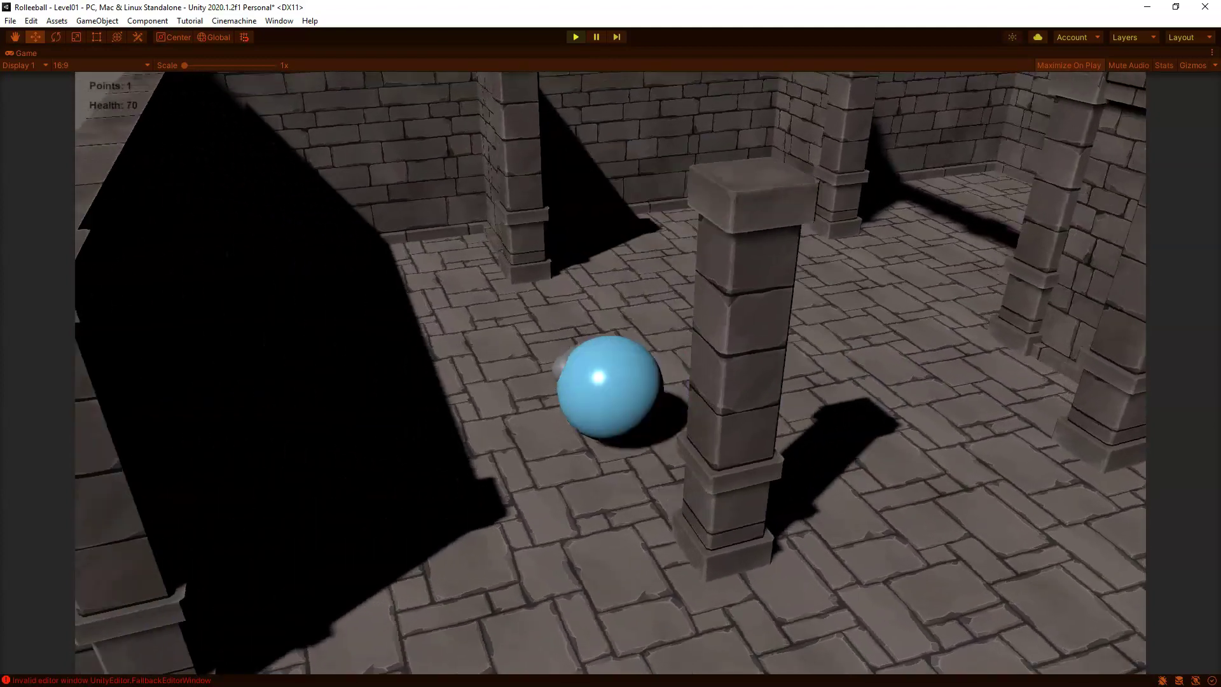
key(w)
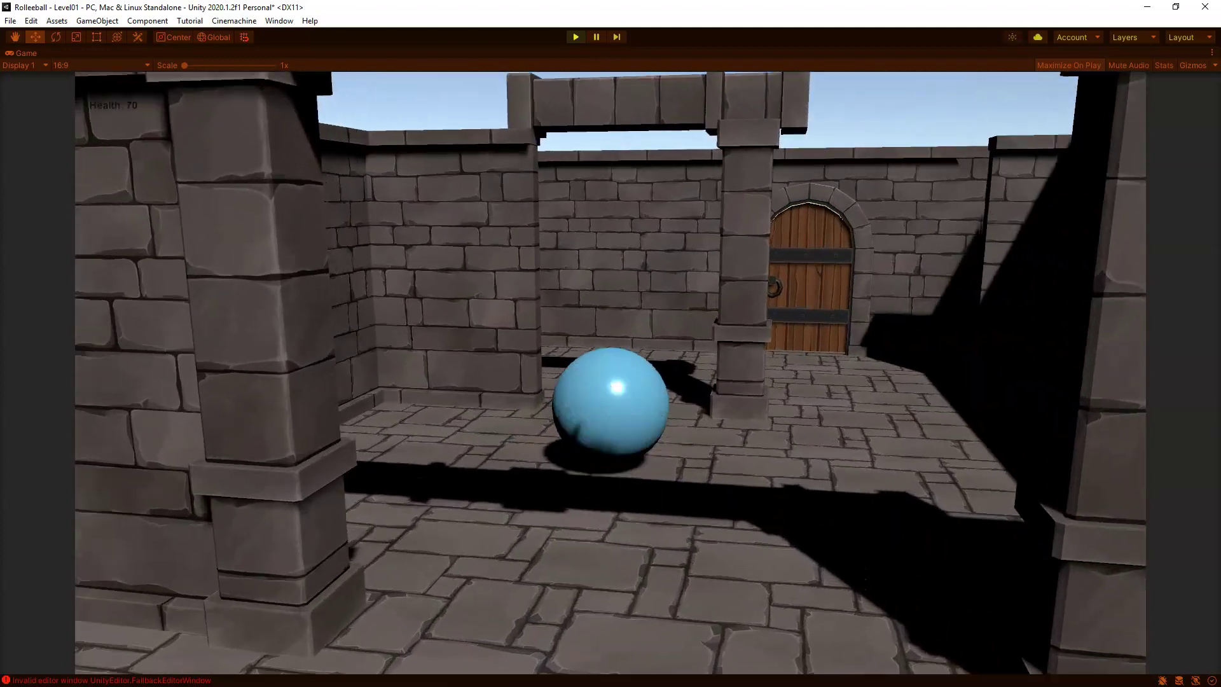
key(a)
key(d)
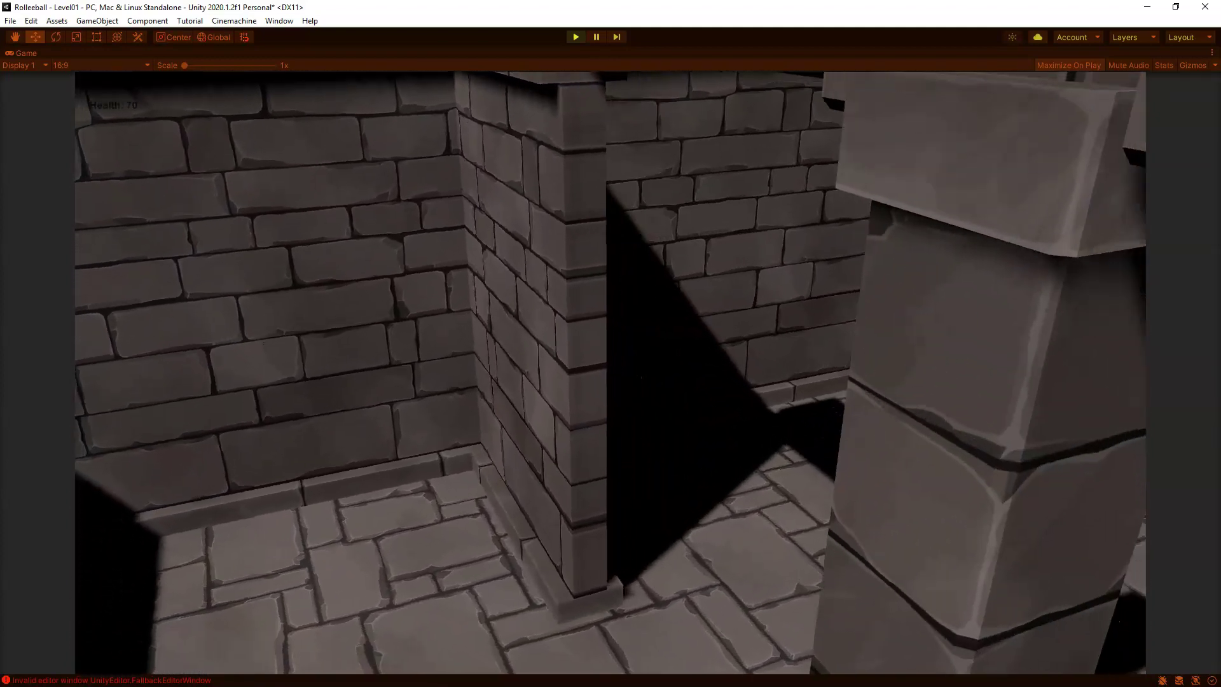
key(s)
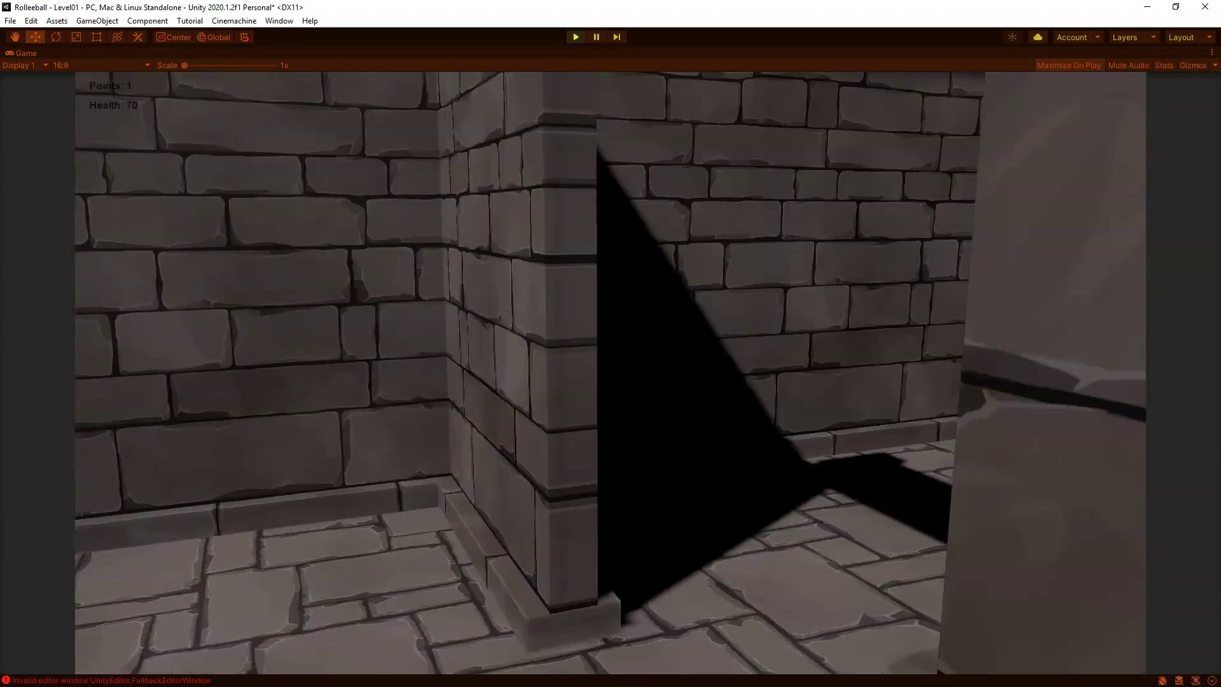
key(s)
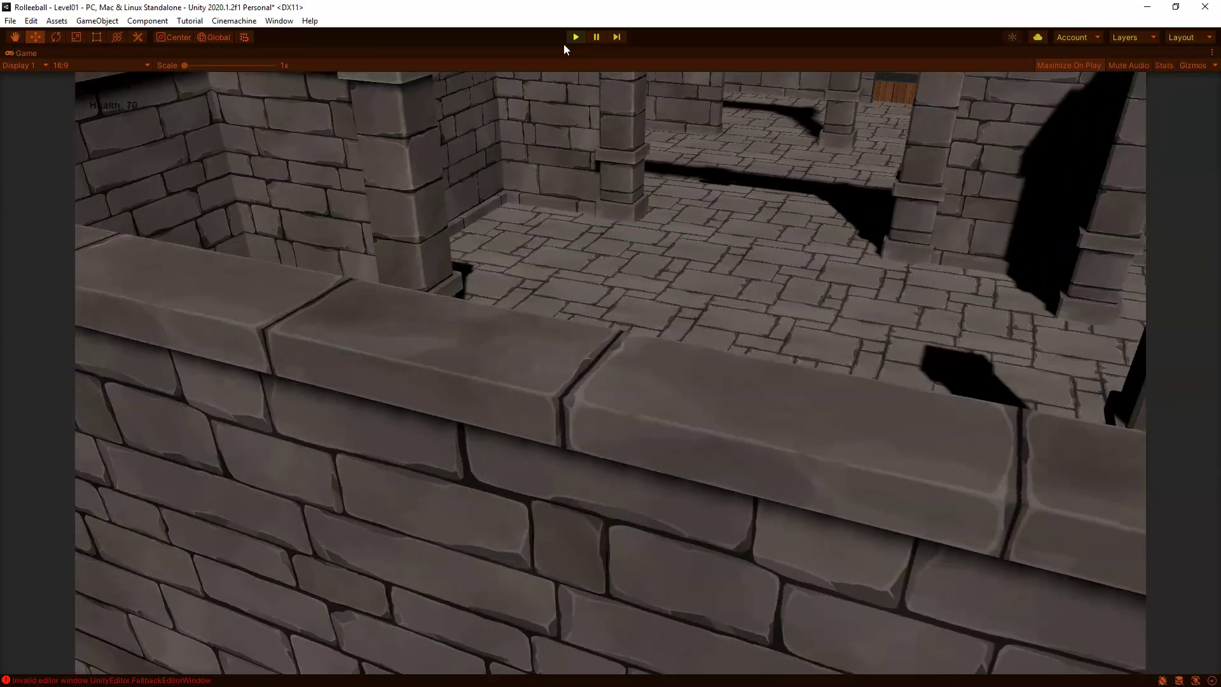
click(576, 37)
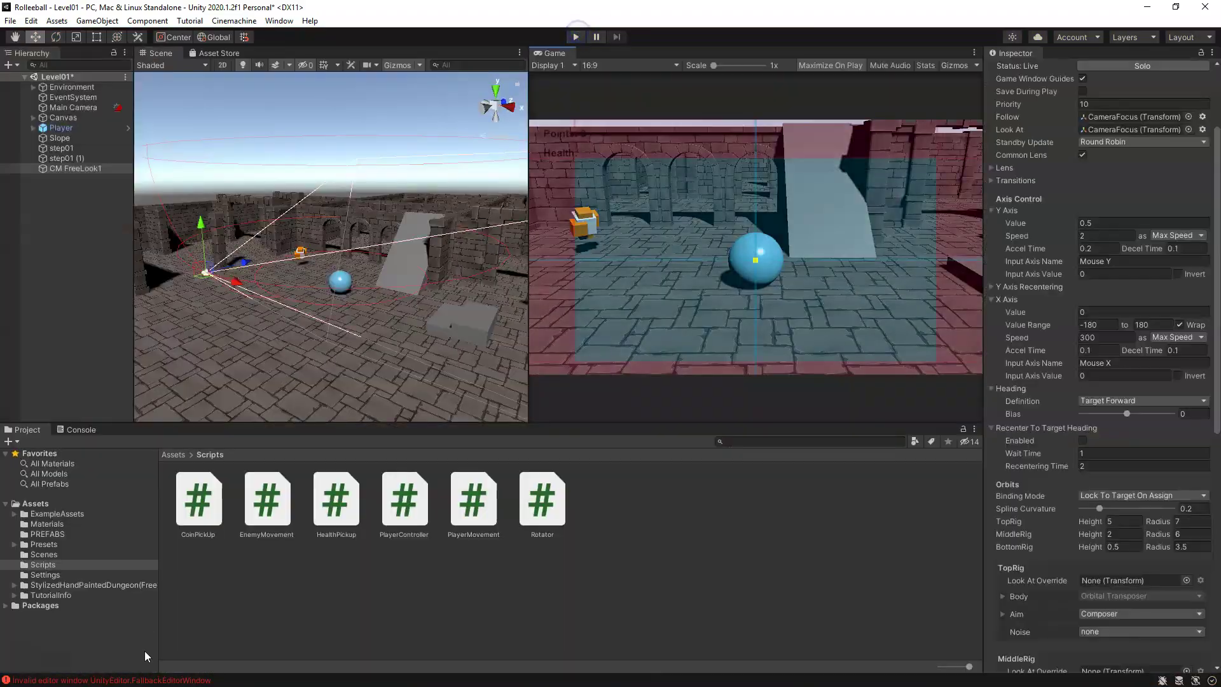